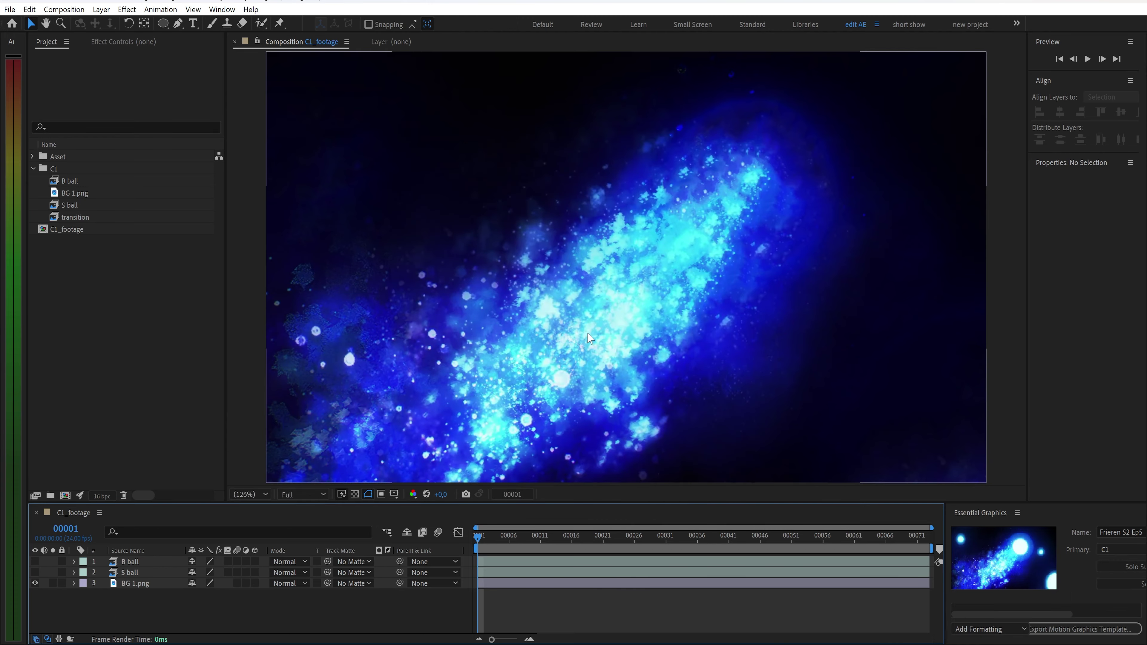
# Show the S ball and B ball layers over the background to inspect them, and hide both again.
pyautogui.click(34, 572)
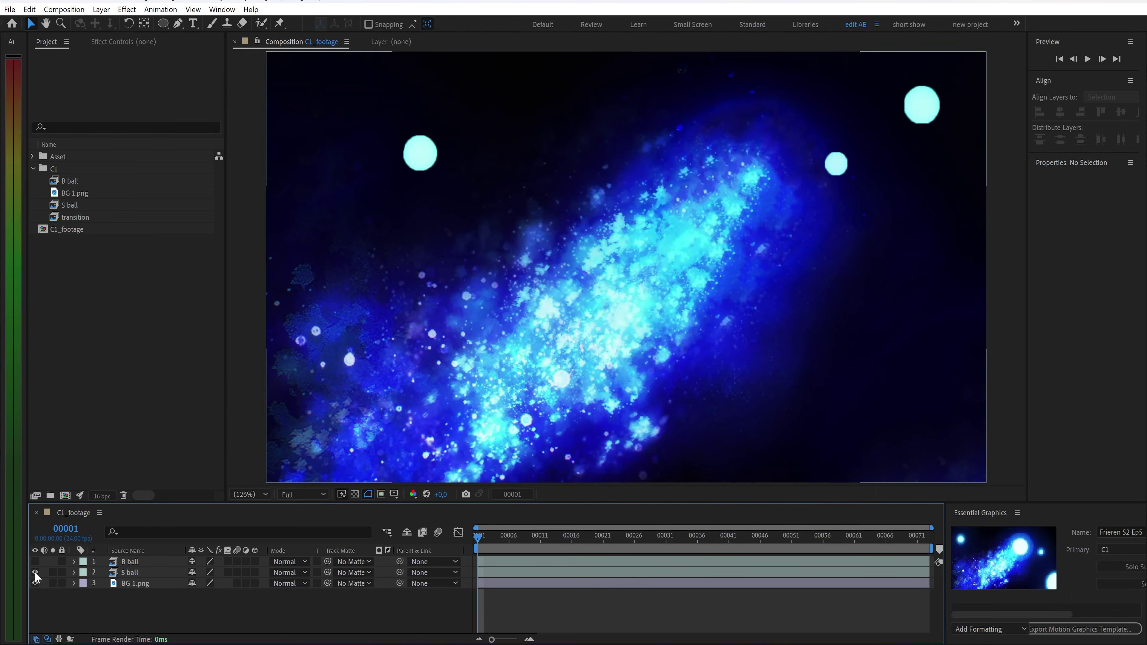
pyautogui.click(35, 561)
pyautogui.moveTo(482, 540)
pyautogui.mouseDown()
pyautogui.moveTo(899, 540)
pyautogui.moveTo(477, 540)
pyautogui.mouseUp()
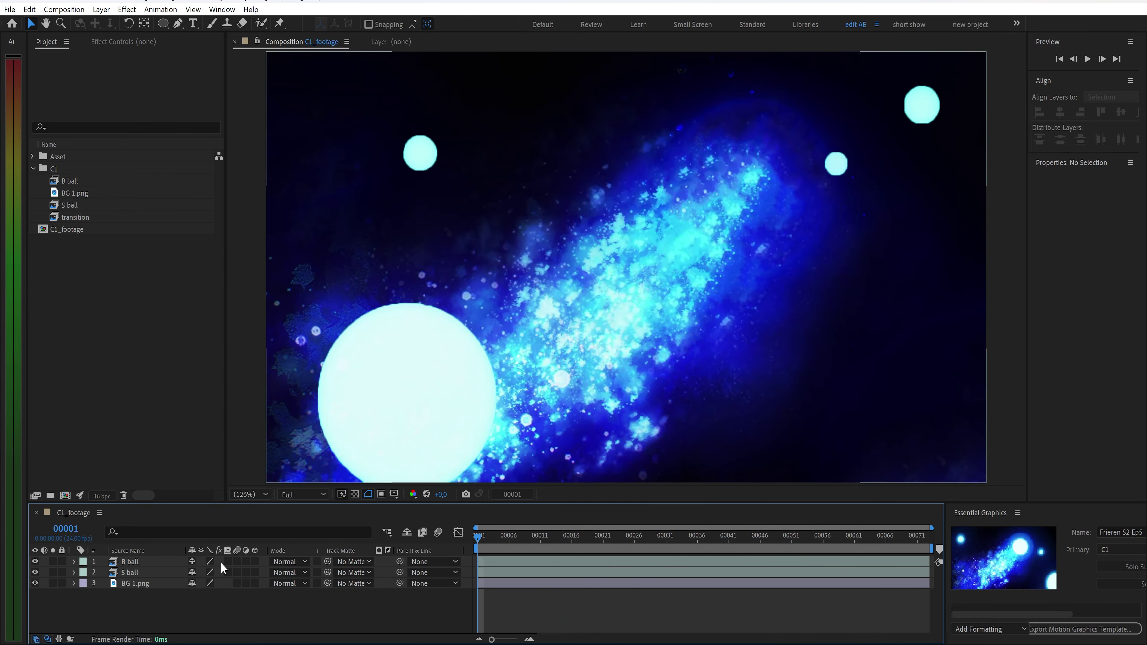
pyautogui.click(35, 561)
pyautogui.click(36, 573)
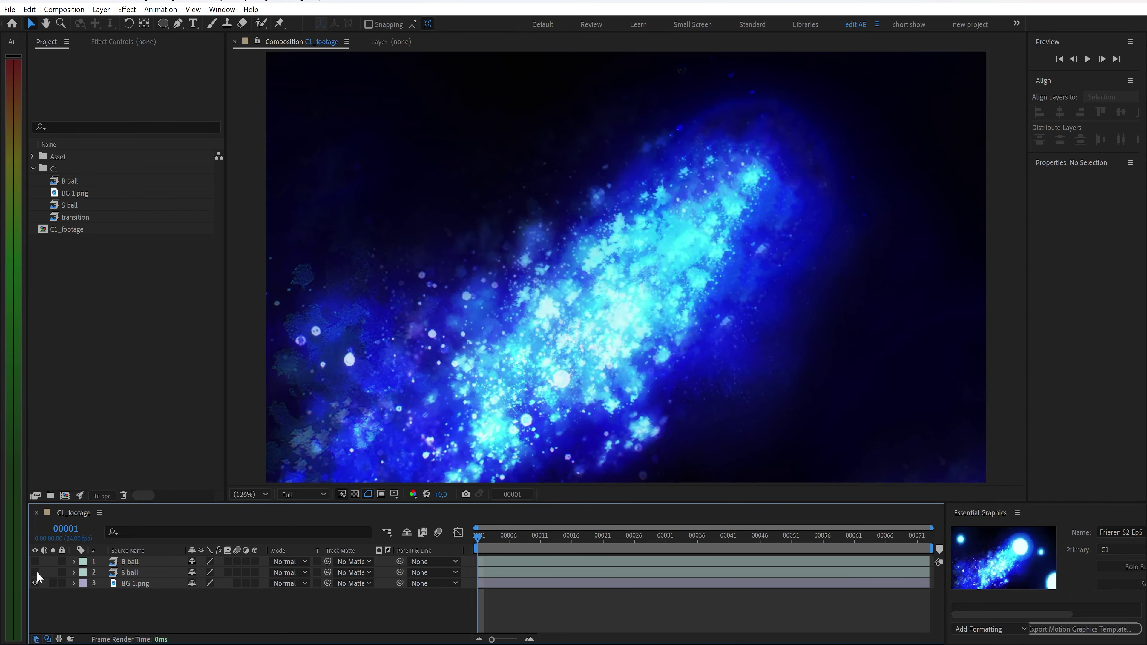
# Duplicate the BG 1.png layer and draw a closed Pen mask on the upper copy around the glowing blue particle trail.
pyautogui.click(130, 584)
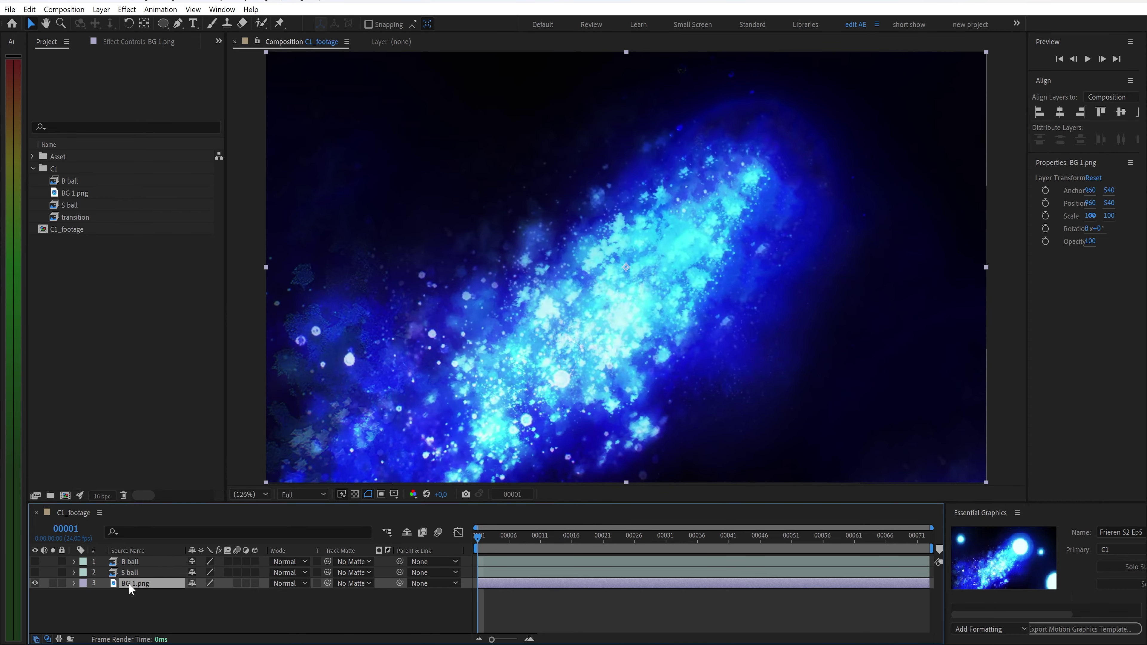
pyautogui.hotkey('ctrl', 'd')
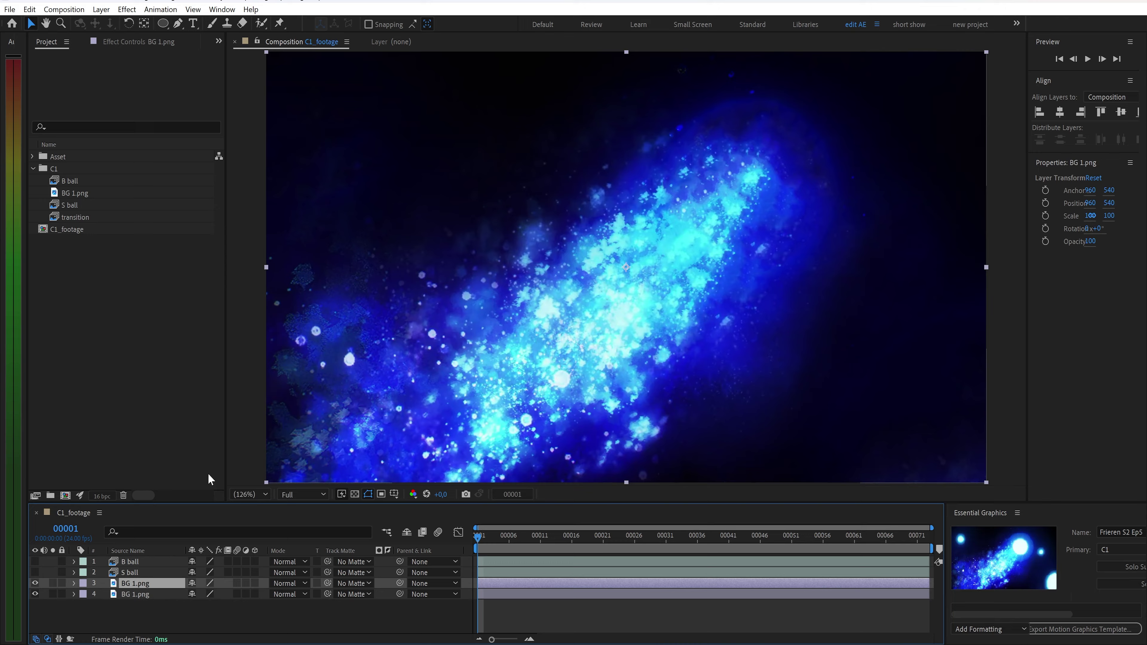
pyautogui.click(178, 24)
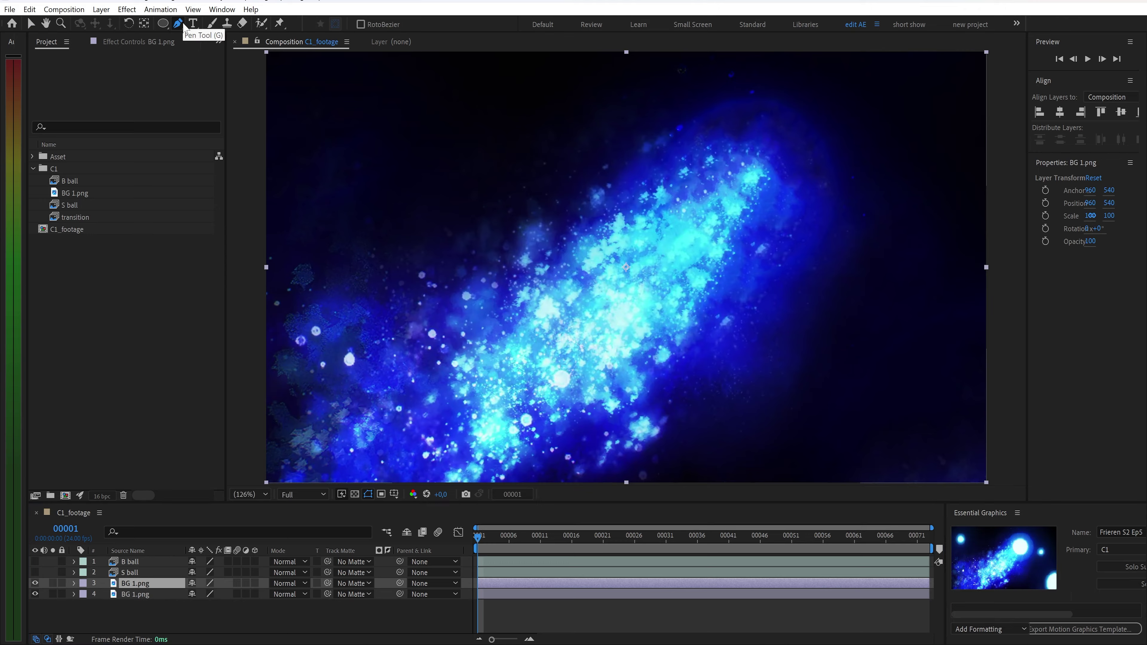
pyautogui.click(272, 397)
pyautogui.click(284, 348)
pyautogui.click(303, 321)
pyautogui.click(334, 308)
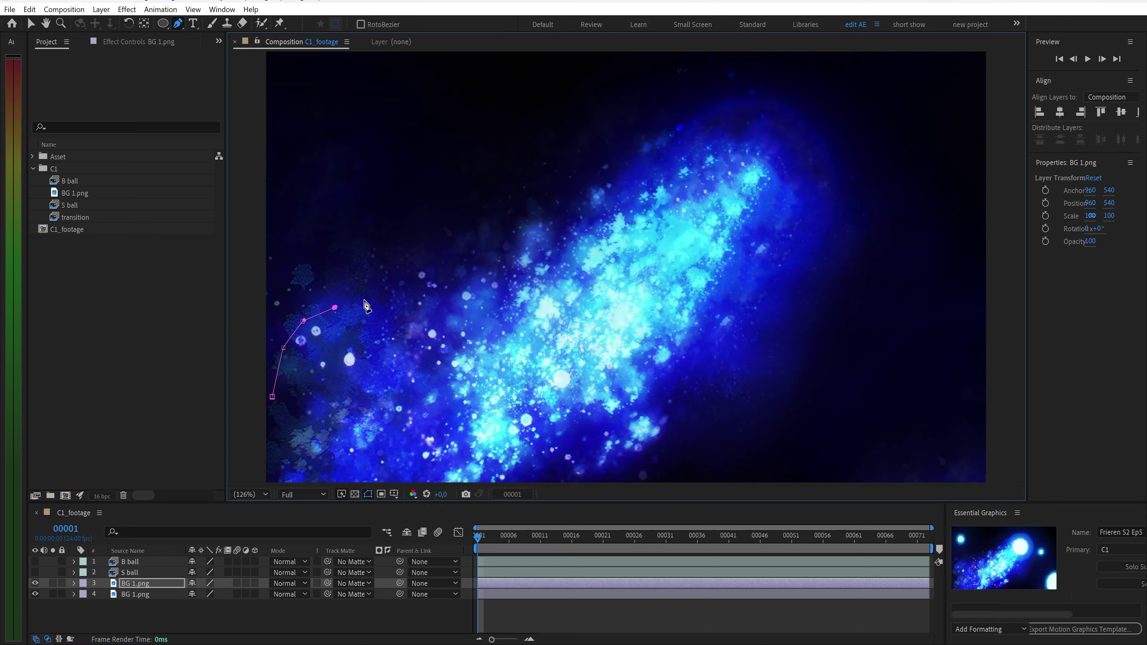
pyautogui.click(368, 299)
pyautogui.click(389, 299)
pyautogui.click(440, 288)
pyautogui.click(473, 270)
pyautogui.click(777, 223)
pyautogui.click(751, 276)
pyautogui.click(707, 347)
pyautogui.click(682, 398)
pyautogui.click(650, 455)
pyautogui.click(629, 482)
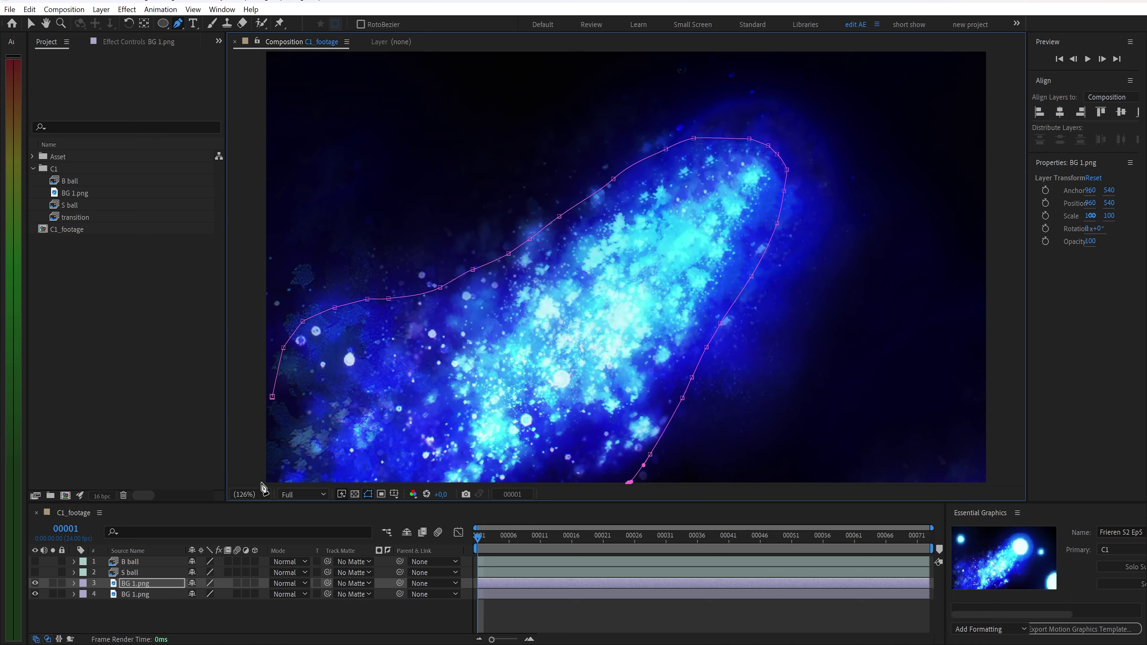
pyautogui.click(248, 481)
pyautogui.click(273, 397)
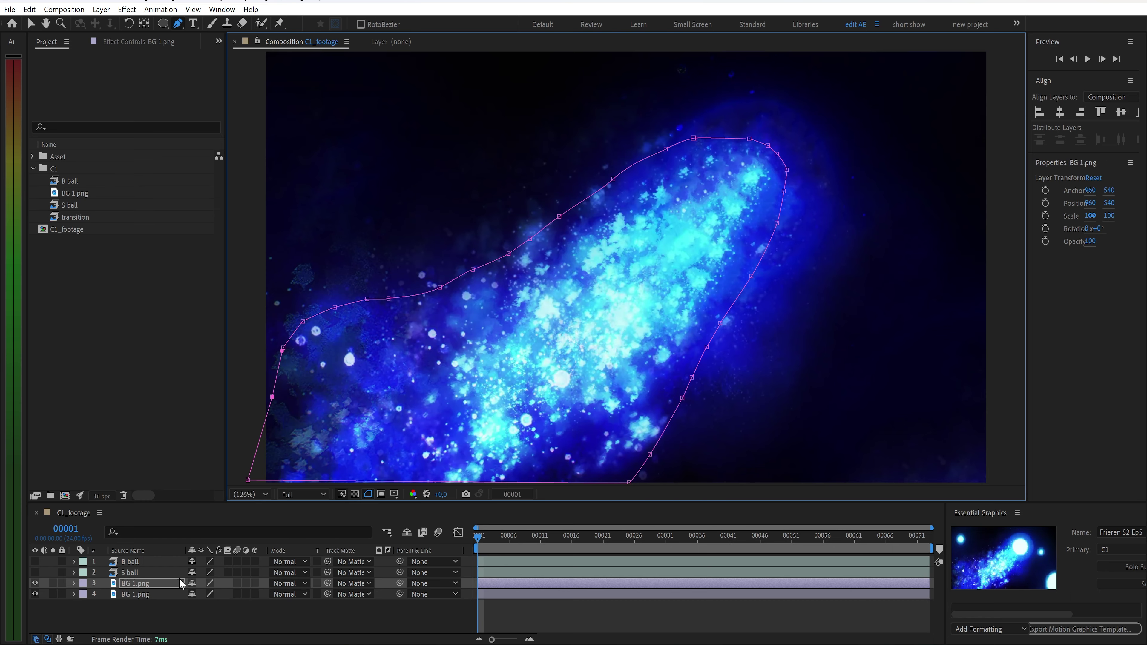
# Set the Mask Feather of the particle trail mask to 100 pixels.
pyautogui.press('f')
pyautogui.click(204, 605)
pyautogui.write('1')
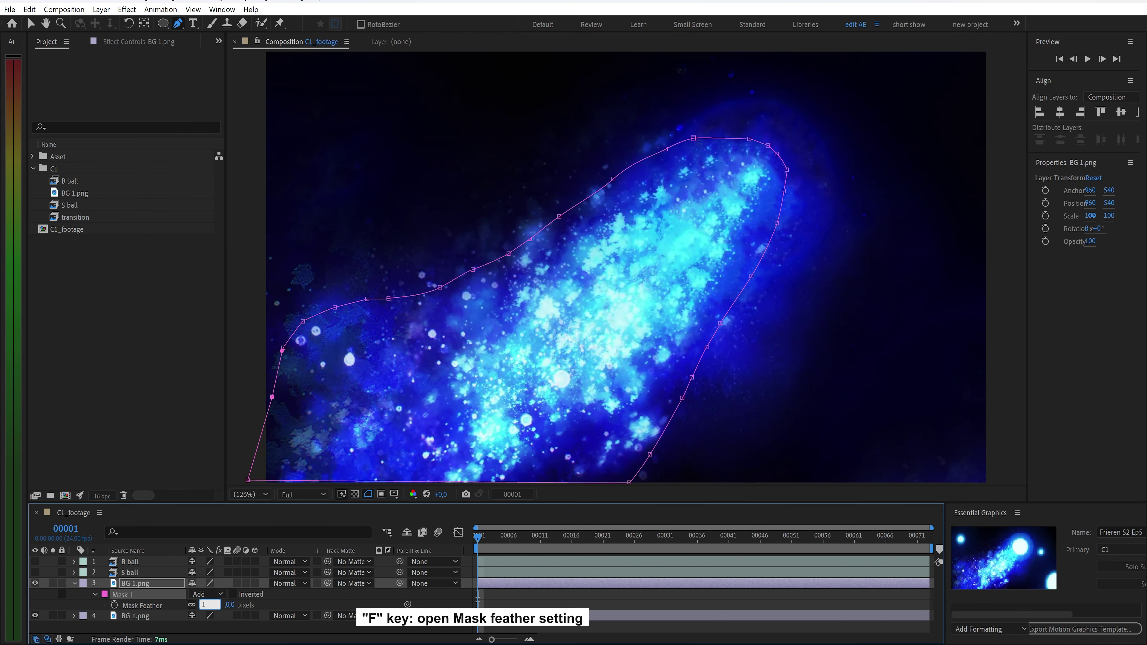
pyautogui.write('00')
pyautogui.press('Return')
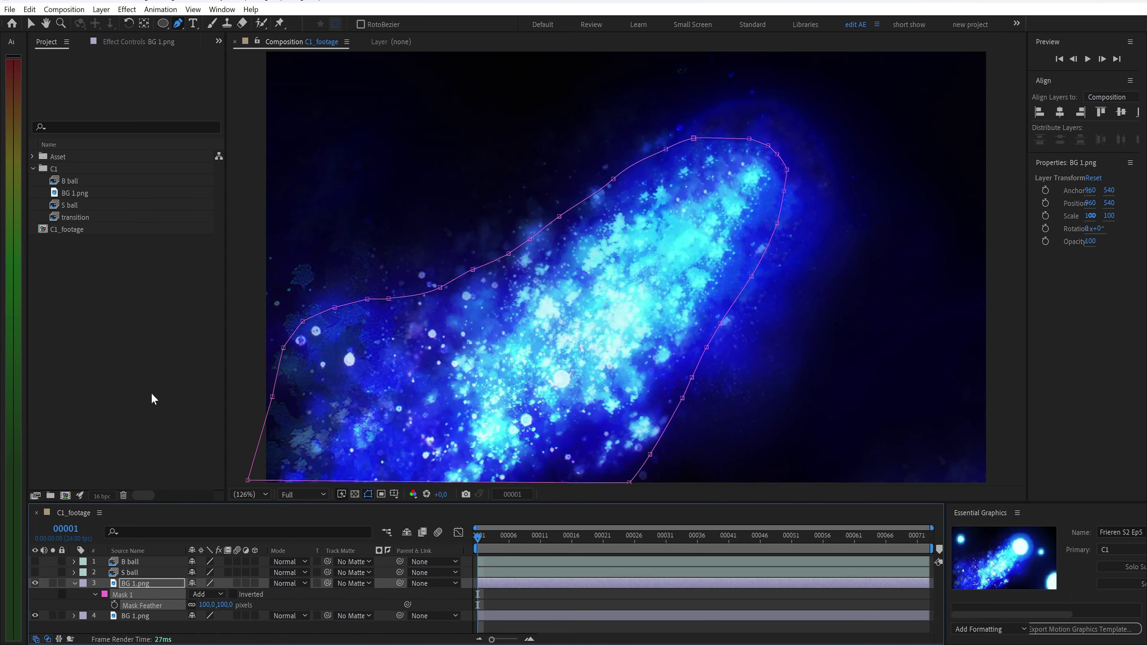
# Apply the Turbulent Displace effect to the masked BG 1.png copy and set its Displacement to Turbulent Smoother.
pyautogui.hotkey('ctrl', 'space')
pyautogui.write('tur')
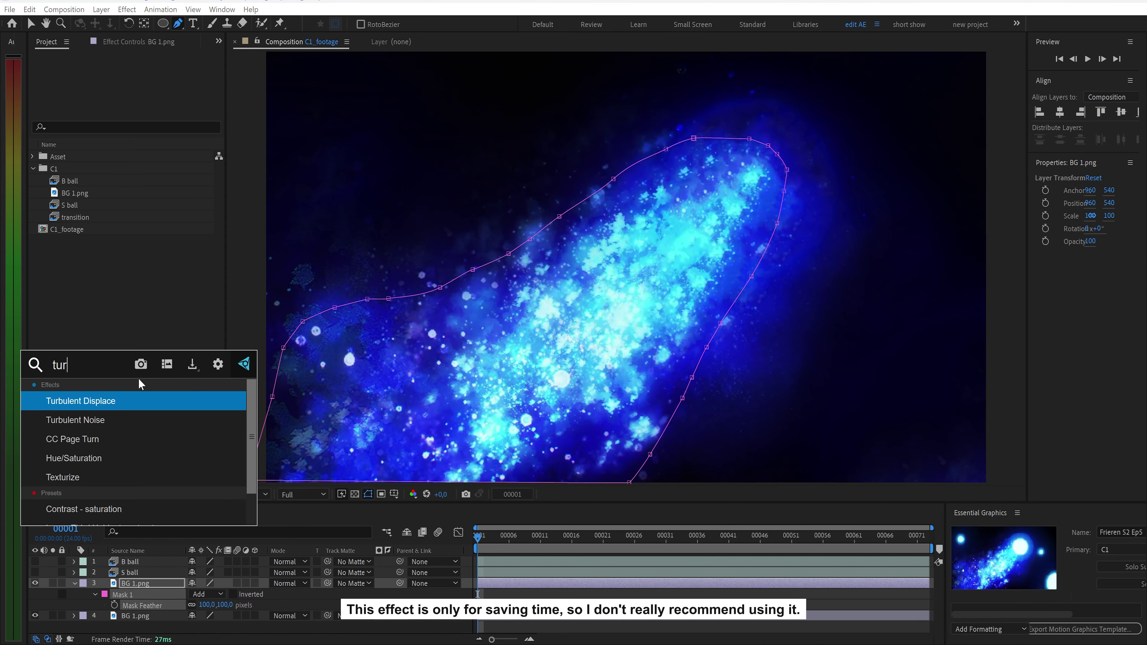
pyautogui.press('Return')
pyautogui.press('v')
pyautogui.click(185, 80)
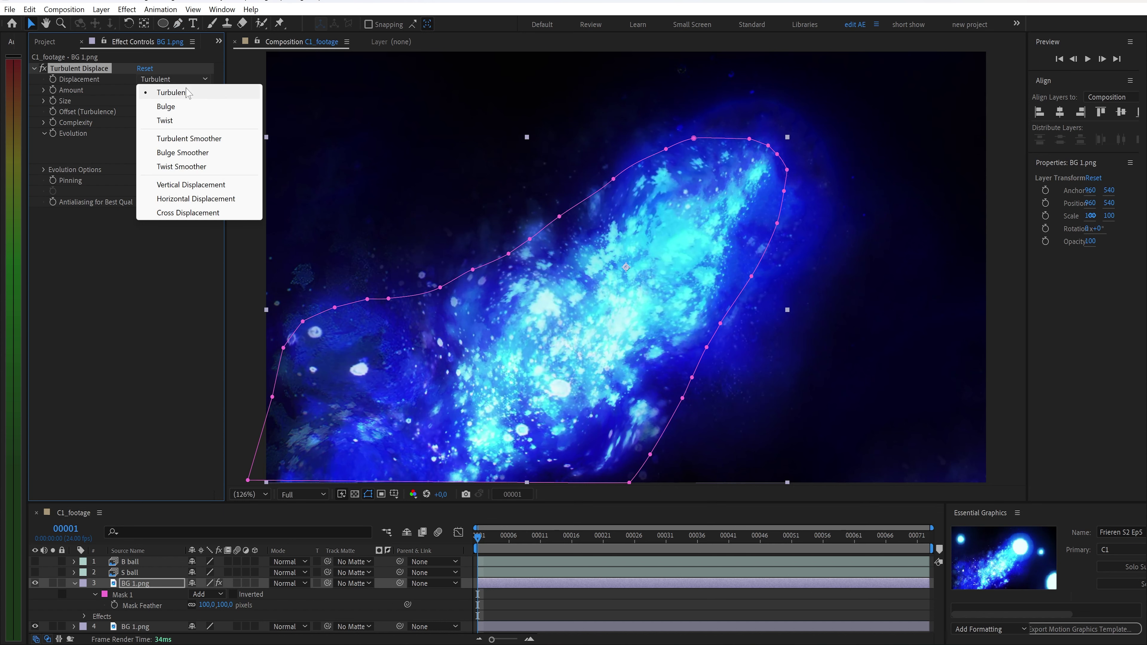
pyautogui.click(188, 139)
# Set the Turbulent Displace Amount to 5, Size to 40 and Complexity to 3.
pyautogui.write('5')
pyautogui.press('Return')
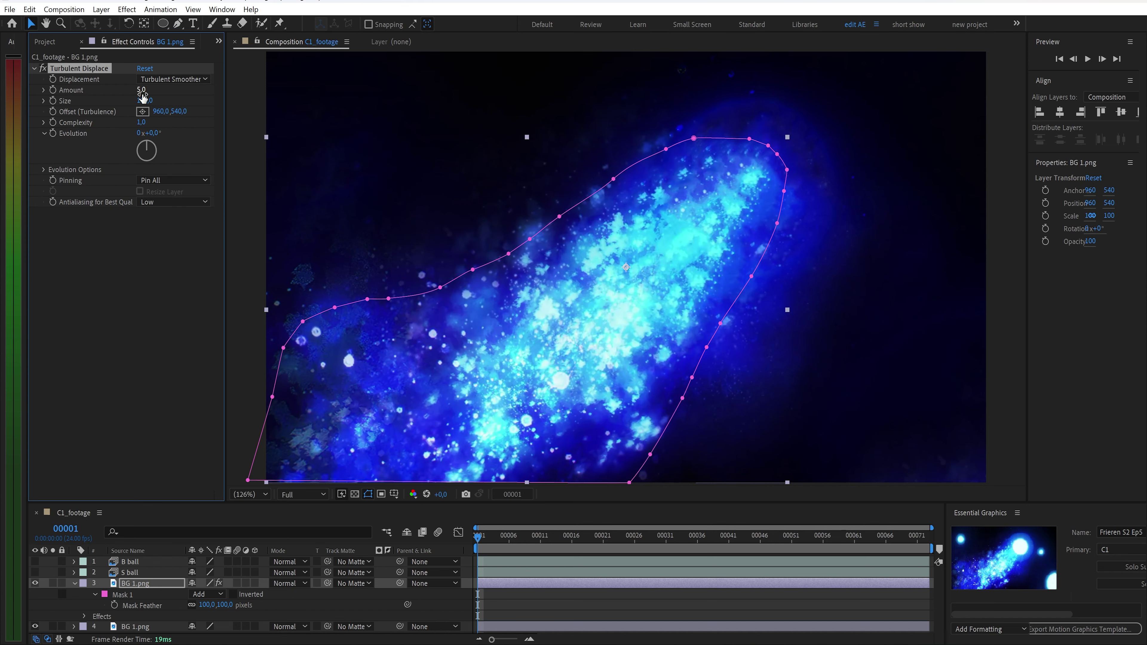
pyautogui.click(143, 101)
pyautogui.write('40')
pyautogui.press('Return')
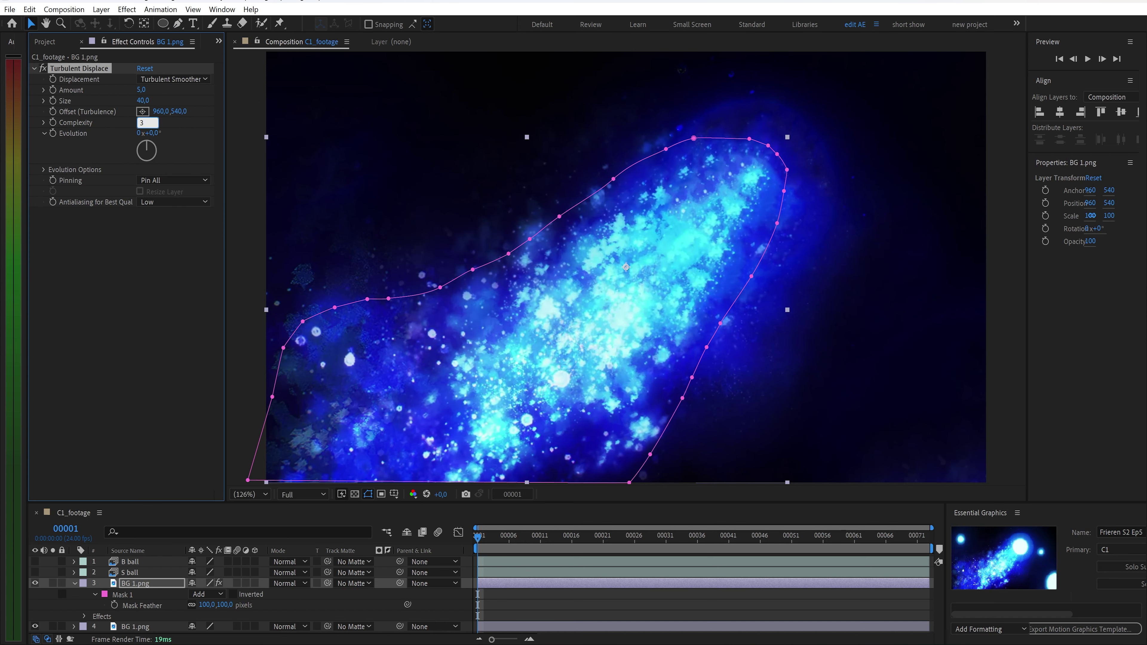
pyautogui.write('3')
pyautogui.press('Return')
# Keyframe the Turbulent Displace Amount, Size and Evolution from frame 1, setting them to 10, 45 and 60° at frame 48.
pyautogui.moveTo(474, 531); pyautogui.dragTo(773, 541)
pyautogui.moveTo(144, 90); pyautogui.dragTo(144, 92)
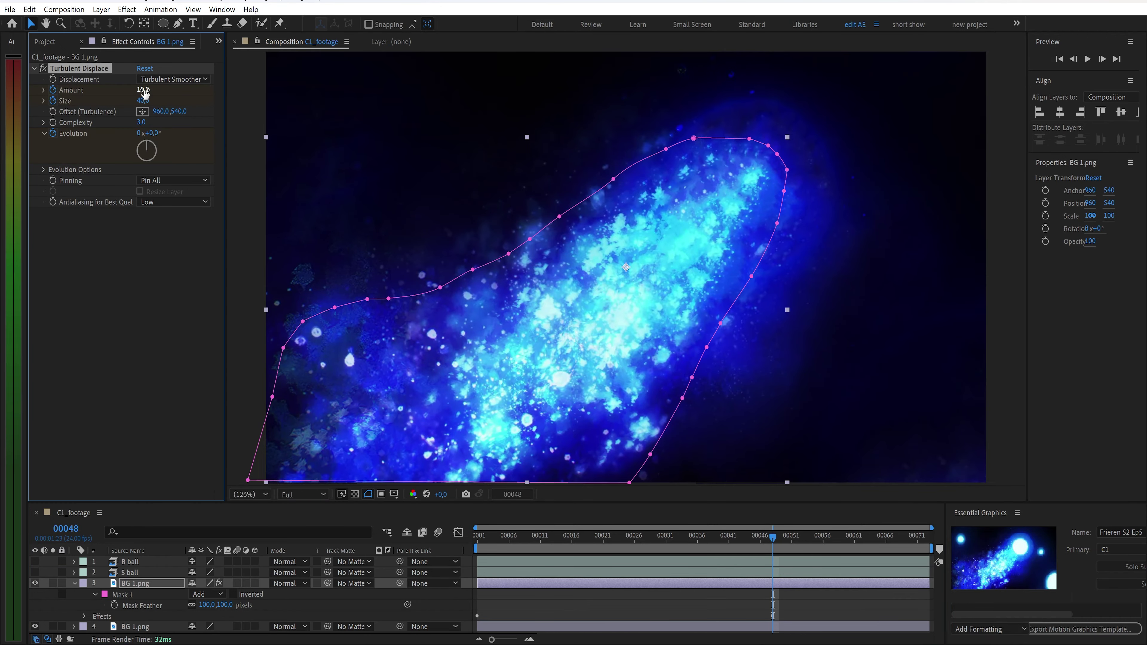
pyautogui.write('45')
pyautogui.press('Return')
pyautogui.write('60')
pyautogui.press('Return')
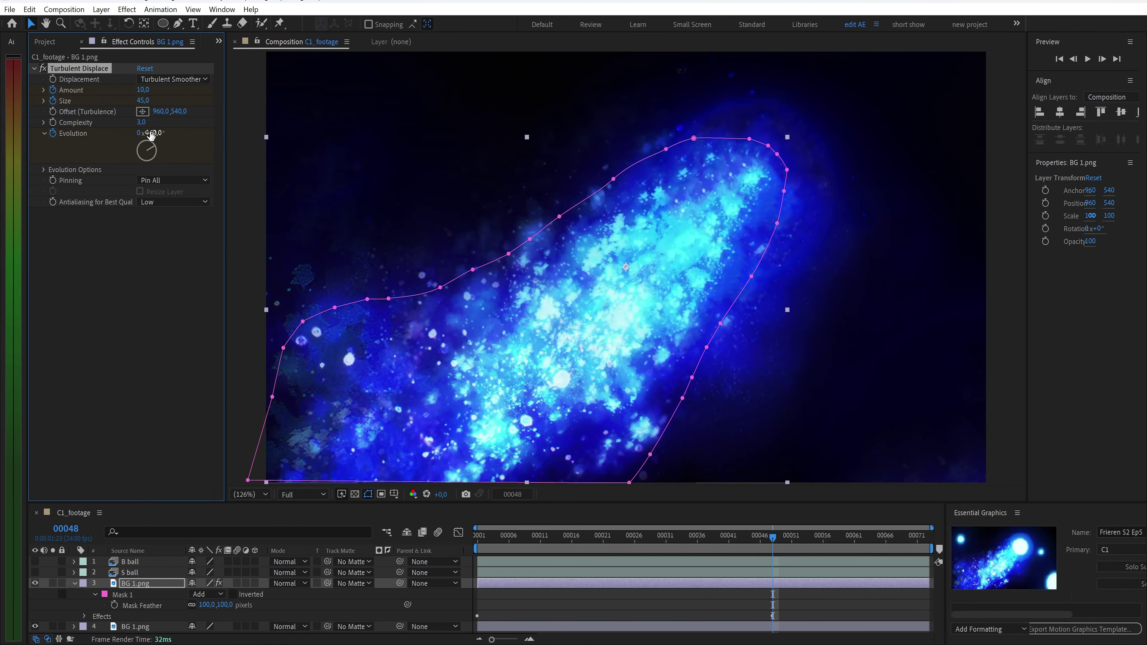
# Play the composition from the first frame to preview the displacement animation.
pyautogui.moveTo(773, 539); pyautogui.dragTo(466, 543)
pyautogui.press('space')
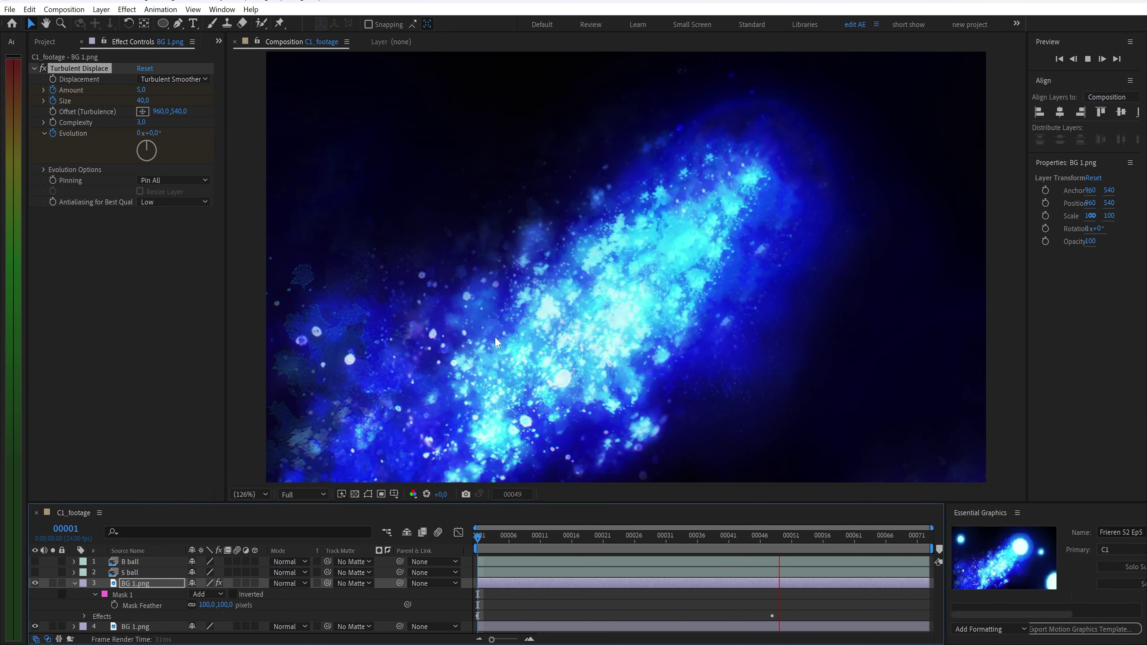
pyautogui.press('space')
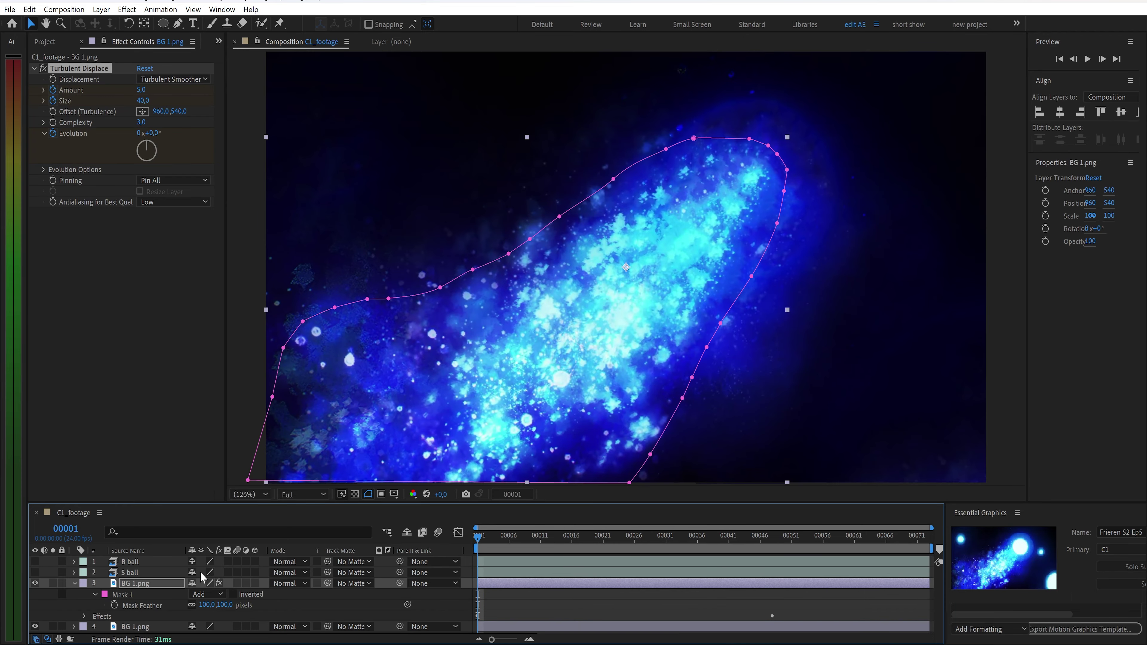
# Pre-compose the two BG 1.png layers into a new composition named BG.
pyautogui.click(153, 586)
pyautogui.keyDown('shift'); pyautogui.click(149, 627); pyautogui.keyUp('shift')
pyautogui.rightClick(148, 627)
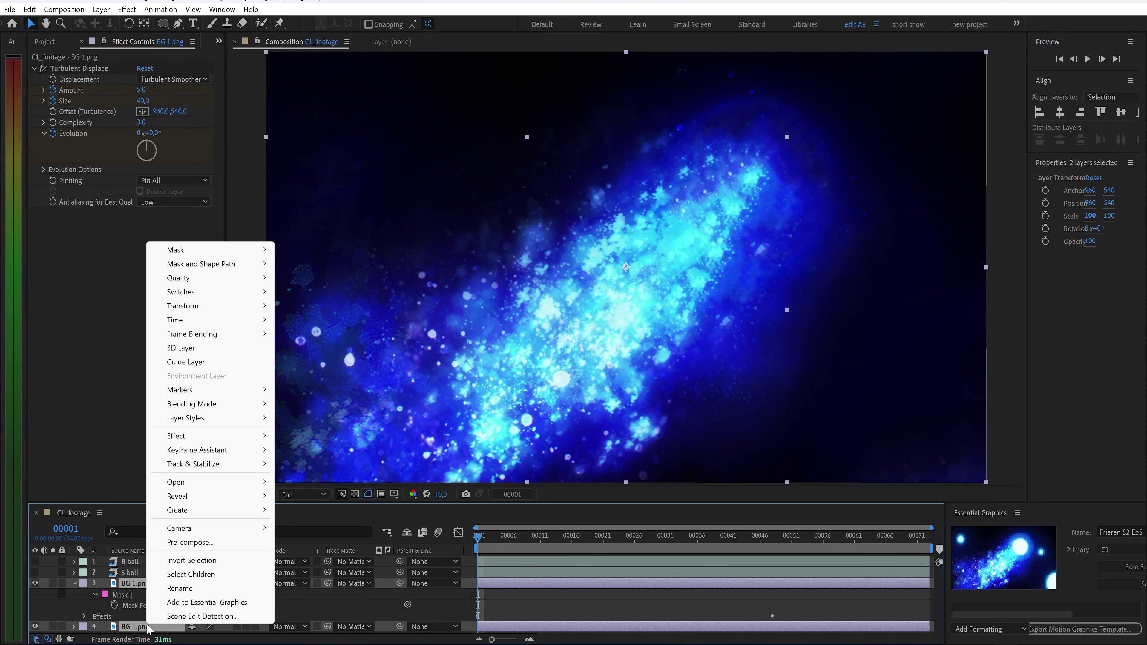
pyautogui.click(199, 543)
pyautogui.write('BG')
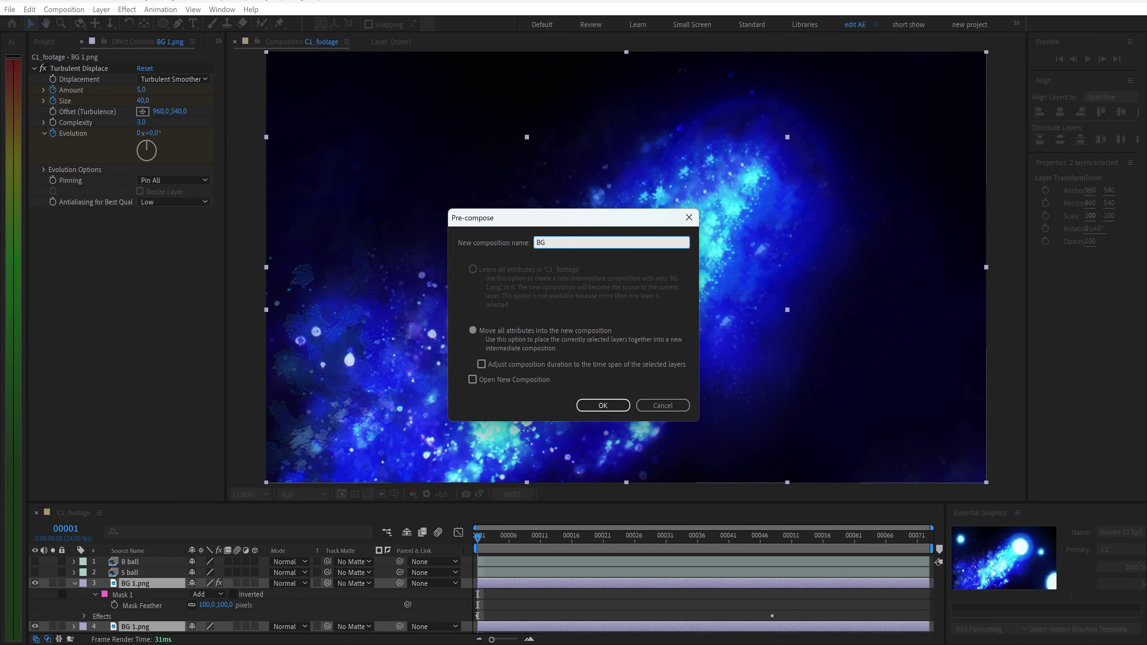
pyautogui.press('Return')
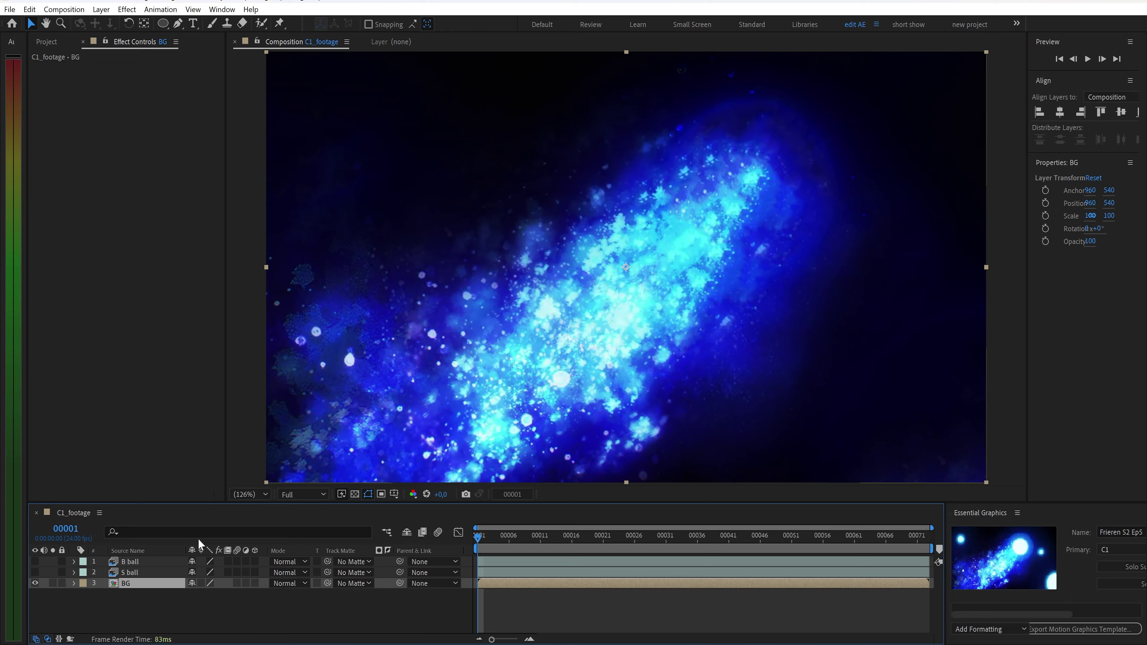
# Show the B ball layer and draw an elliptical mask on the BG layer around the large ball at frame 1.
pyautogui.click(34, 562)
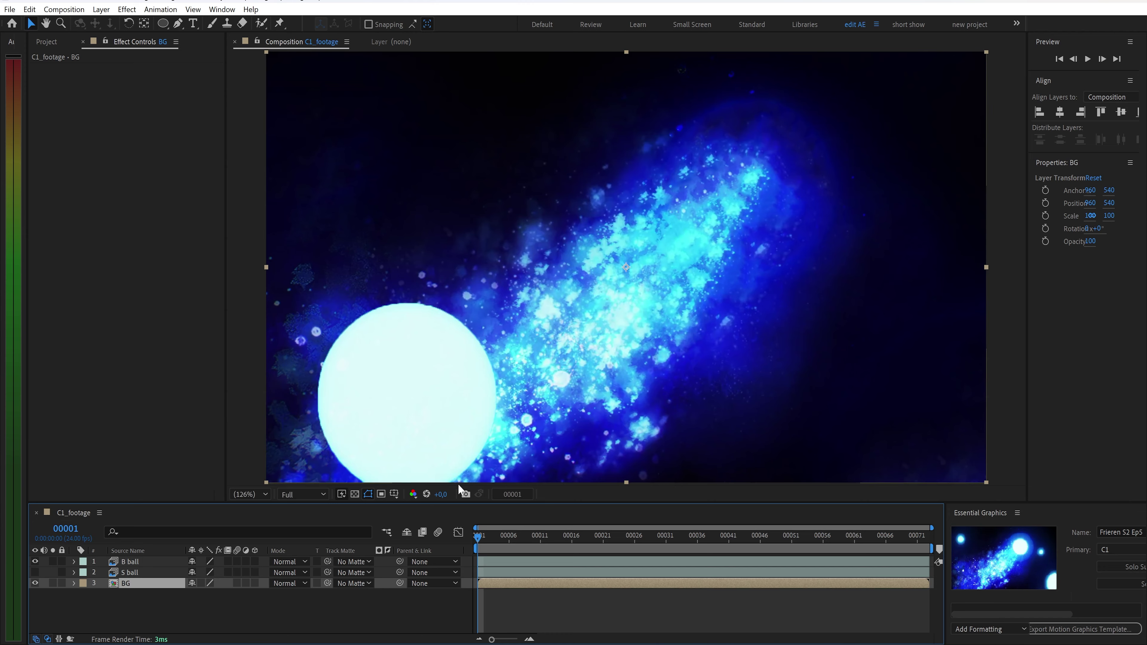
pyautogui.moveTo(482, 544)
pyautogui.mouseDown()
pyautogui.moveTo(727, 543)
pyautogui.moveTo(480, 543)
pyautogui.mouseUp()
pyautogui.click(165, 25)
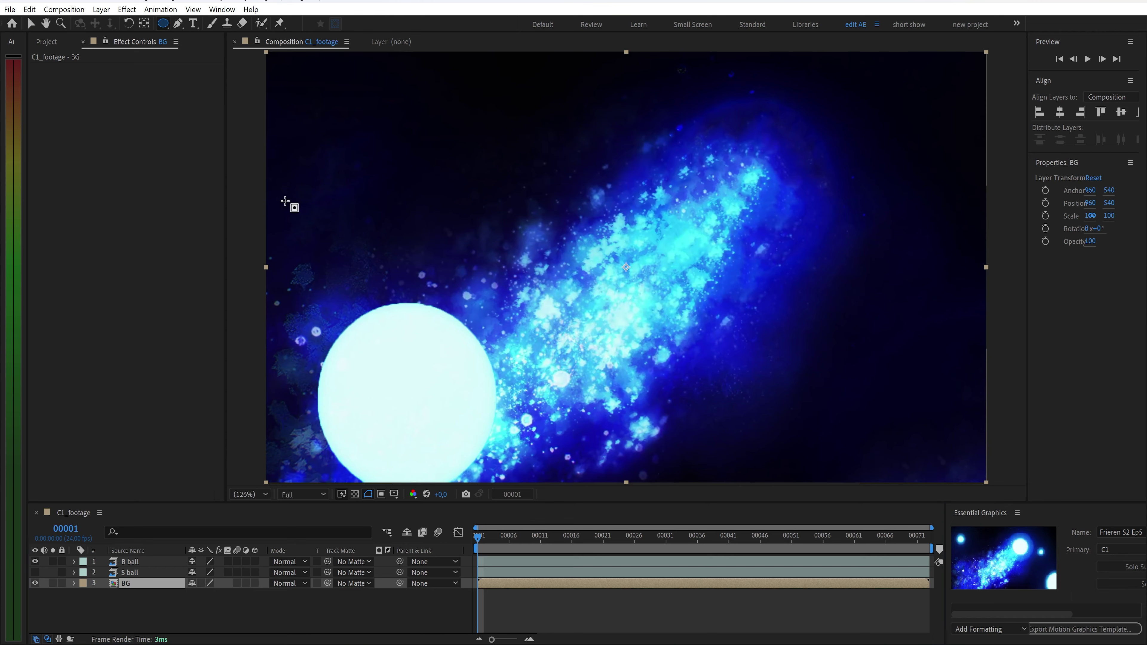
pyautogui.moveTo(261, 304); pyautogui.dragTo(500, 557)
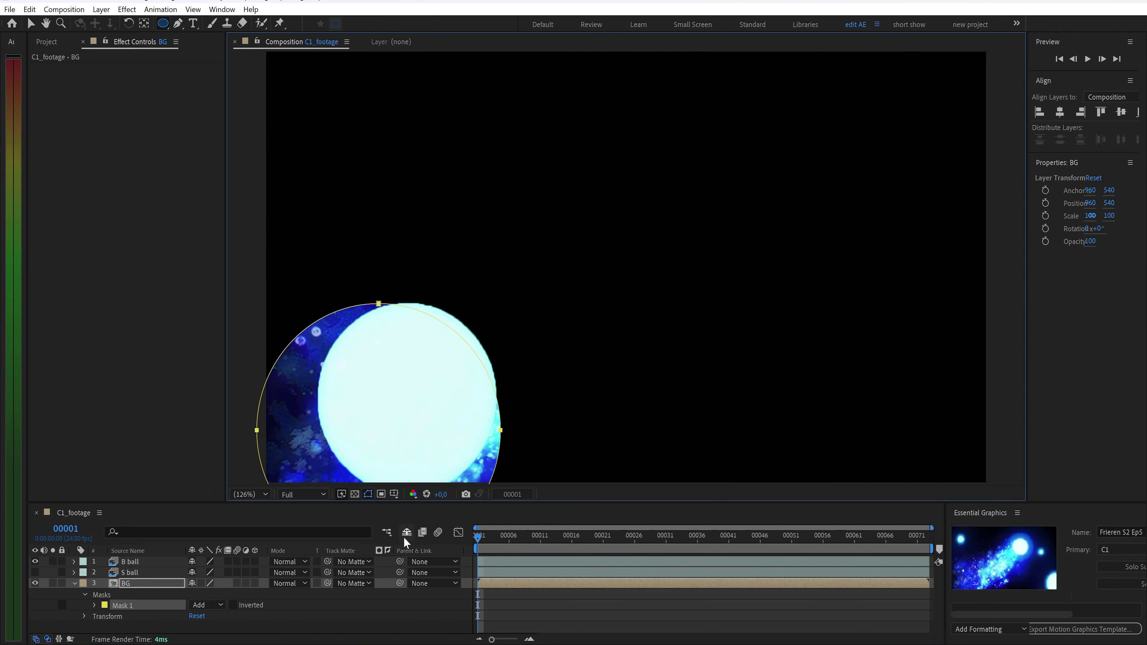
# Set the Mask Feather of the BG layer's elliptical mask to 200 pixels.
pyautogui.press('f')
pyautogui.click(205, 605)
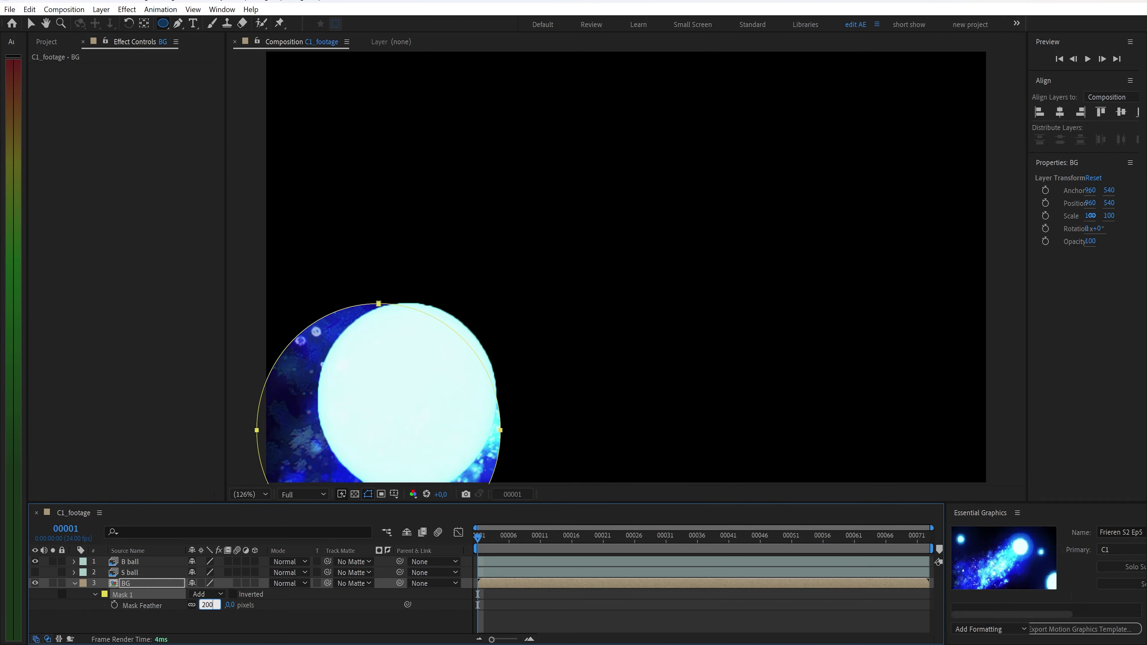
pyautogui.press('Return')
# Keyframe the BG layer's Mask Path at frame 1 and enlarge the ellipse at frame 46 to reveal the whole particle trail.
pyautogui.click(94, 594)
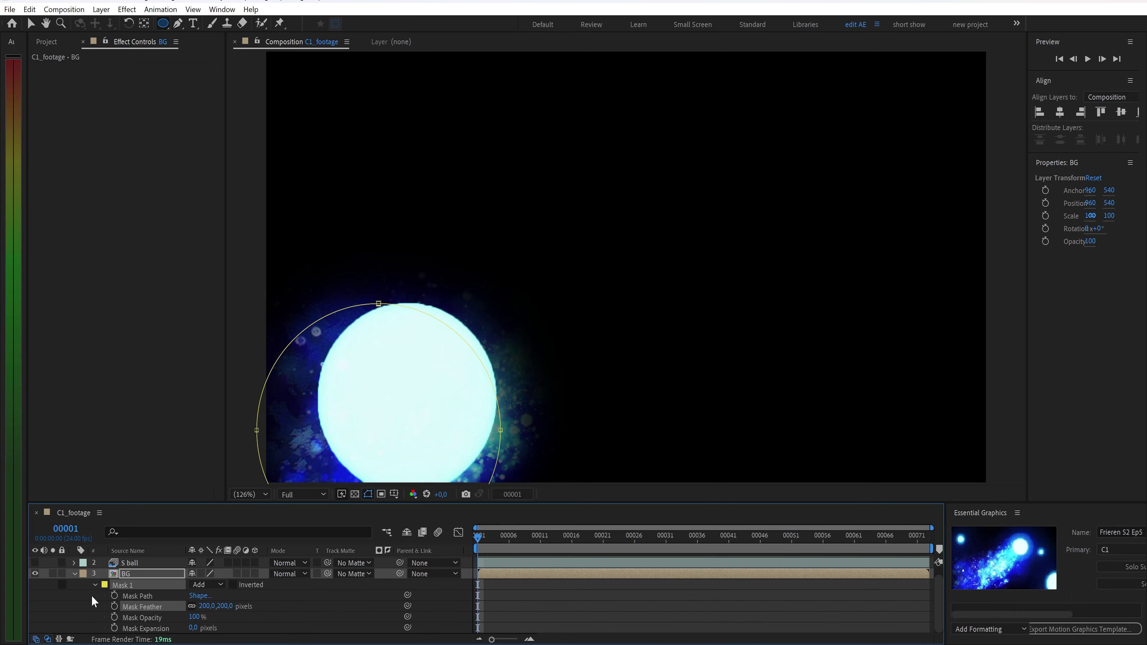
pyautogui.click(114, 596)
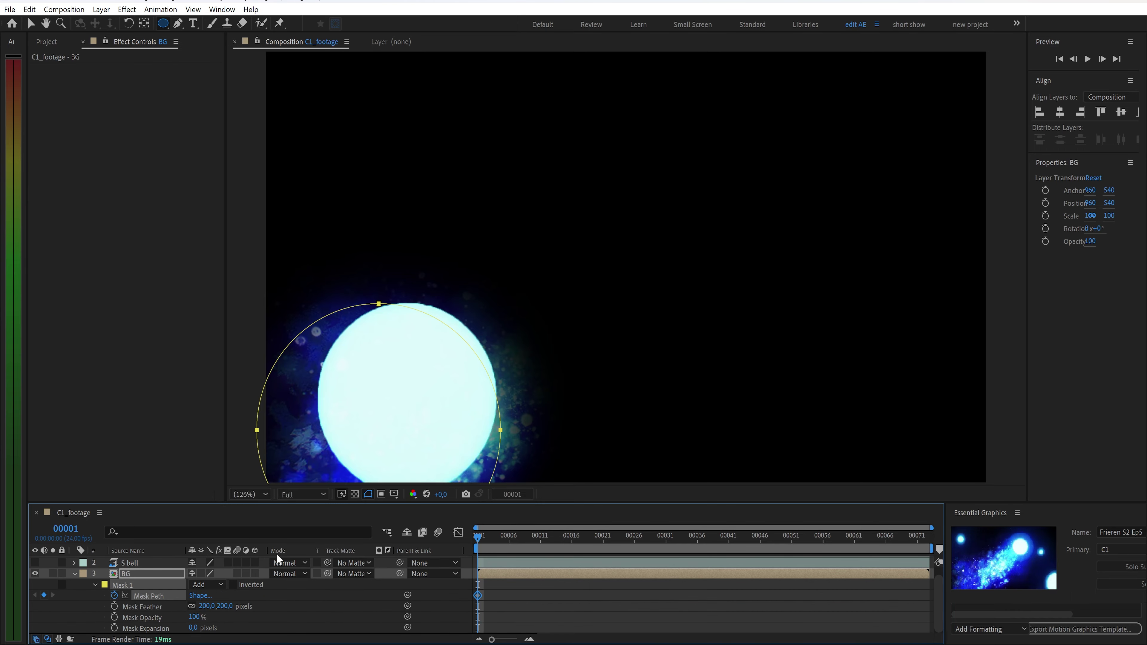
pyautogui.moveTo(478, 537); pyautogui.dragTo(717, 538)
pyautogui.click(761, 548)
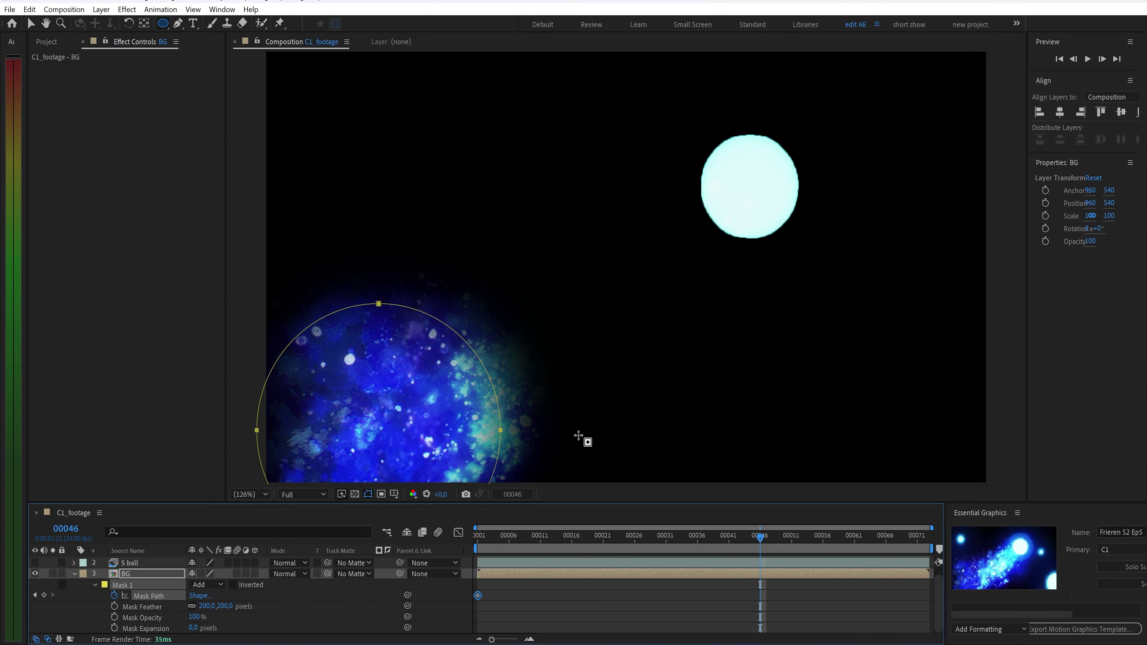
pyautogui.press('v')
pyautogui.doubleClick(501, 430)
pyautogui.scroll(-1, 503, 432)
pyautogui.moveTo(501, 432); pyautogui.dragTo(917, 432)
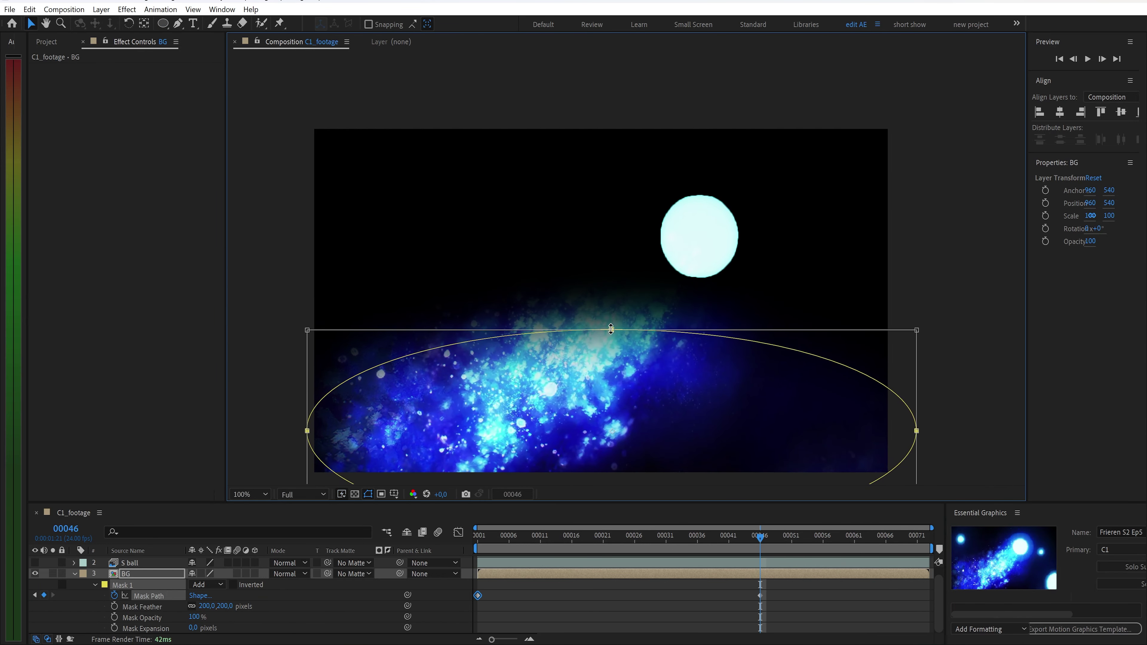
pyautogui.moveTo(612, 329); pyautogui.dragTo(612, 58)
pyautogui.moveTo(306, 294); pyautogui.dragTo(246, 295)
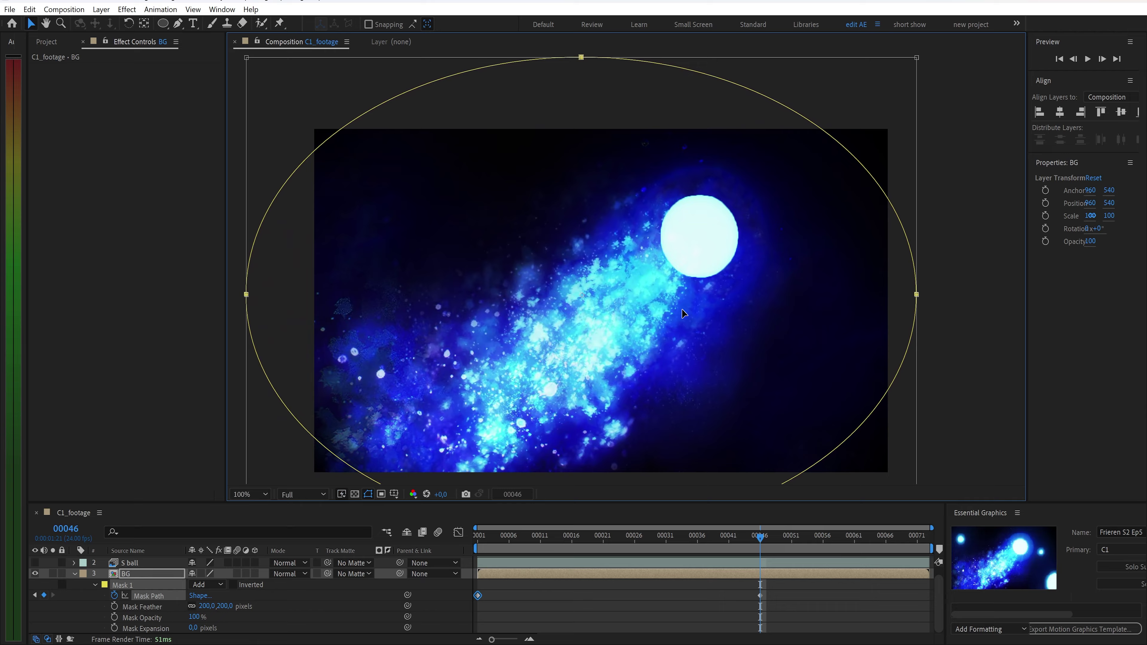
# Stretch the BG mask ellipse vertically at frame 46 so it extends well above and below the composition.
pyautogui.scroll(-2, 619, 96)
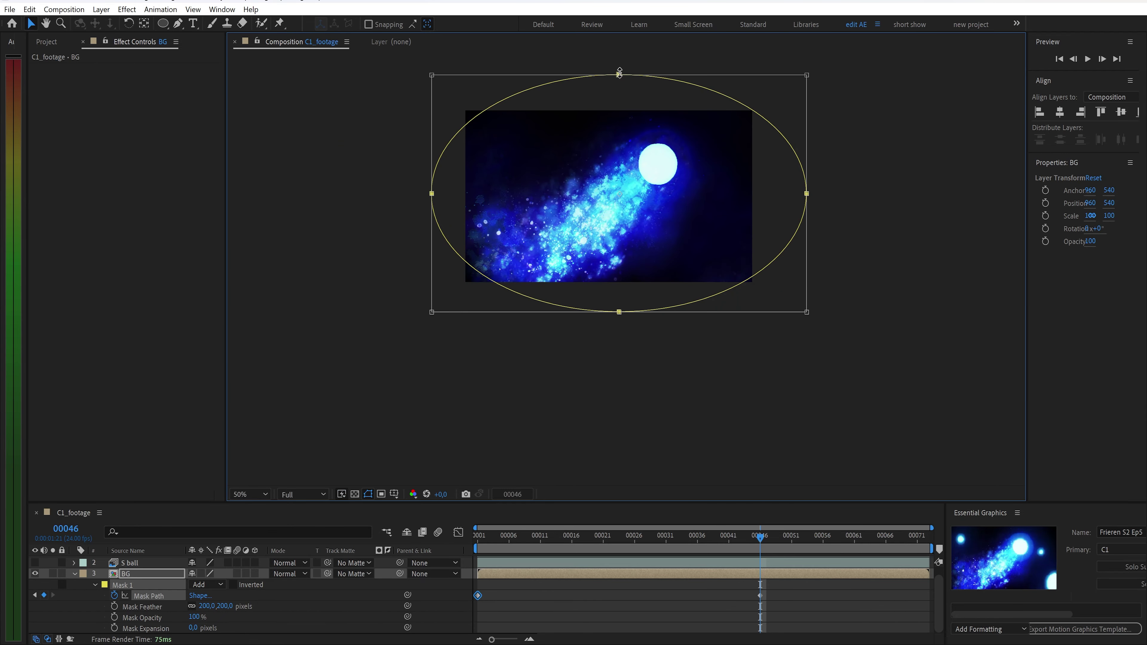
pyautogui.moveTo(619, 73); pyautogui.dragTo(619, 52)
pyautogui.moveTo(620, 342); pyautogui.dragTo(608, 385)
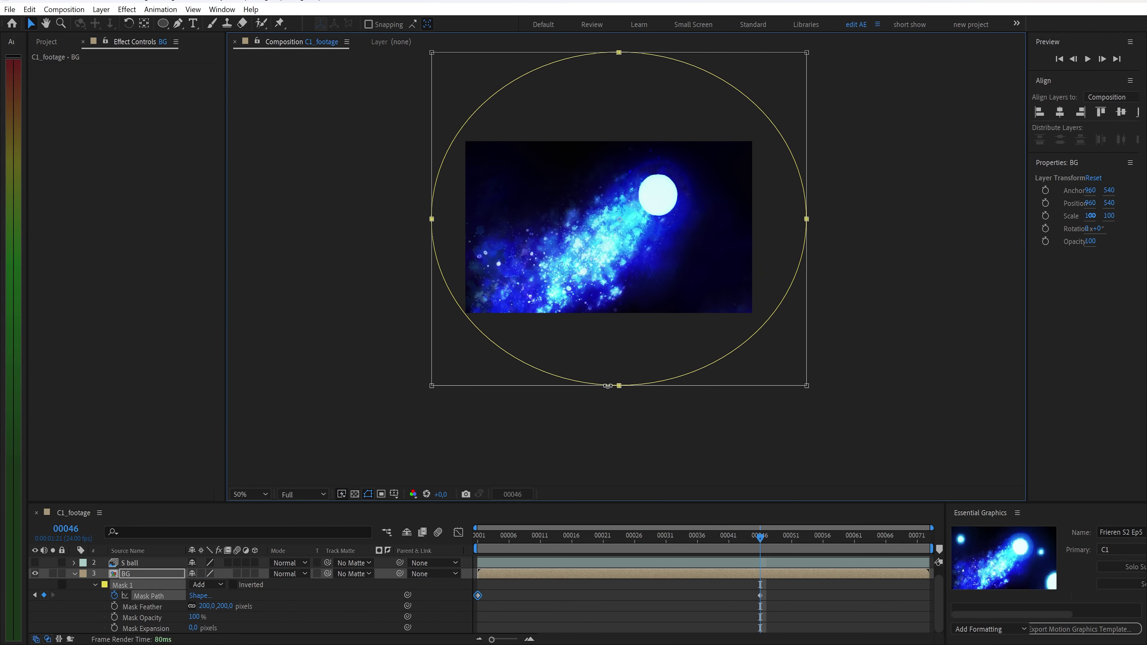
pyautogui.click(250, 494)
pyautogui.click(264, 269)
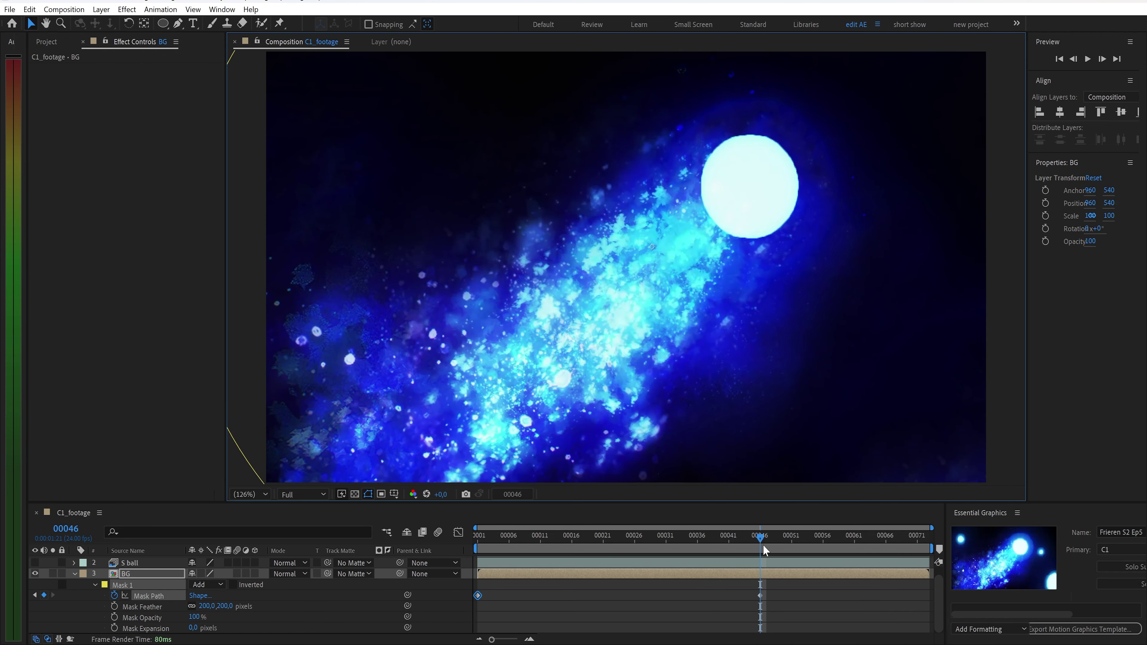
# Apply Easy Ease to both Mask Path keyframes and display their curve in the Graph Editor.
pyautogui.moveTo(763, 538); pyautogui.dragTo(475, 572)
pyautogui.moveTo(770, 599); pyautogui.dragTo(474, 602)
pyautogui.press('F9')
pyautogui.click(458, 533)
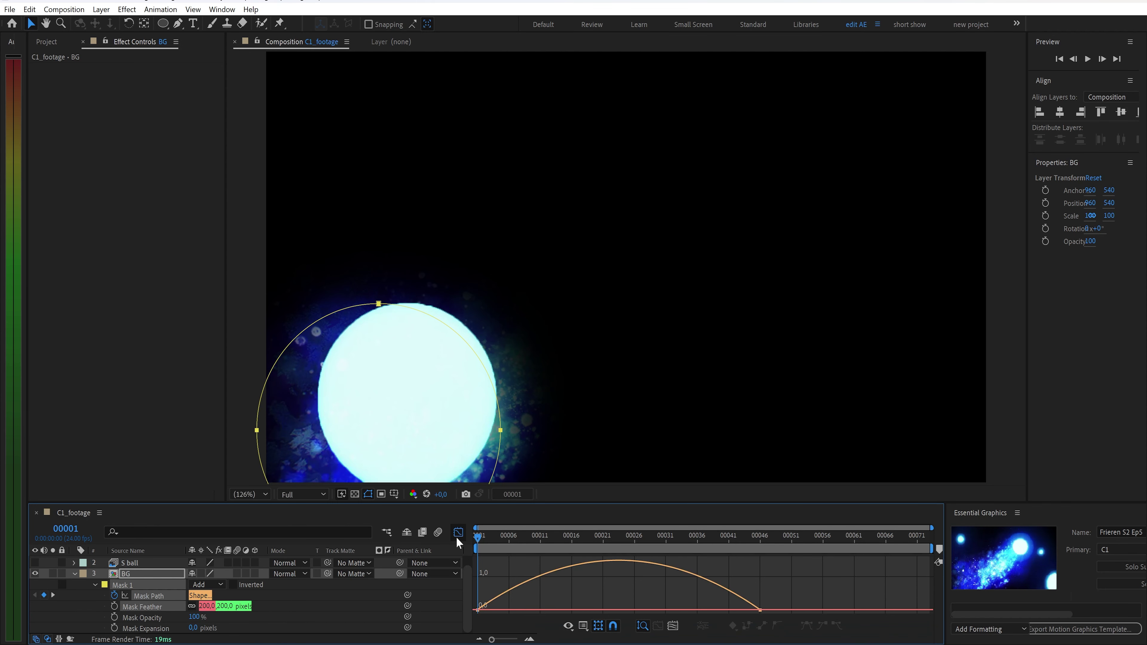
# Reshape the BG Mask Path speed curve to start fast and slow down toward frame 46, and close the Graph Editor.
pyautogui.moveTo(477, 542); pyautogui.dragTo(516, 542)
pyautogui.click(477, 611)
pyautogui.moveTo(524, 610); pyautogui.dragTo(481, 611)
pyautogui.moveTo(480, 538); pyautogui.dragTo(576, 553)
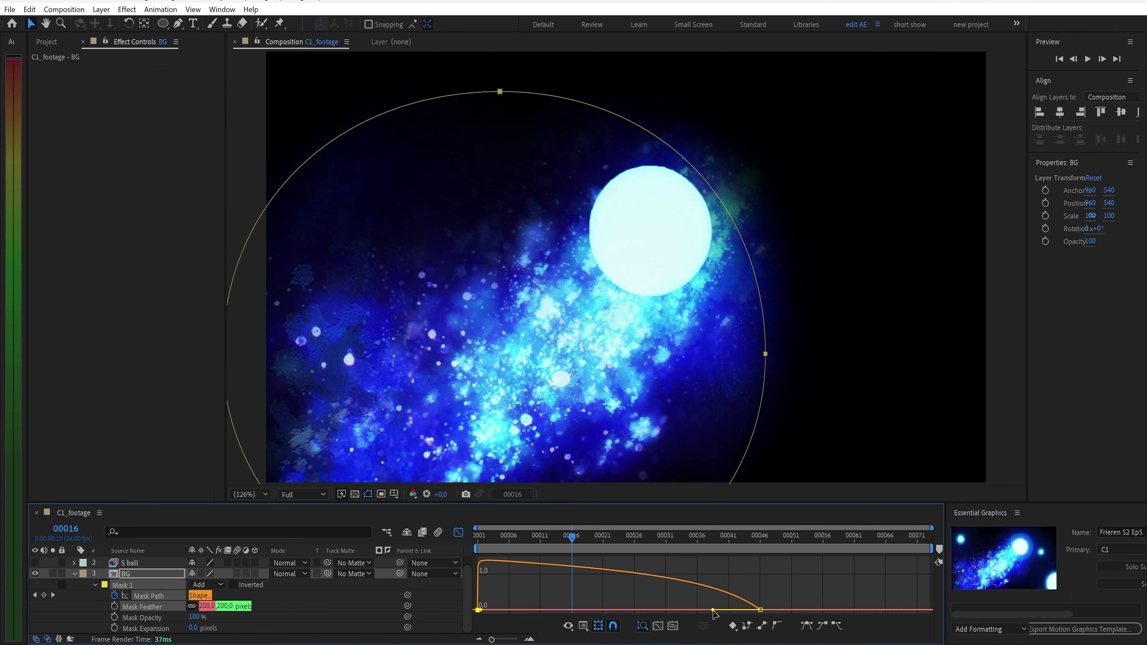
pyautogui.moveTo(713, 611); pyautogui.dragTo(743, 610)
pyautogui.moveTo(616, 540); pyautogui.dragTo(452, 536)
pyautogui.click(458, 532)
pyautogui.scroll(1, 158, 582)
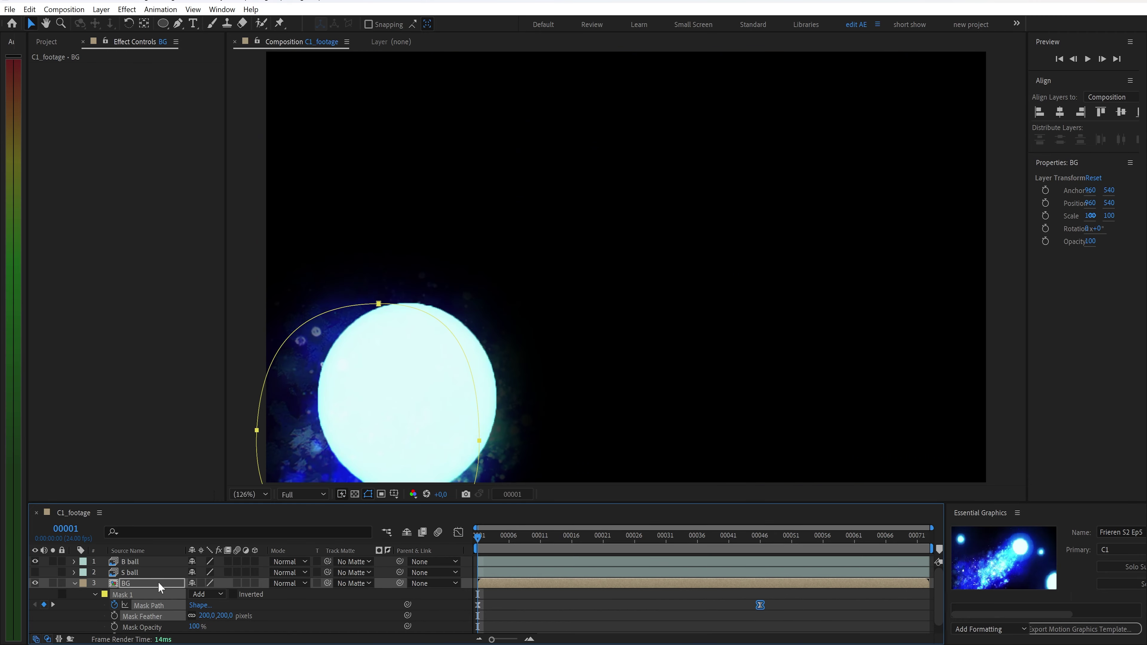
# Apply the Roughen Edges effect to the B ball layer and set its Border to 30.
pyautogui.click(124, 562)
pyautogui.hotkey('ctrl', 'space')
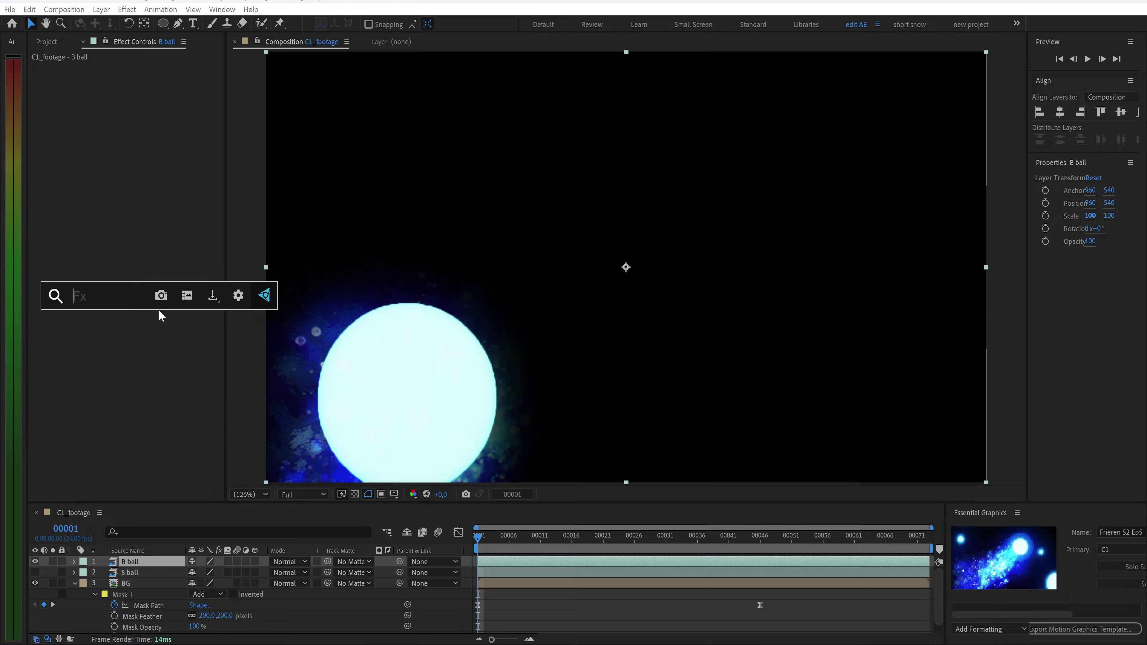
pyautogui.write('rou')
pyautogui.press('Return')
pyautogui.write('3')
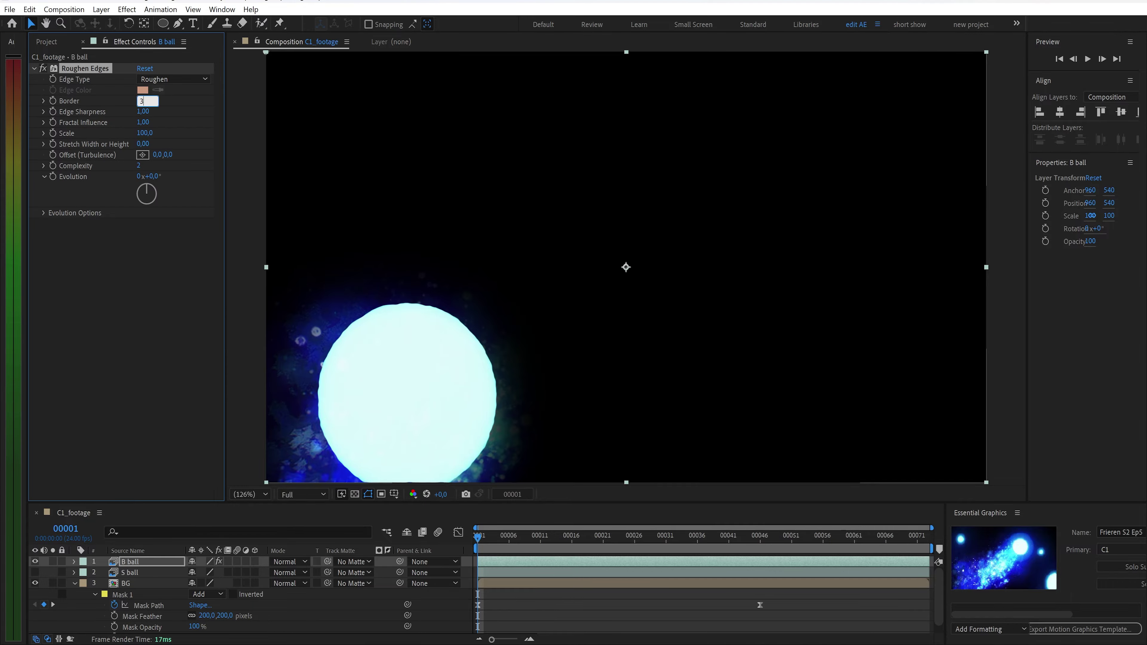
pyautogui.write('0')
pyautogui.press('Return')
# Set the Roughen Edges Fractal Influence to 0 and Scale to 500 on the B ball layer.
pyautogui.click(143, 123)
pyautogui.write('00')
pyautogui.press('Return')
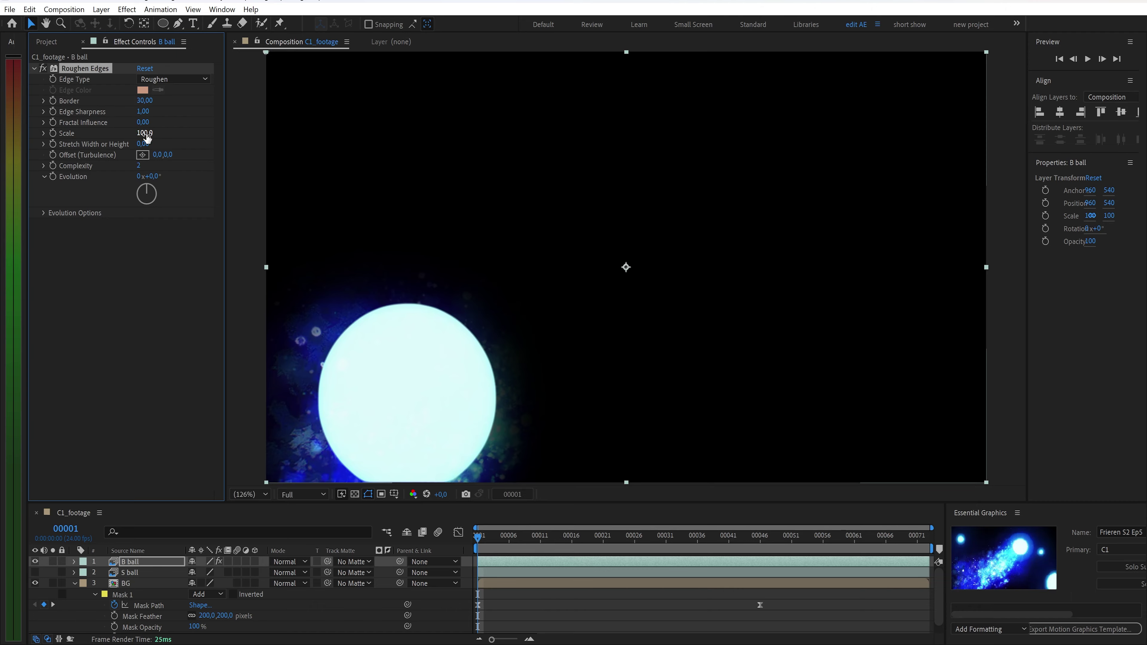
pyautogui.click(145, 134)
pyautogui.press('Return')
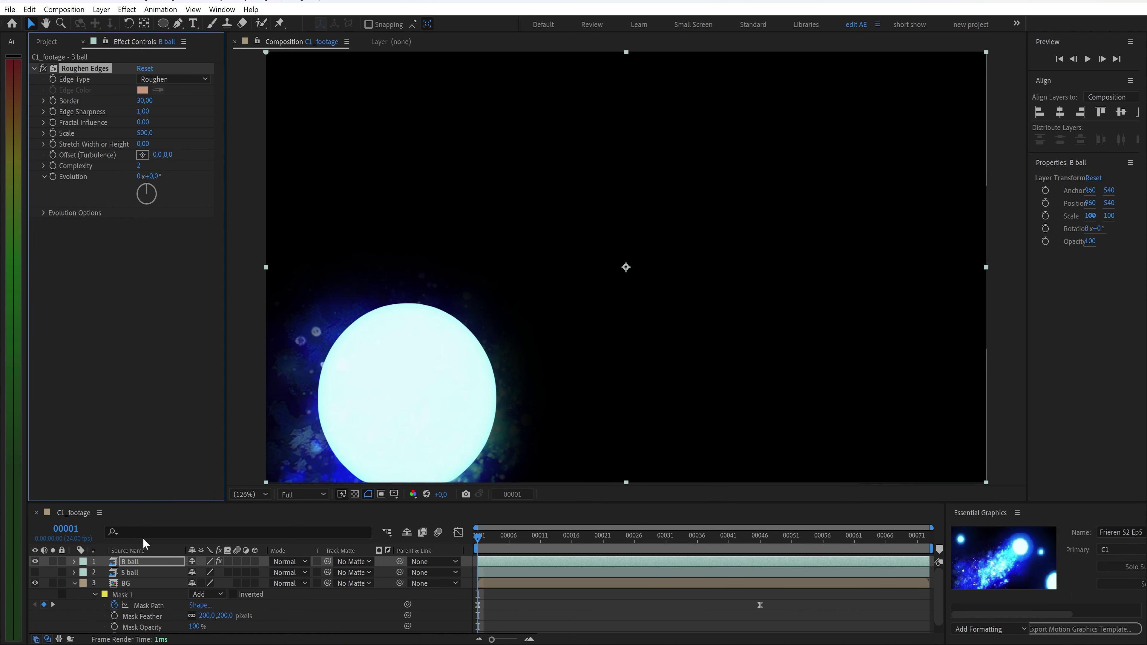
# Duplicate the B ball layer, lock the upper copy and rename the lower copy "glow".
pyautogui.hotkey('ctrl', 'd')
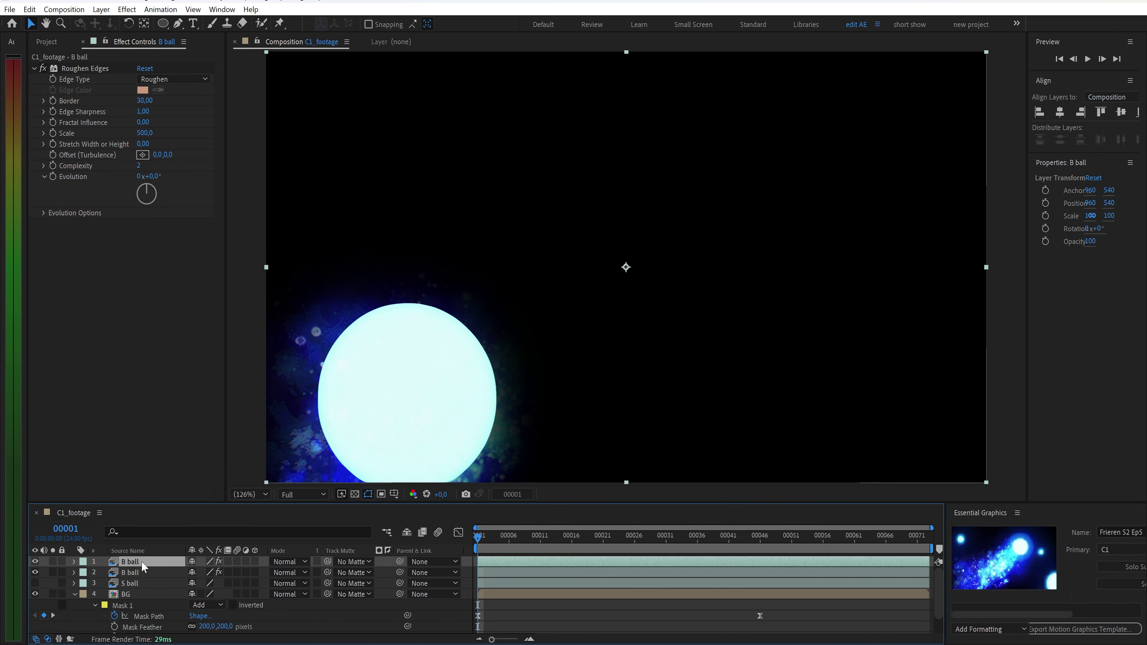
pyautogui.click(62, 562)
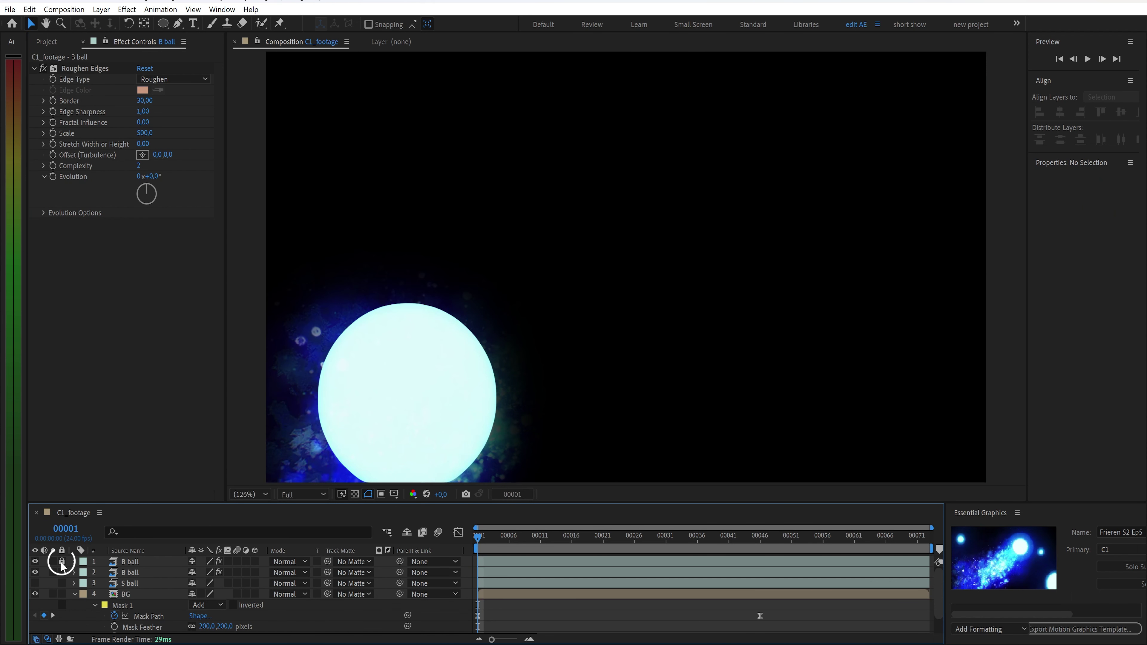
pyautogui.click(135, 575)
pyautogui.rightClick(135, 576)
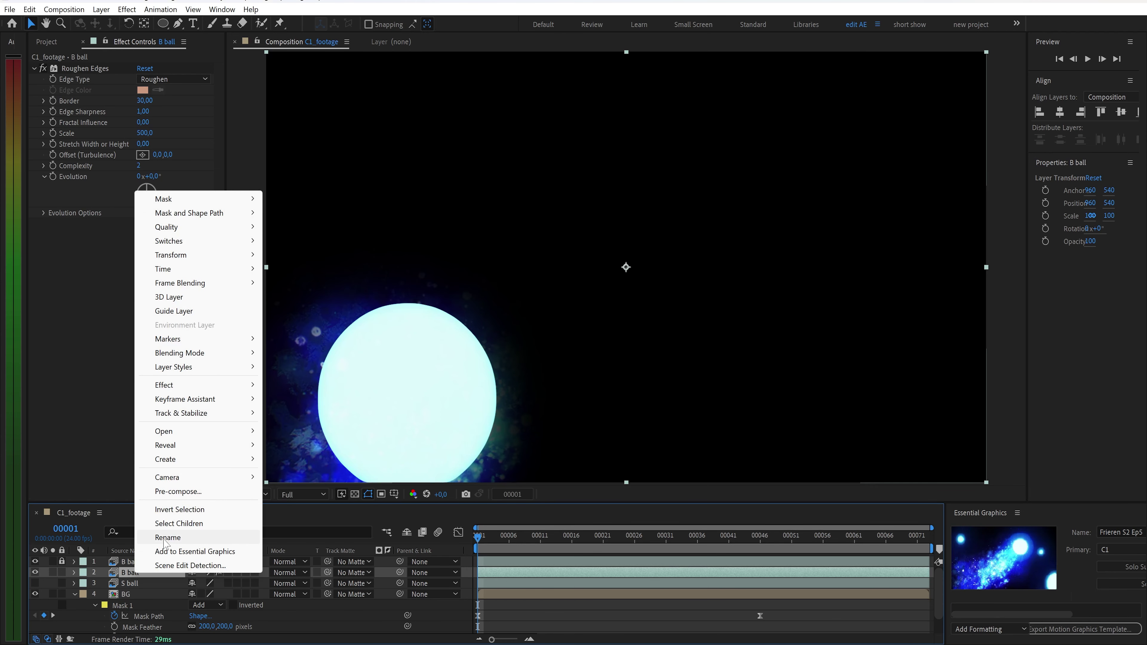
pyautogui.click(163, 544)
pyautogui.write('glow')
pyautogui.press('Return')
# Apply the Glow effect to the glow layer with Glow Radius 30 and Glow Intensity 3.
pyautogui.hotkey('ctrl', 'space')
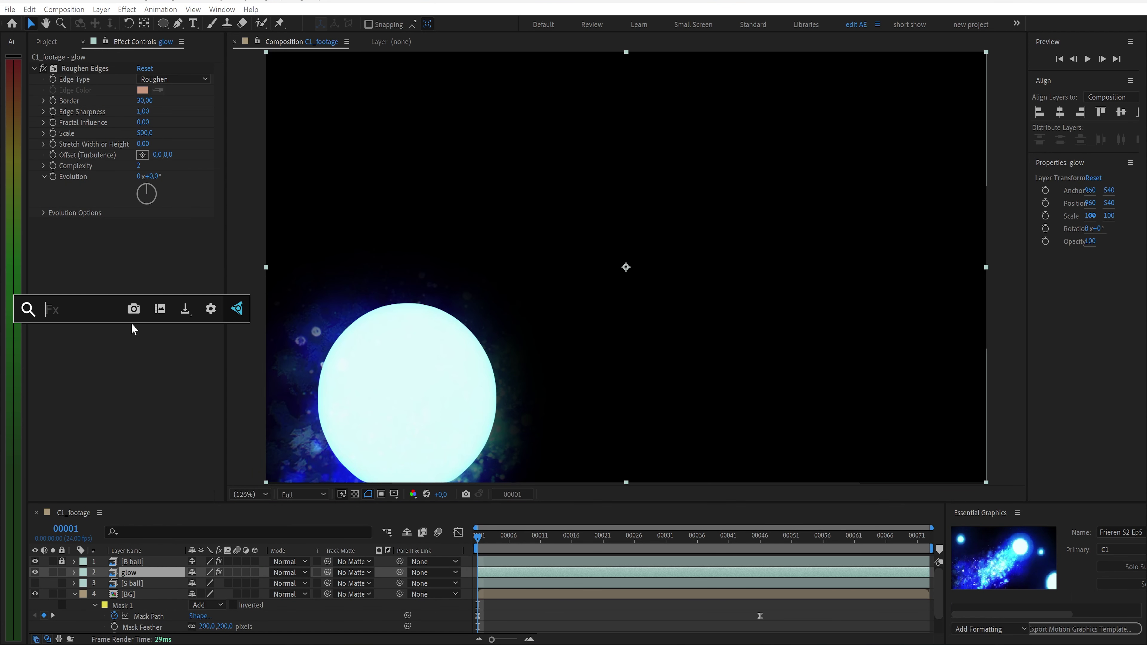
pyautogui.write('glo')
pyautogui.press('Return')
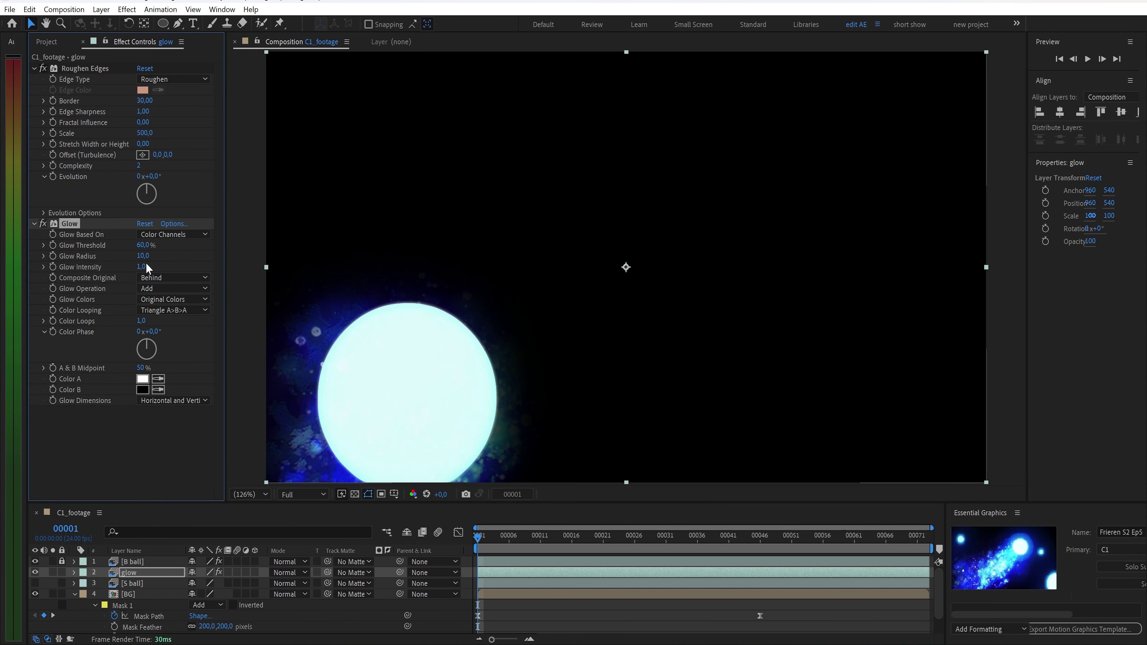
pyautogui.write('30')
pyautogui.press('Return')
# Set Glow to A & B Colors with Sawtooth A>B looping, 2 Color Loops and a 20% A & B Midpoint.
pyautogui.click(173, 299)
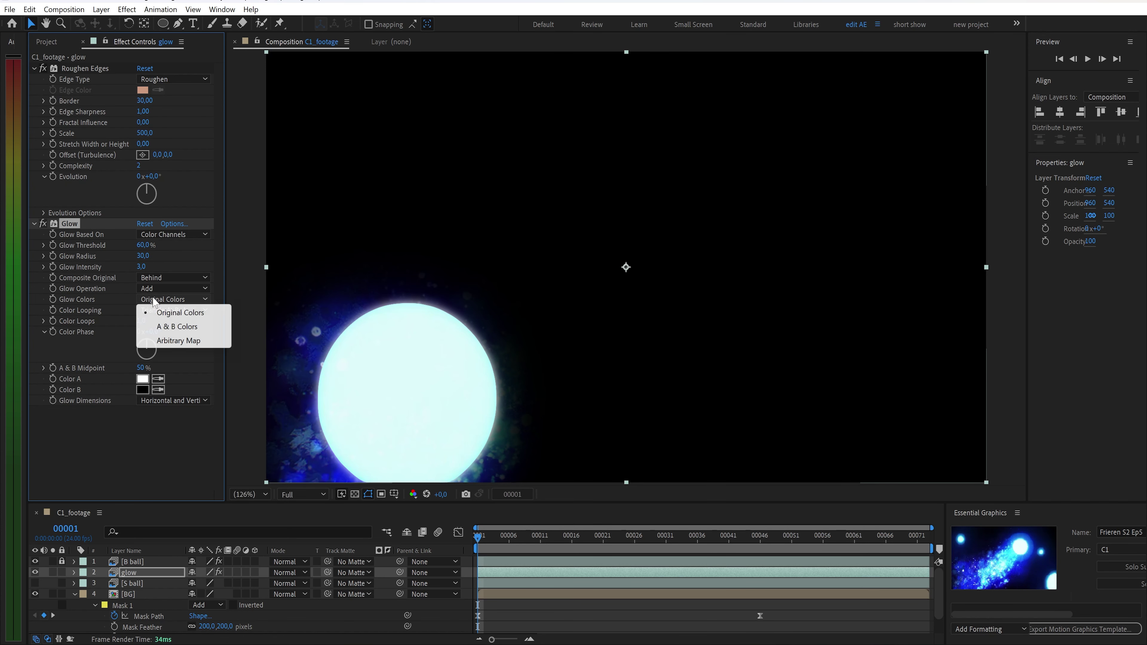
pyautogui.click(172, 323)
pyautogui.click(173, 310)
pyautogui.click(173, 323)
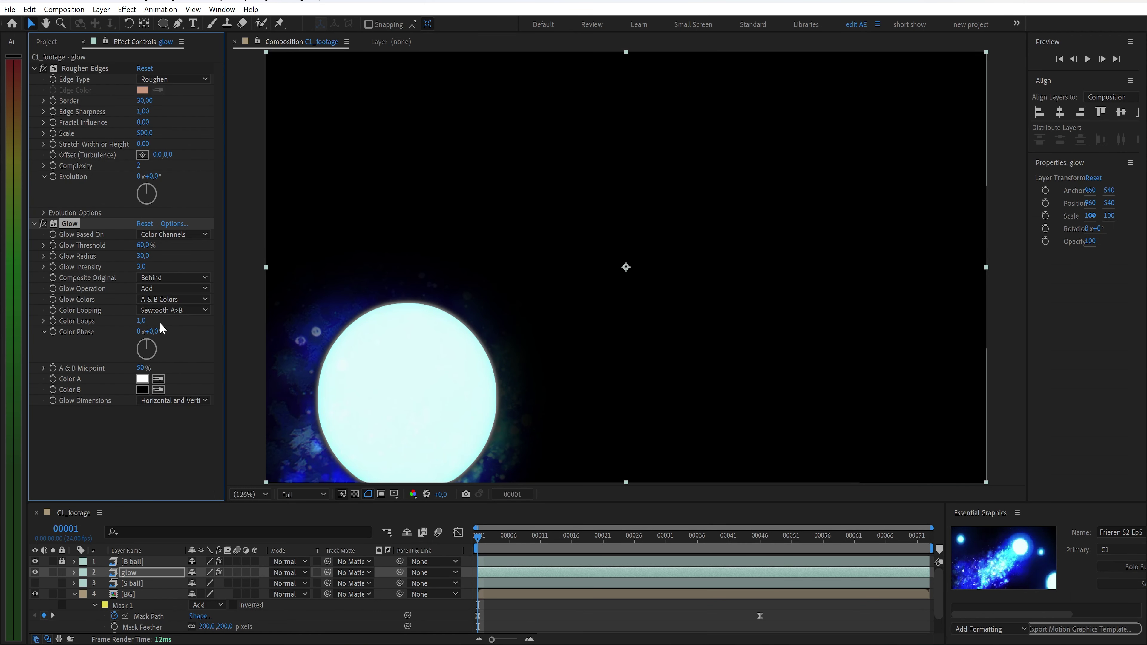
pyautogui.press('Return')
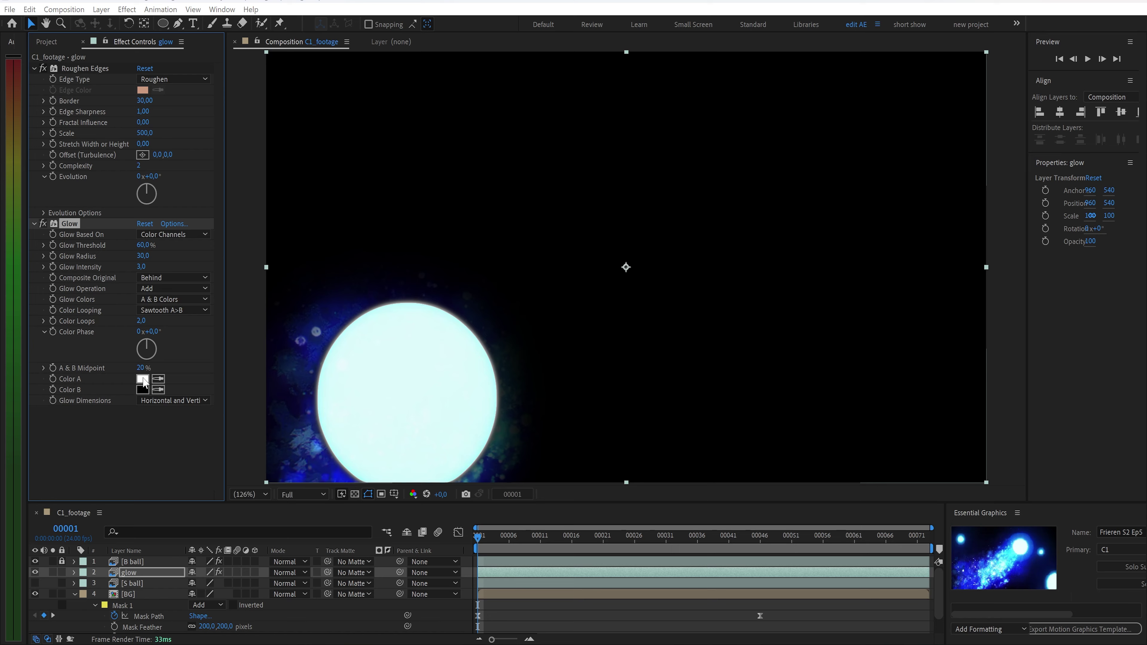
# Set the Glow effect's Color A to light cyan and Color B to a more saturated cyan.
pyautogui.click(143, 379)
pyautogui.write('00CCFF')
pyautogui.press('Return')
pyautogui.click(143, 390)
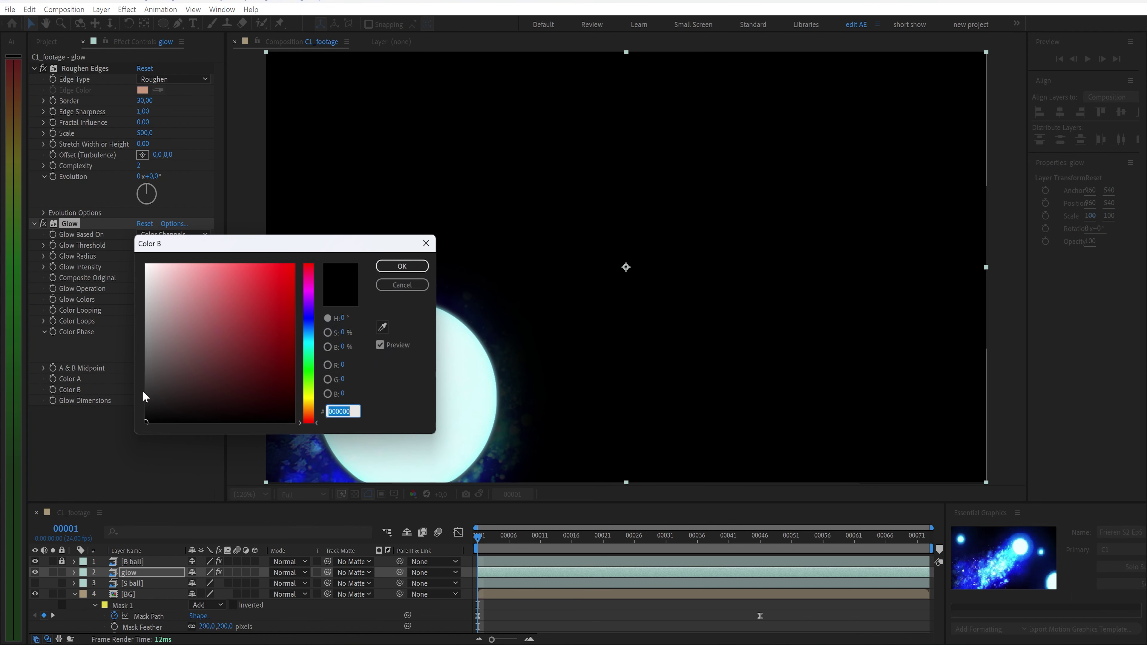
pyautogui.write('00CCFF')
pyautogui.press('Return')
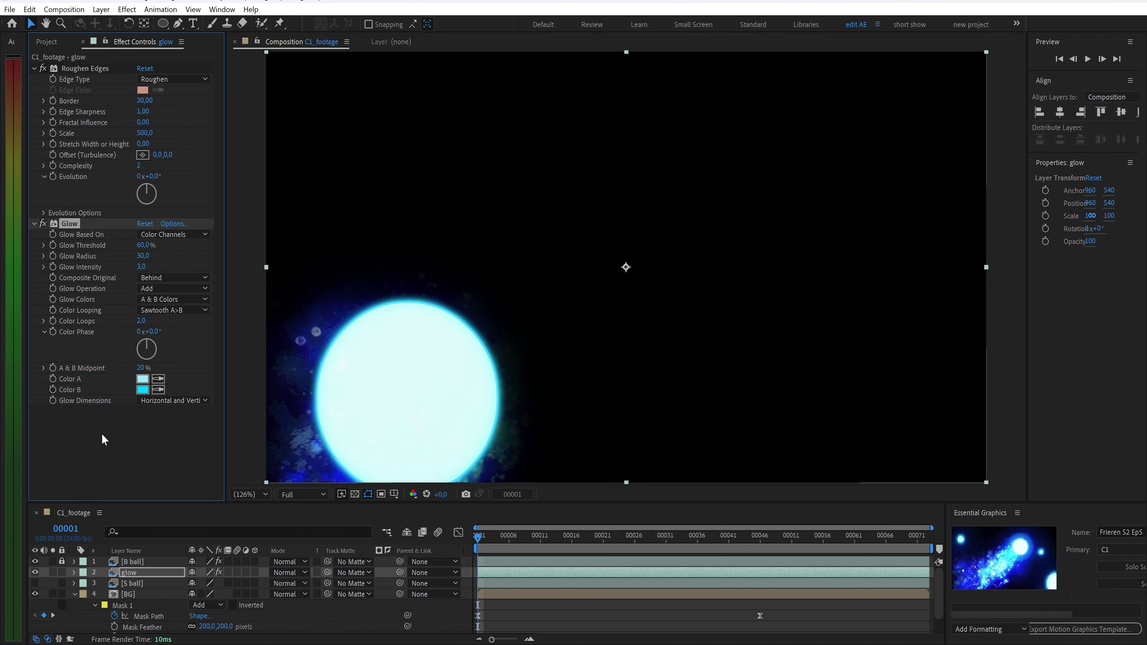
# Apply Deep Glow to the glow layer with Radius 150 and Exposure 0.10.
pyautogui.hotkey('ctrl', 'space')
pyautogui.write('d')
pyautogui.press('Return')
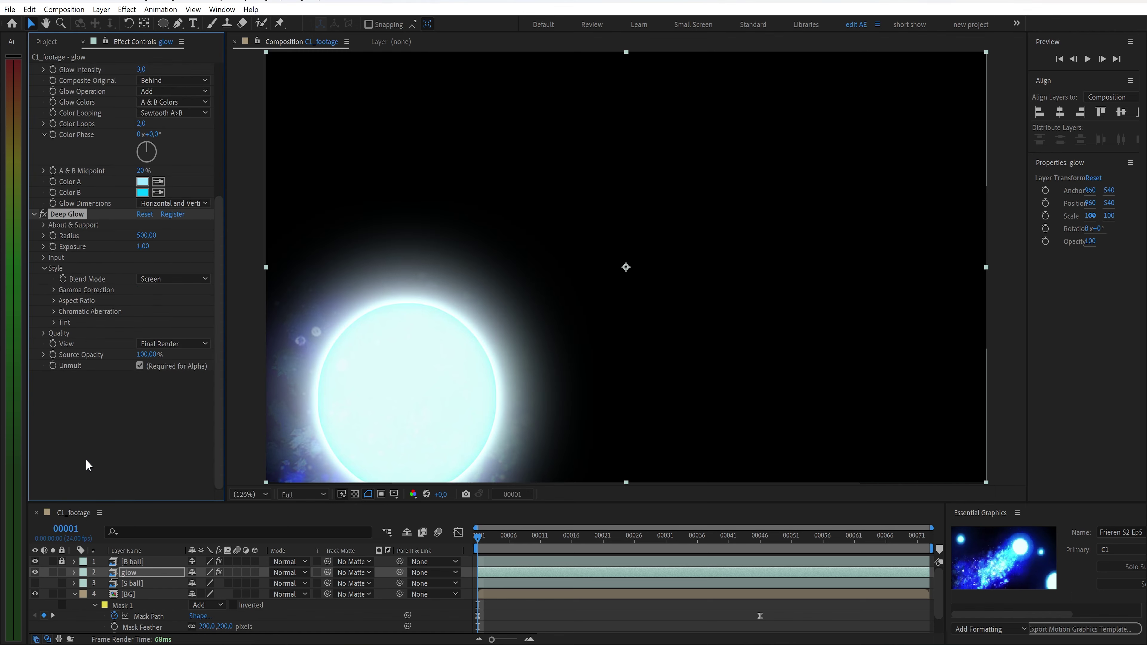
pyautogui.write('150')
pyautogui.press('Return')
pyautogui.write('0')
pyautogui.press('Return')
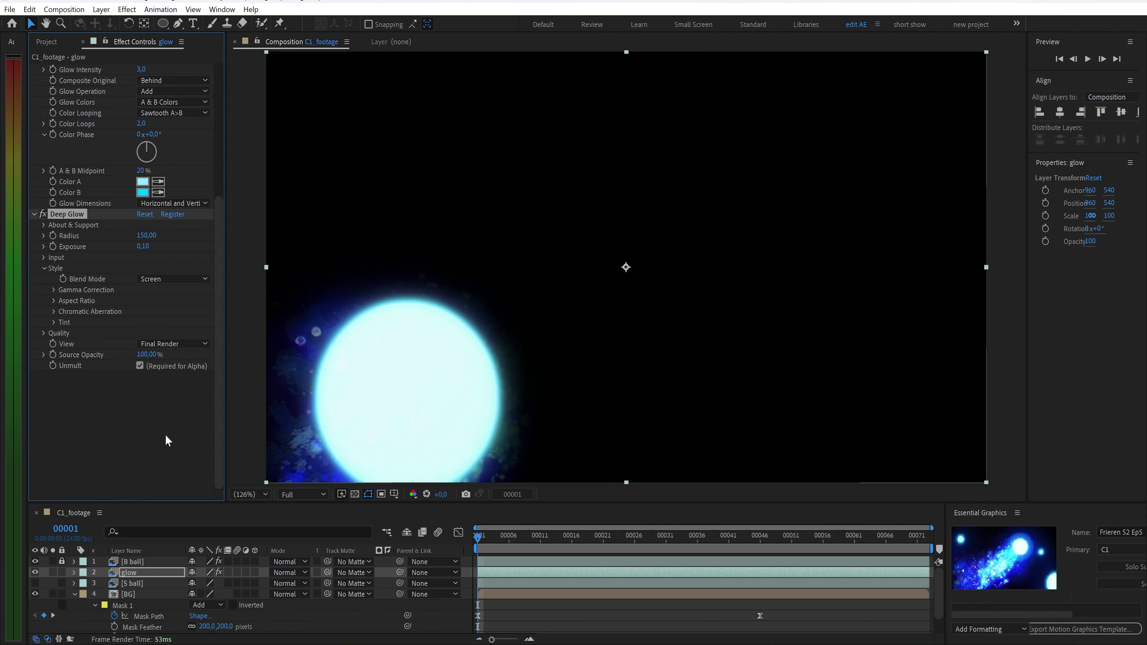
# Duplicate the glow layer and rename the lower copy "distance".
pyautogui.hotkey('ctrl', 'd')
pyautogui.rightClick(140, 579)
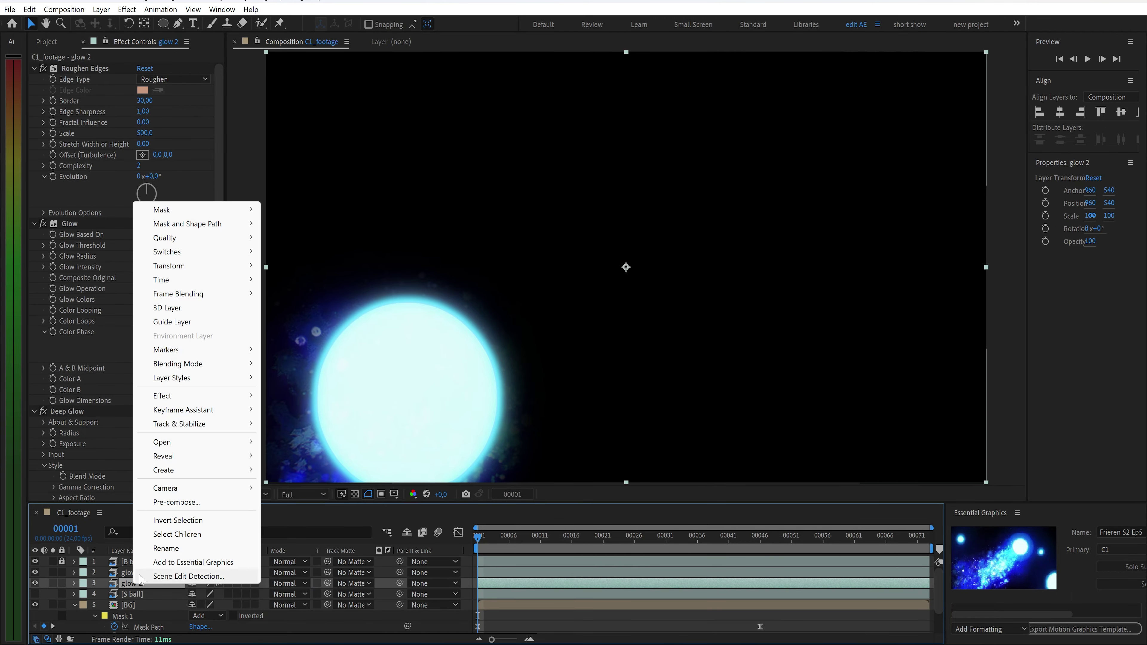
pyautogui.click(166, 548)
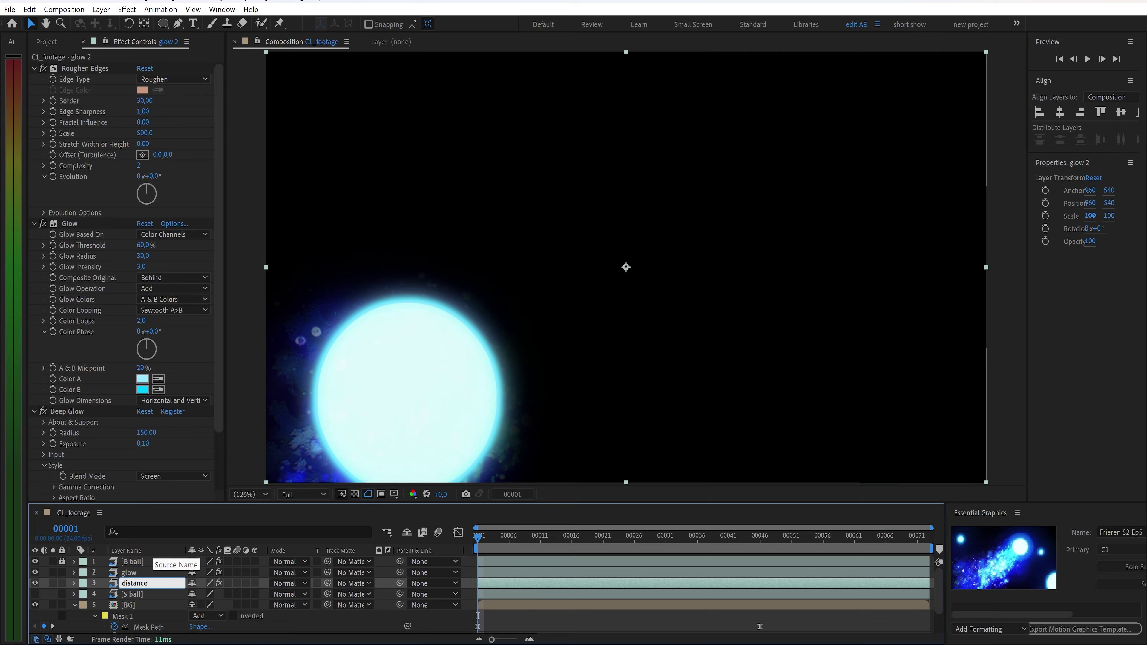
pyautogui.write('distance')
pyautogui.press('Return')
# Replace the Glow and Deep Glow effects on the distance layer with Distance Gradation.
pyautogui.click(75, 416)
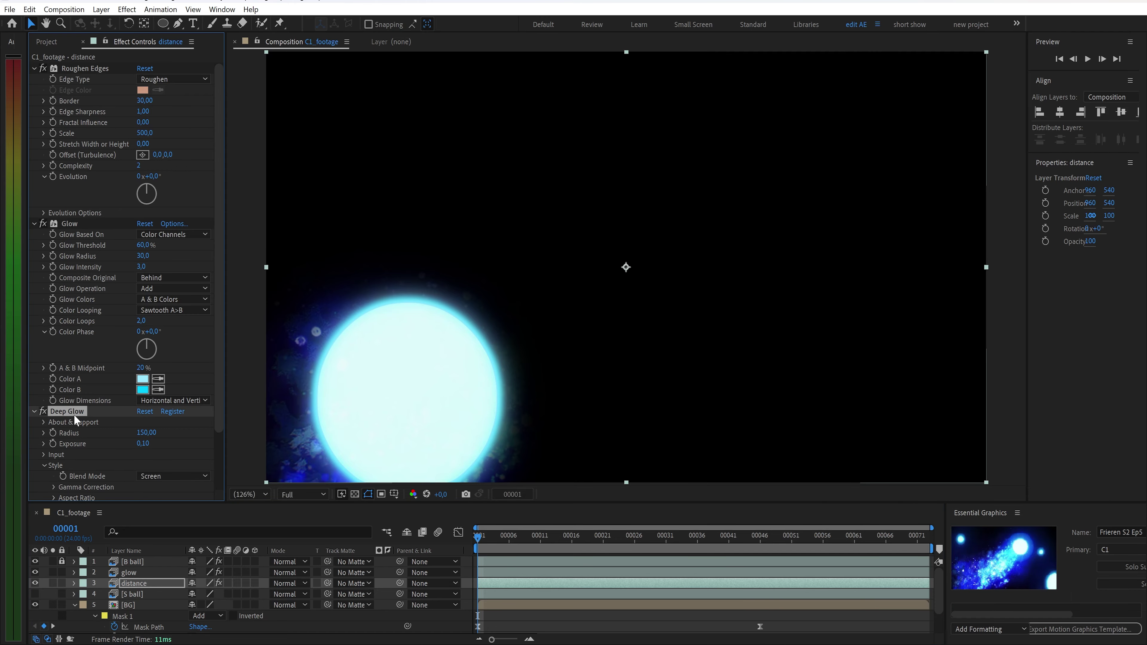
pyautogui.keyDown('ctrl'); pyautogui.click(70, 226); pyautogui.keyUp('ctrl')
pyautogui.hotkey('ctrl', 'space')
pyautogui.write('dis')
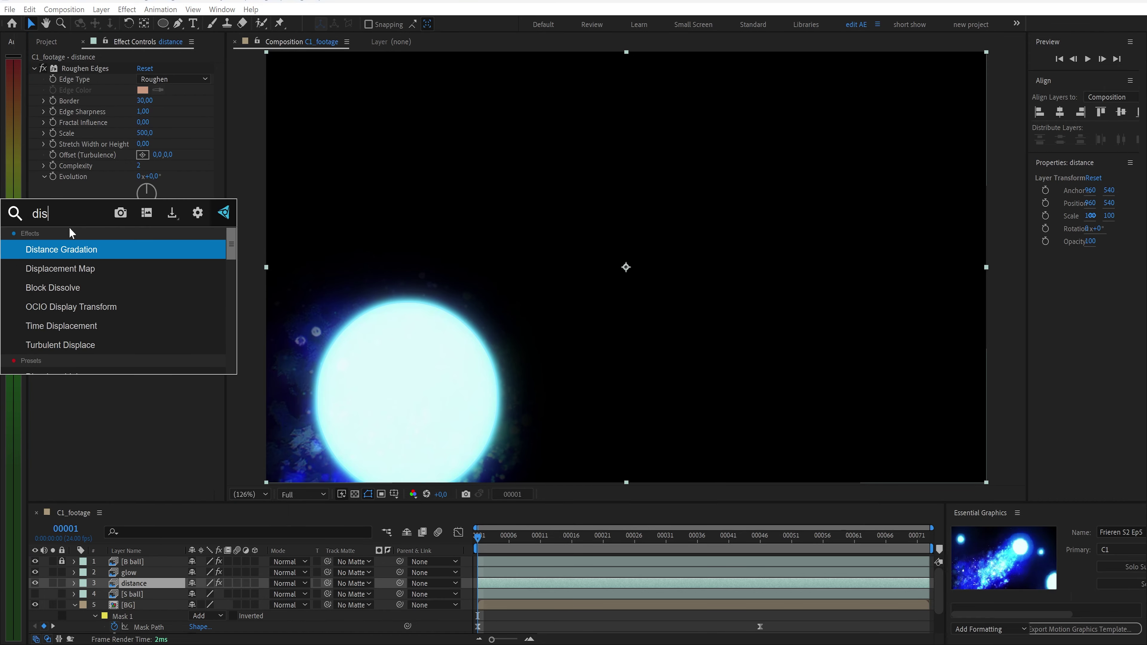
pyautogui.press('Return')
# Configure Distance Gradation with In/Out set to Outside, Outside Threshold 110, Gradation Color 063F9A and Sphere interpolation.
pyautogui.click(171, 245)
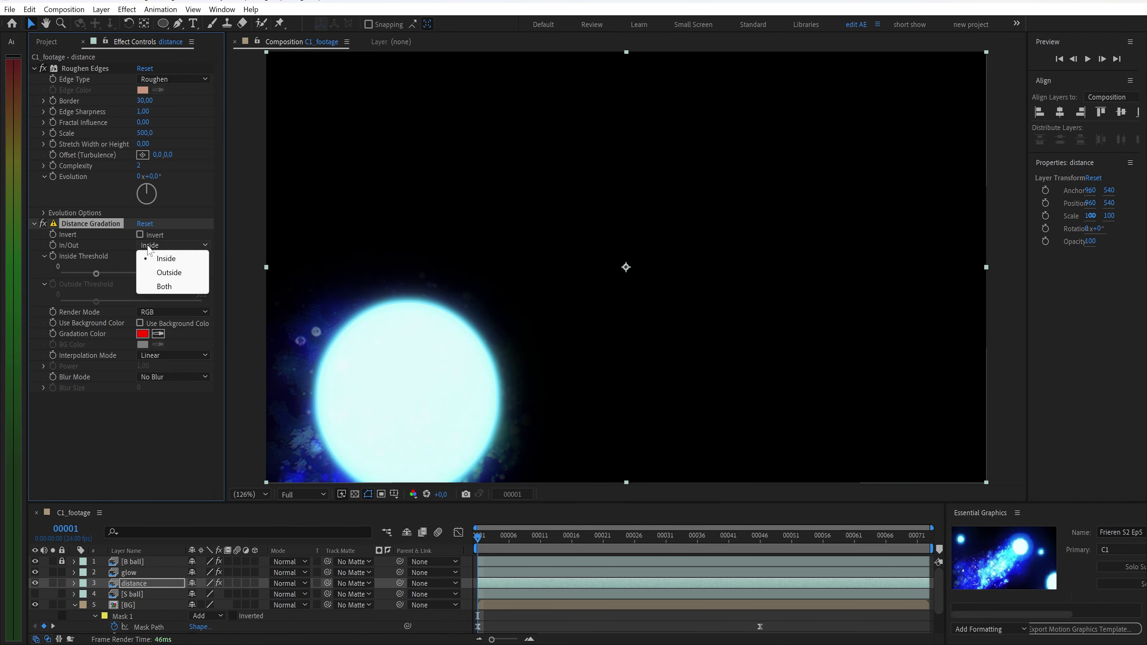
pyautogui.click(162, 274)
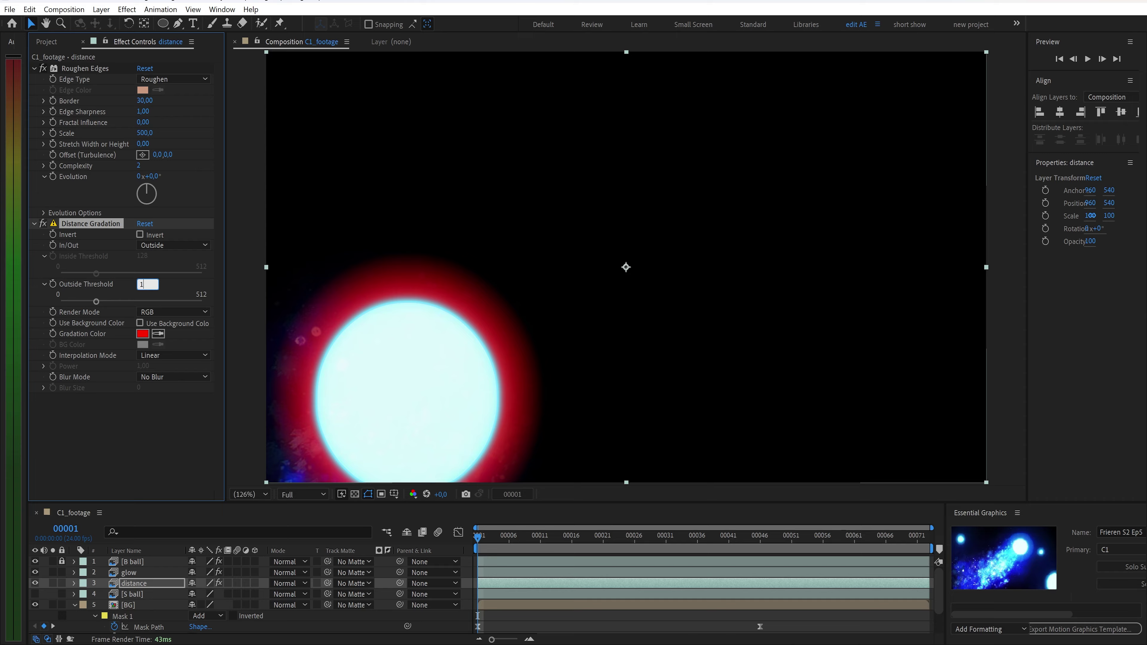
pyautogui.moveTo(142, 286); pyautogui.dragTo(135, 287)
pyautogui.click(143, 335)
pyautogui.write('063F9A')
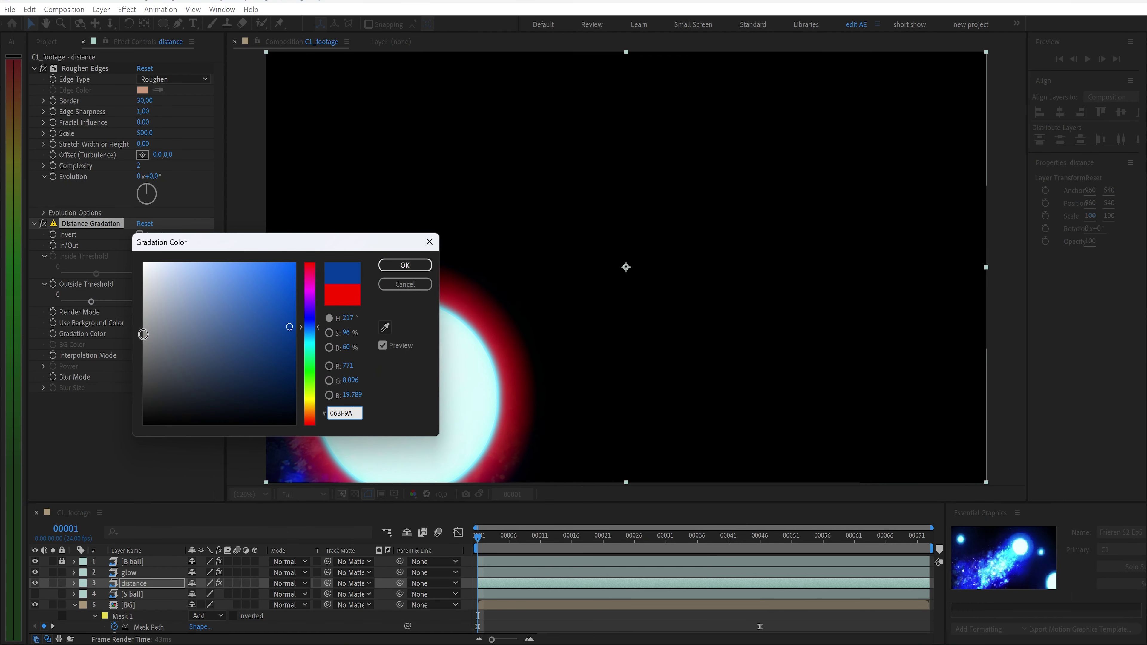
pyautogui.press('Return')
pyautogui.click(171, 356)
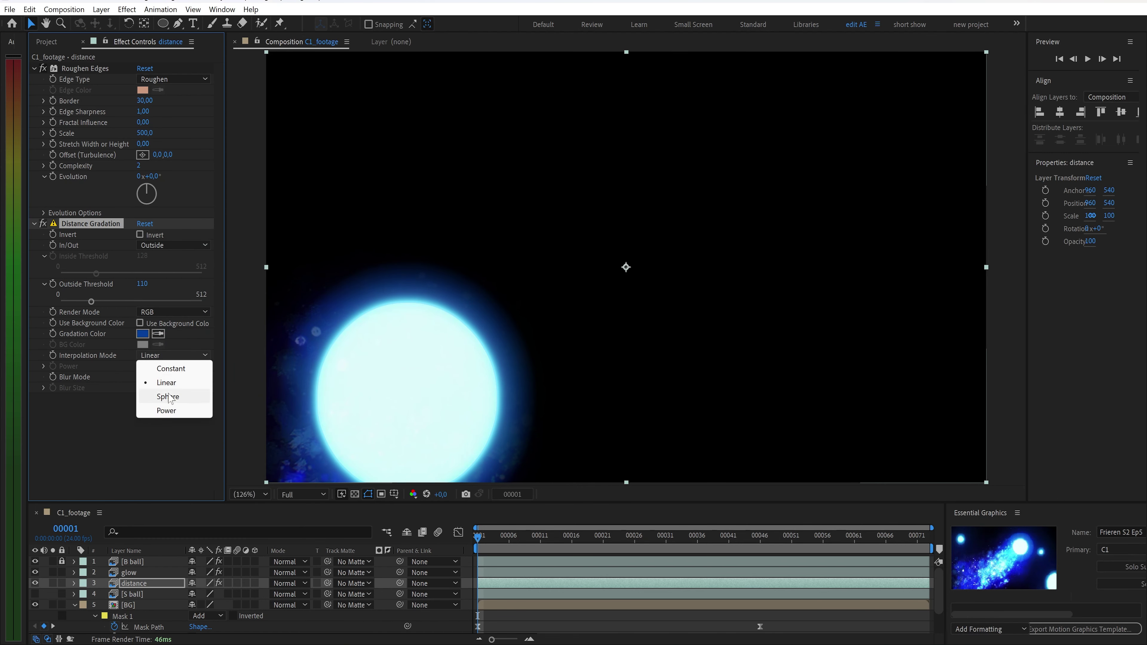
pyautogui.click(169, 398)
# Set the distance layer's Opacity to 30%.
pyautogui.click(154, 584)
pyautogui.press('t')
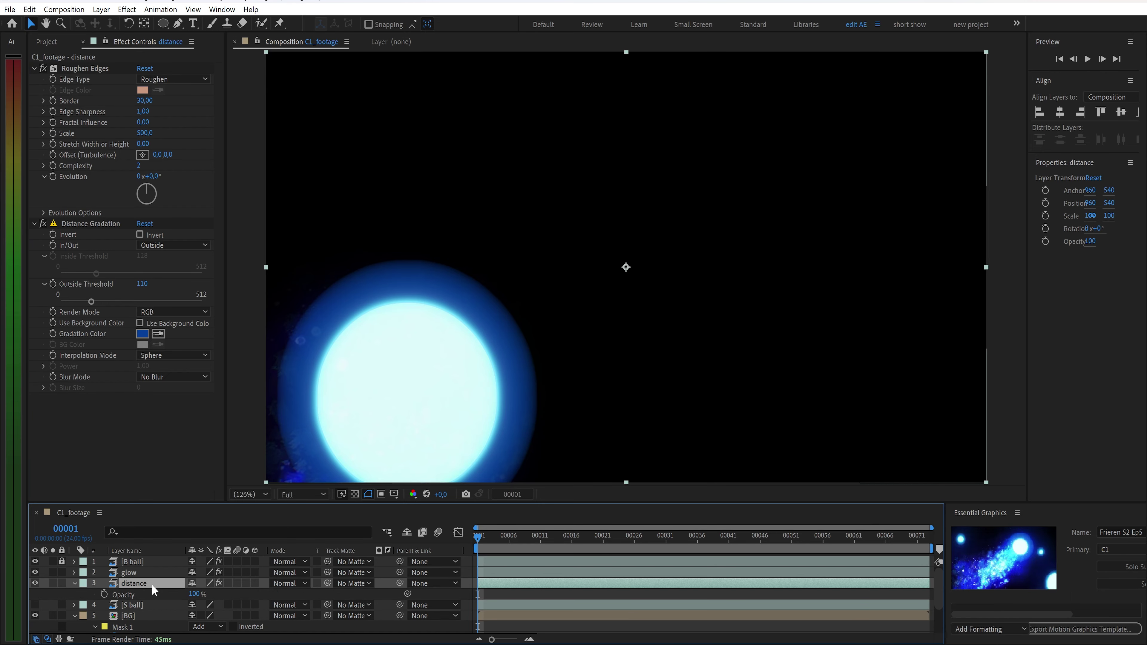
pyautogui.click(195, 595)
pyautogui.press('Return')
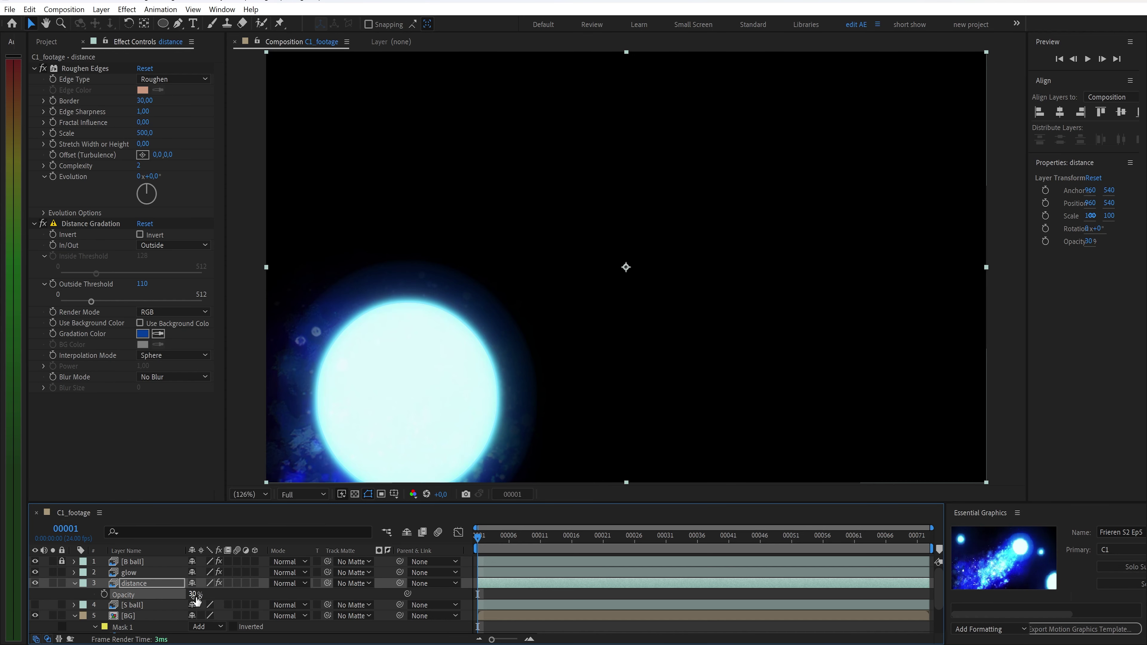
# Duplicate the distance layer and rename the upper copy "distance glow".
pyautogui.hotkey('ctrl', 'd')
pyautogui.rightClick(161, 584)
pyautogui.click(191, 548)
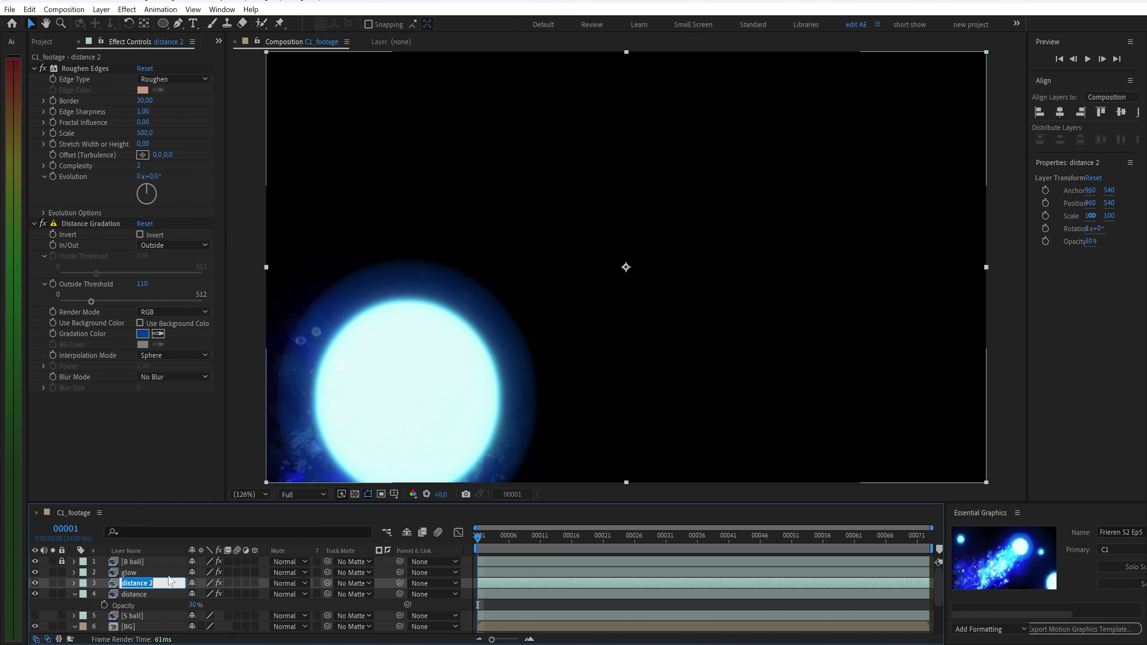
pyautogui.write('distance glow')
pyautogui.press('Return')
# Apply Deep Glow to the distance glow layer with Radius 1100 and Exposure 0.50.
pyautogui.hotkey('ctrl', 'space')
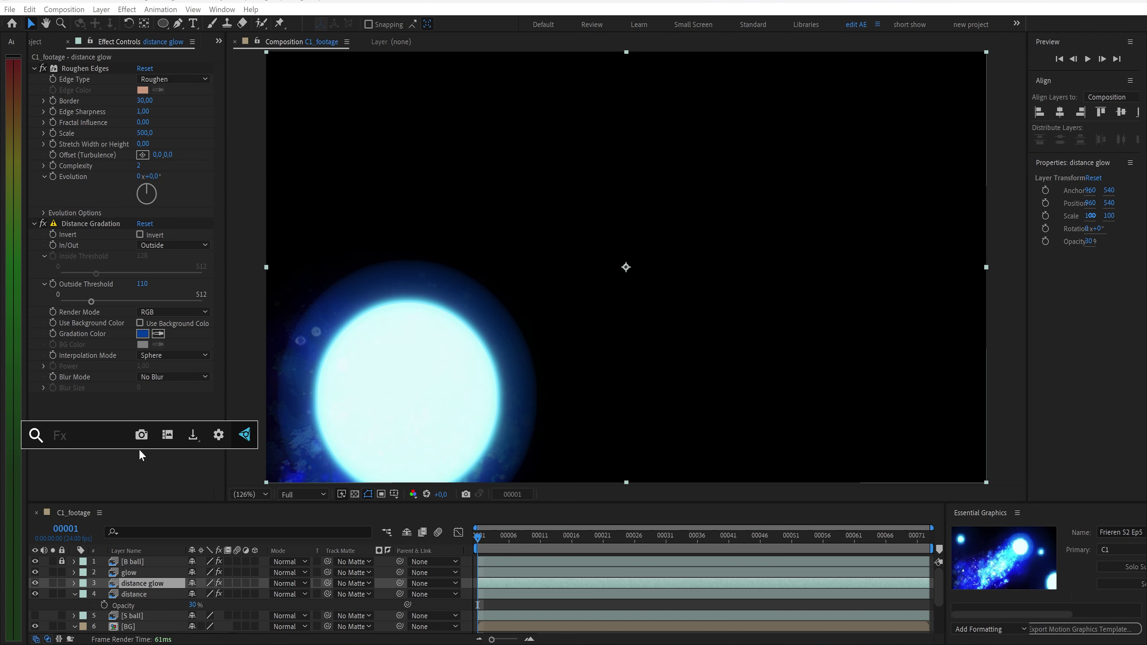
pyautogui.write('de')
pyautogui.press('Return')
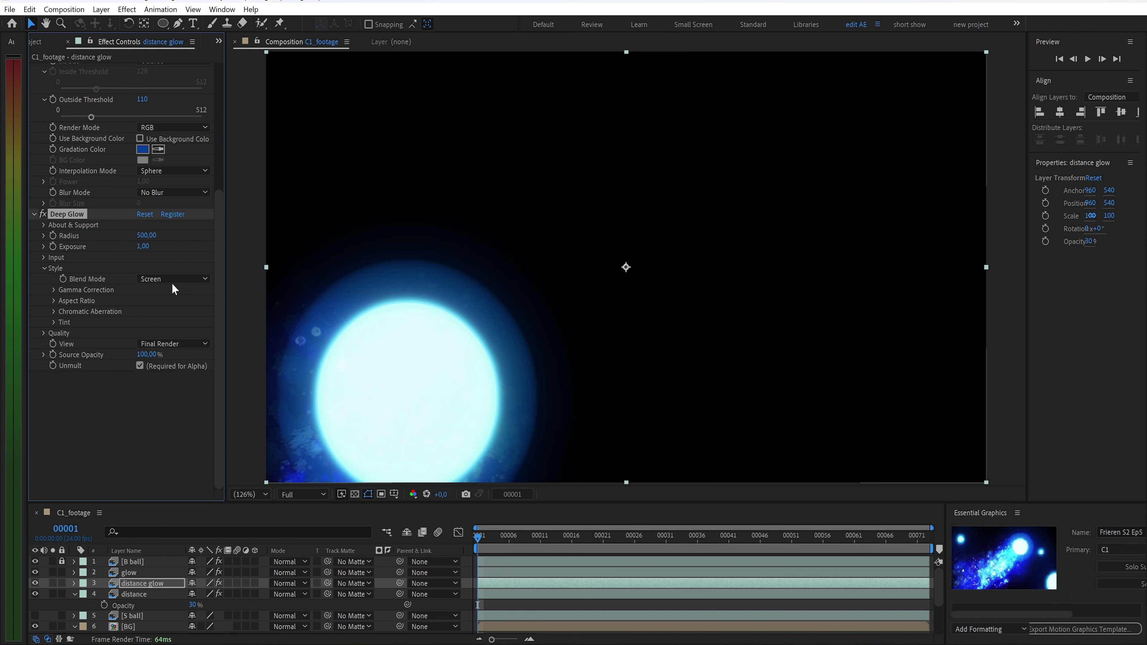
pyautogui.click(148, 235)
pyautogui.write('1100')
pyautogui.press('Return')
pyautogui.press('Return')
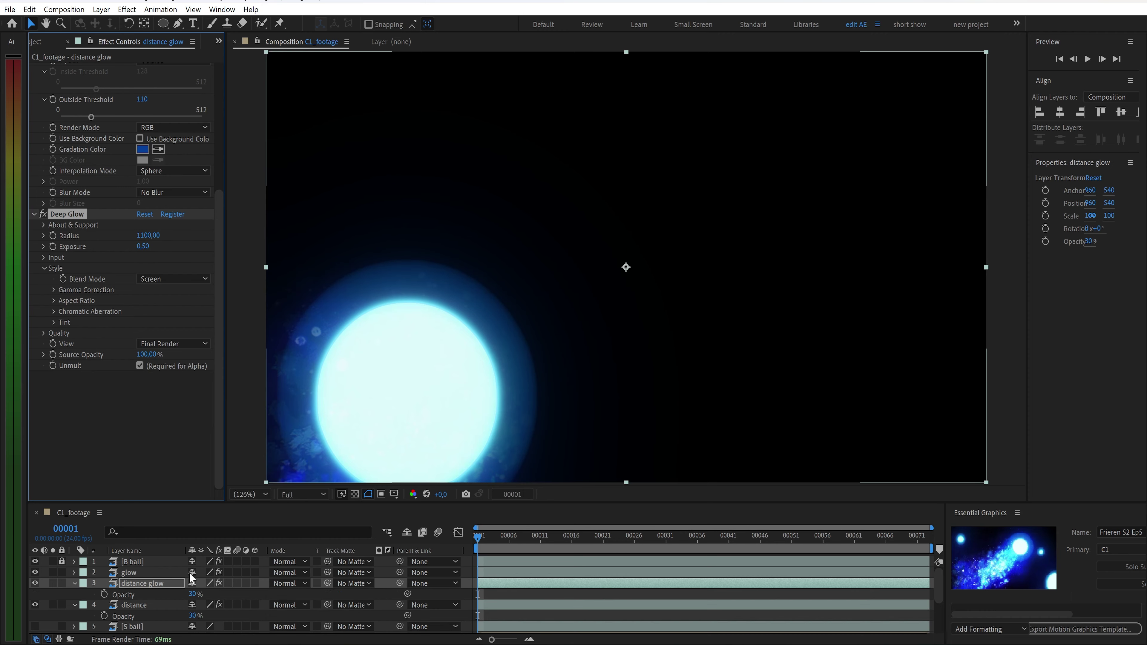
# Set the distance glow layer's Opacity to 50% and play a preview of the composition.
pyautogui.press('t')
pyautogui.click(195, 594)
pyautogui.write('50')
pyautogui.press('Return')
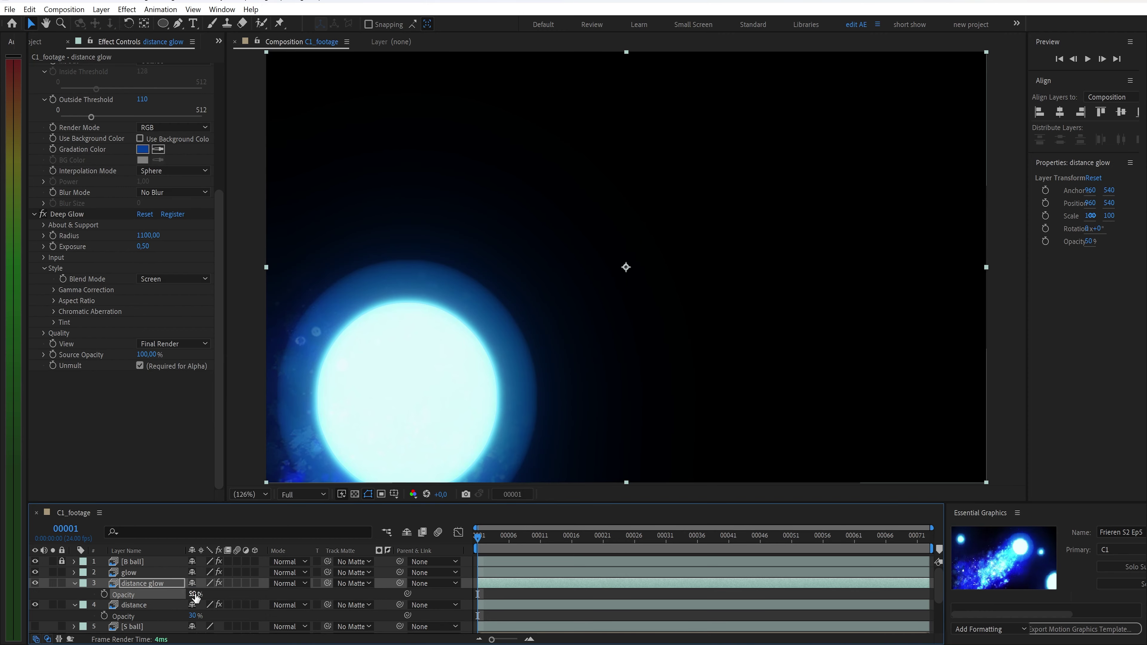
pyautogui.press('space')
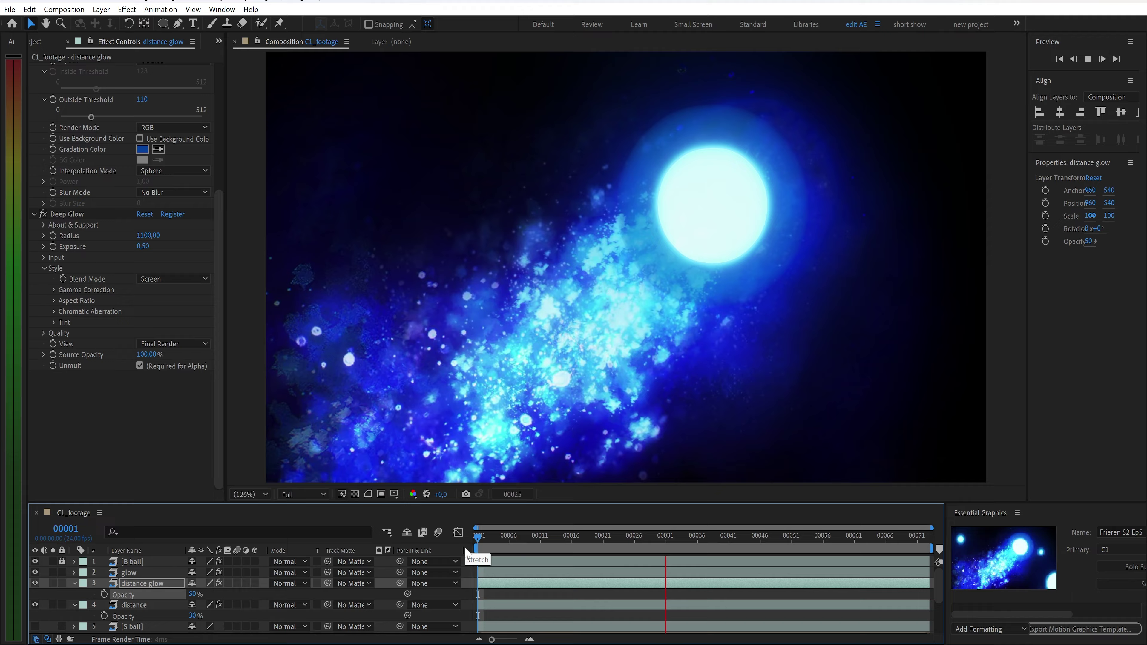
pyautogui.press('space')
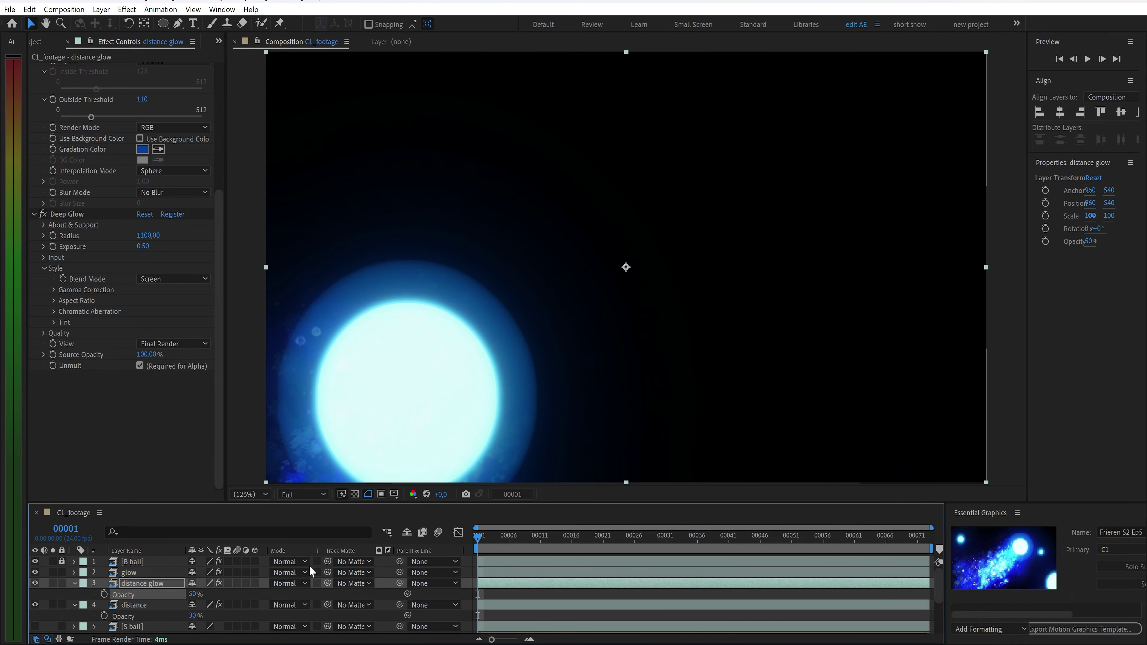
# Make the S ball layer visible and apply the Roughen Edges effect to it.
pyautogui.scroll(-3, 146, 580)
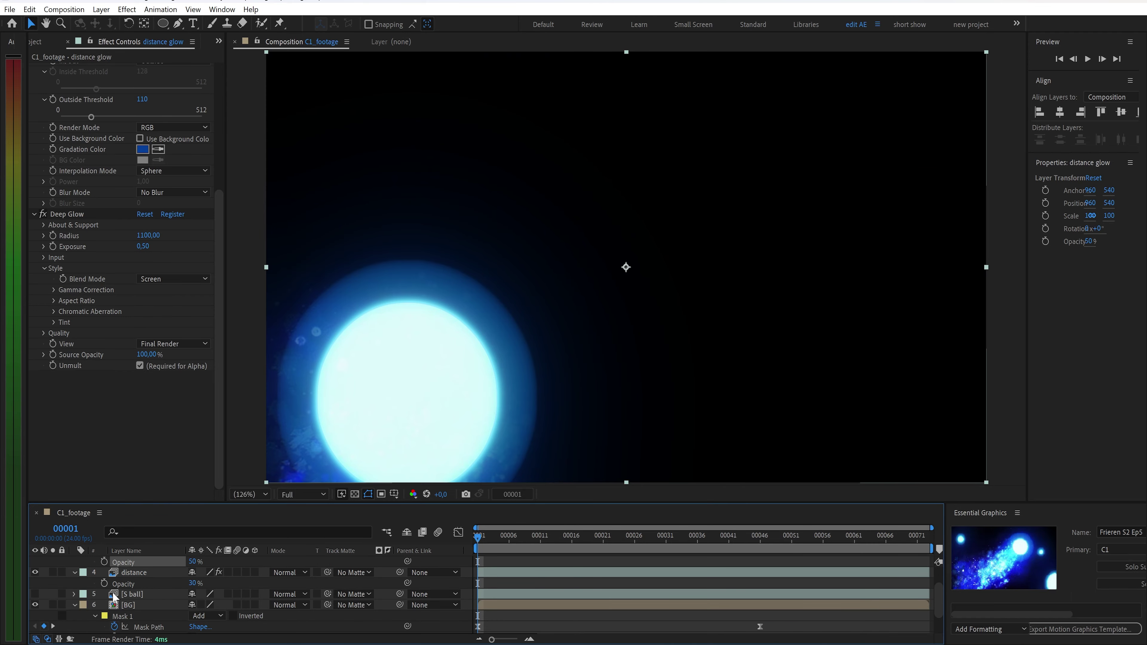
pyautogui.click(34, 594)
pyautogui.click(129, 594)
pyautogui.hotkey('ctrl', 'space')
pyautogui.write('r')
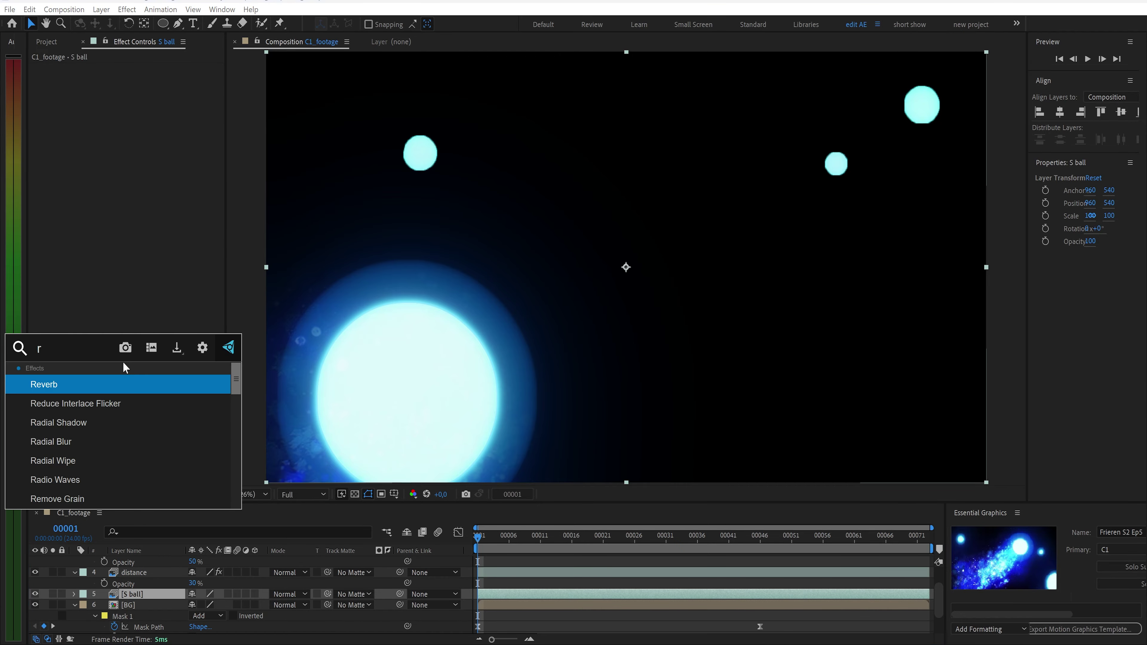
pyautogui.press('Return')
# Set the S ball layer's Roughen Edges to Border 30, Fractal Influence 0 and Scale 500.
pyautogui.click(143, 100)
pyautogui.write('30')
pyautogui.press('Return')
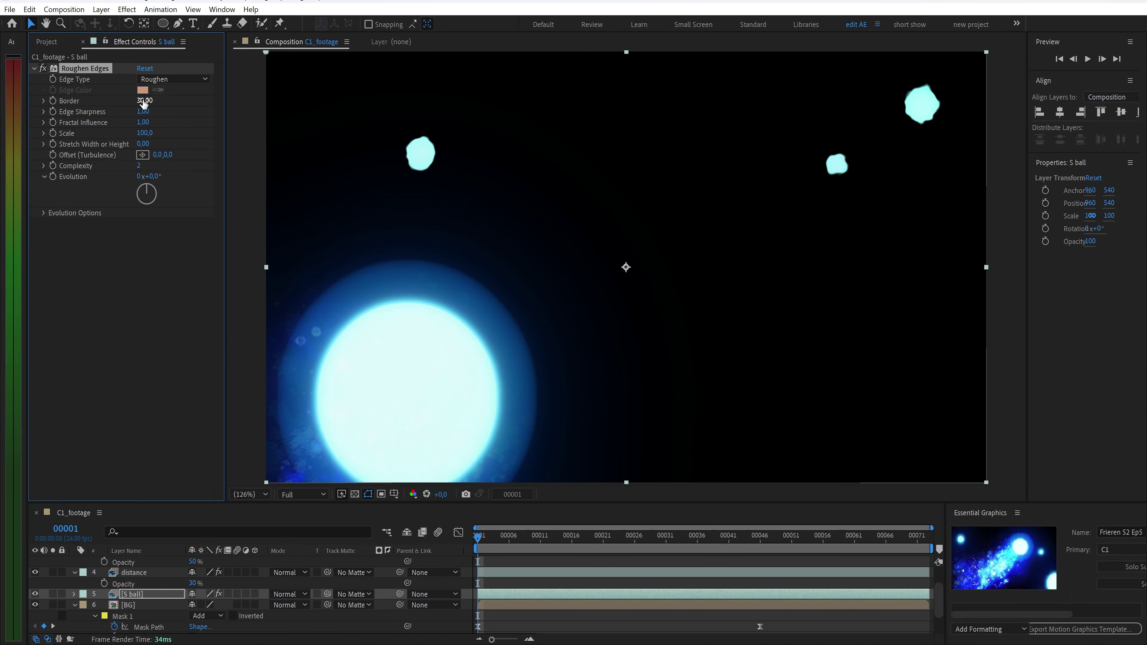
pyautogui.write('0')
pyautogui.press('Return')
pyautogui.write('500')
pyautogui.press('Return')
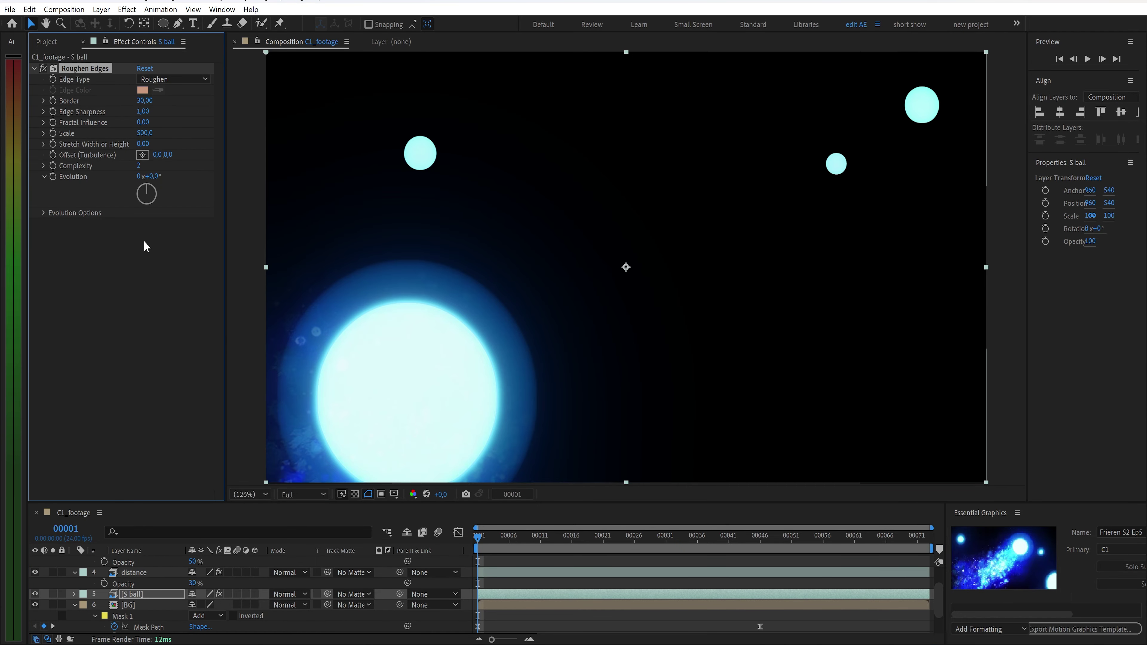
# Duplicate the S ball layer, lock the upper copy and rename the lower one "glow".
pyautogui.hotkey('ctrl', 'd')
pyautogui.click(62, 594)
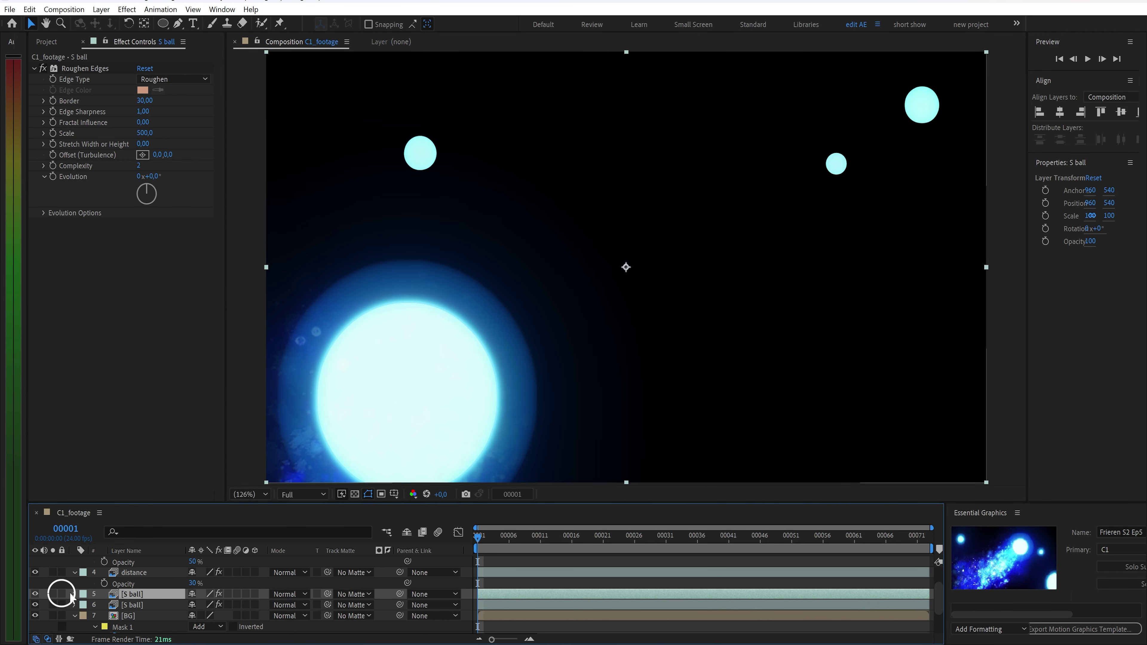
pyautogui.rightClick(131, 605)
pyautogui.click(149, 570)
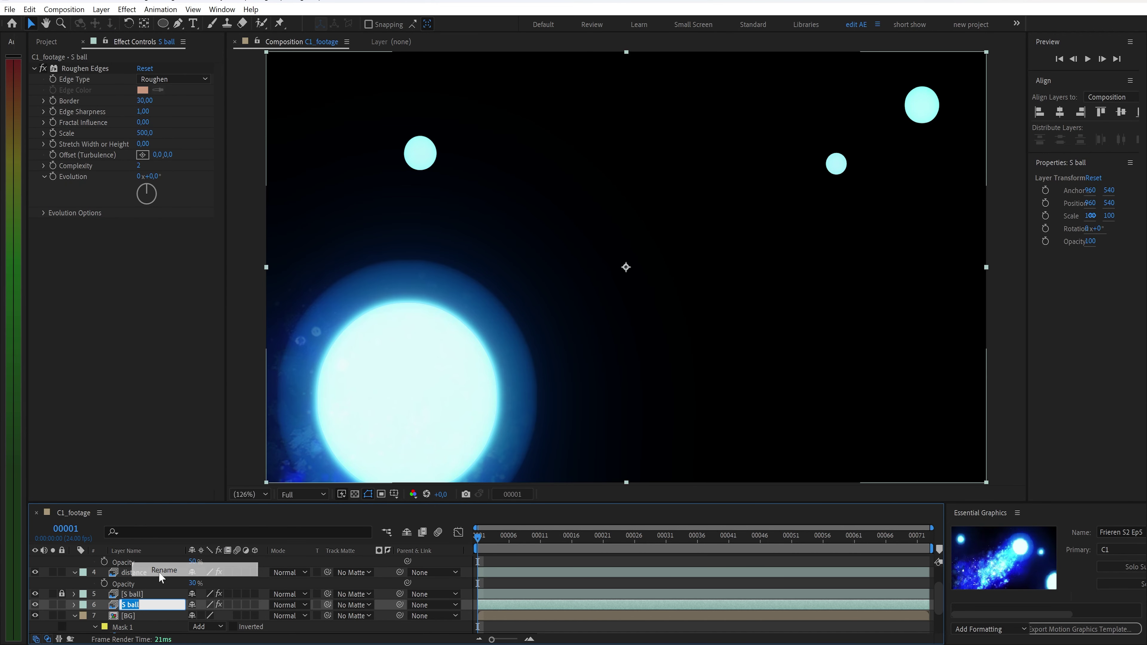
pyautogui.write('gl')
pyautogui.press('Return')
# Copy the Glow and Deep Glow effects from the B ball's glow layer onto the S ball's glow layer.
pyautogui.scroll(3, 136, 588)
pyautogui.click(136, 572)
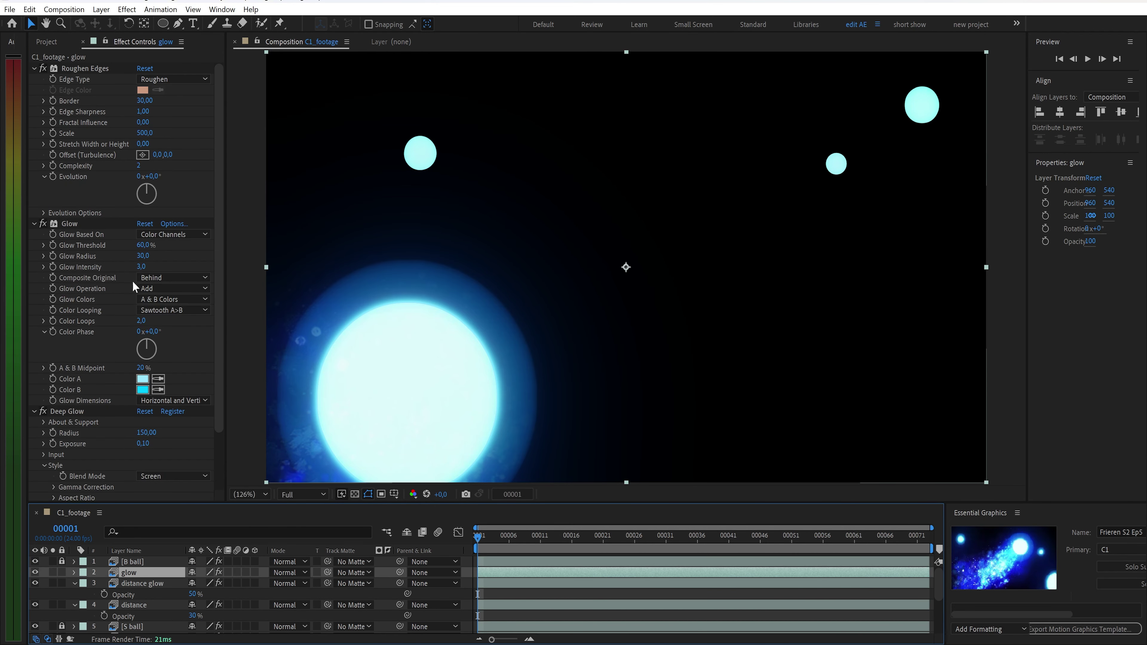
pyautogui.click(76, 227)
pyautogui.keyDown('ctrl'); pyautogui.click(74, 411); pyautogui.keyUp('ctrl')
pyautogui.hotkey('ctrl', 'c')
pyautogui.scroll(-3, 135, 570)
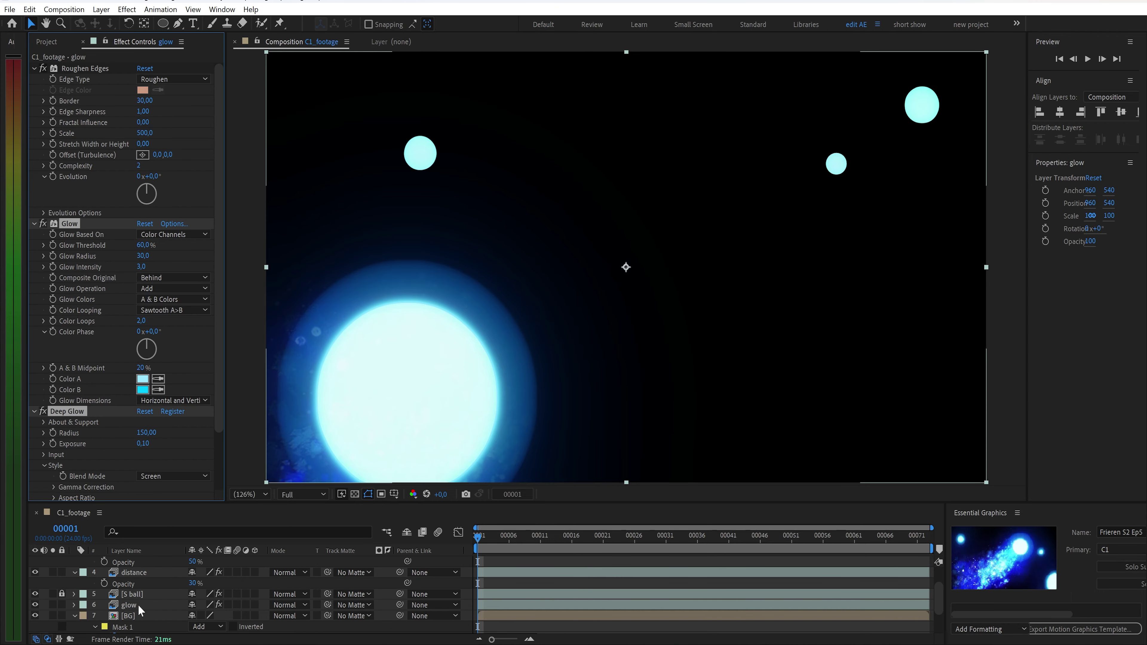
pyautogui.click(136, 605)
pyautogui.hotkey('ctrl', 'v')
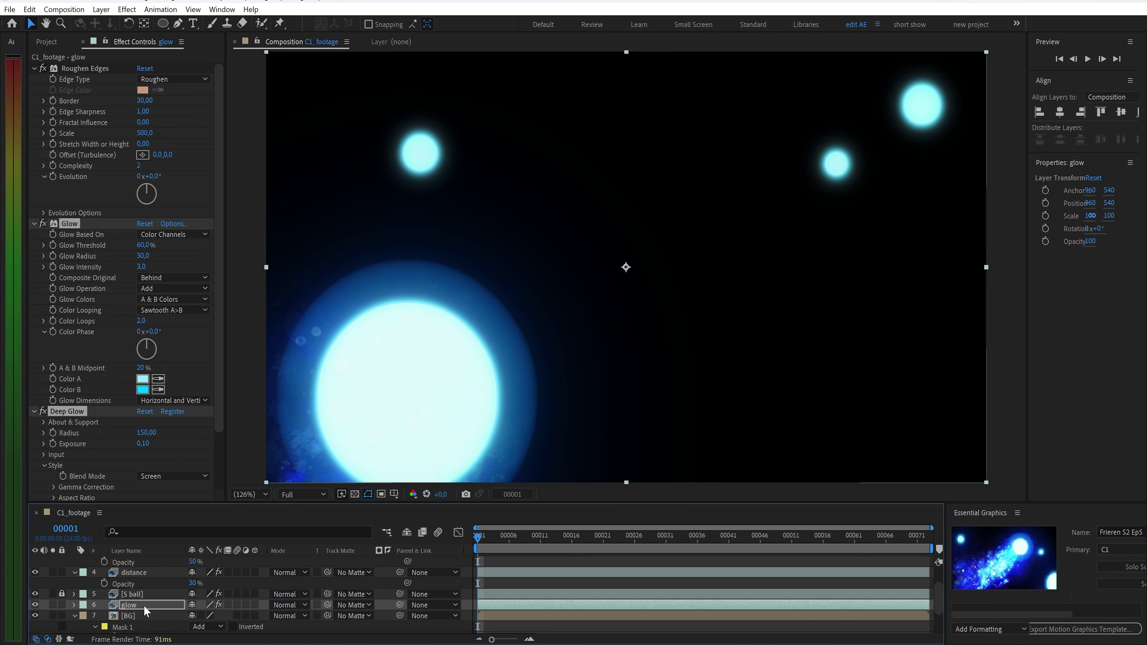
# Duplicate the S ball's glow layer, rename the copy "distance" and place it below the glow layer.
pyautogui.hotkey('ctrl', 'd')
pyautogui.rightClick(149, 605)
pyautogui.click(177, 569)
pyautogui.write('dista')
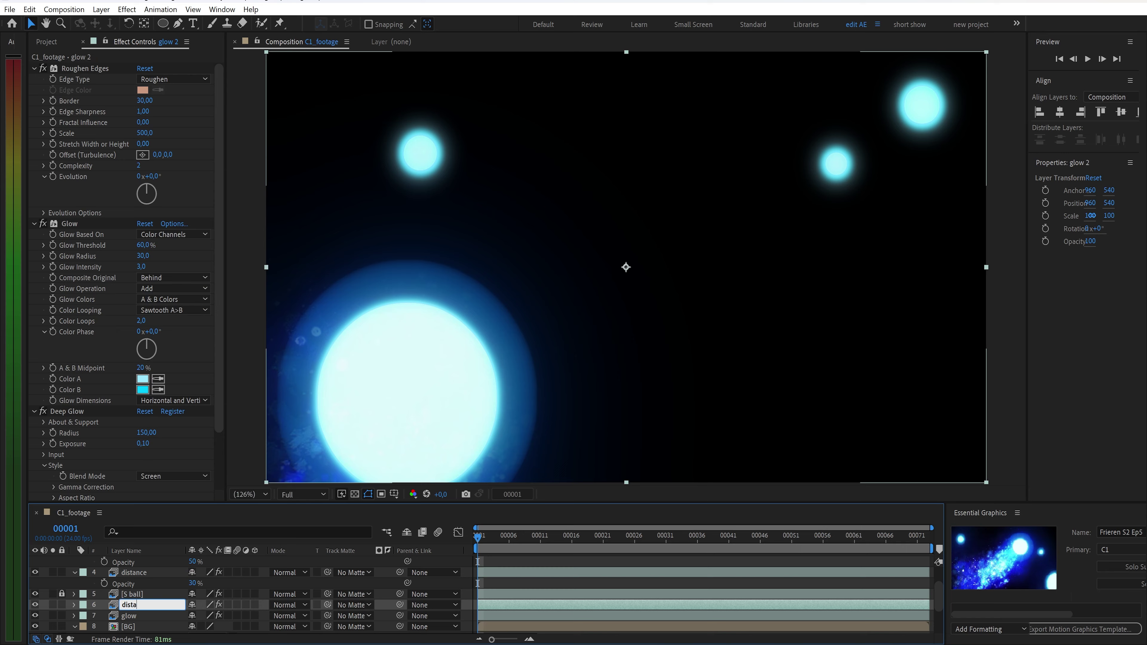
pyautogui.write('nce')
pyautogui.press('Return')
pyautogui.moveTo(149, 604); pyautogui.dragTo(149, 621)
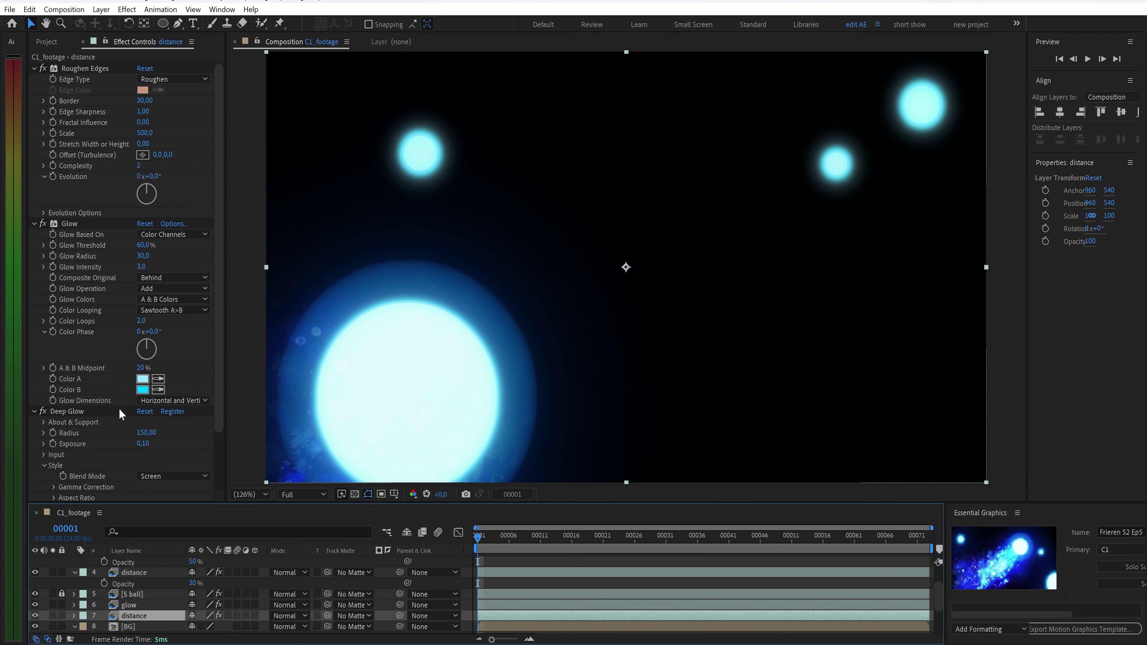
# Remove Glow and Deep Glow from the S ball's distance layer and apply Distance Gradation instead.
pyautogui.click(71, 412)
pyautogui.keyDown('ctrl'); pyautogui.click(69, 224); pyautogui.keyUp('ctrl')
pyautogui.press('Delete')
pyautogui.hotkey('ctrl', 'space')
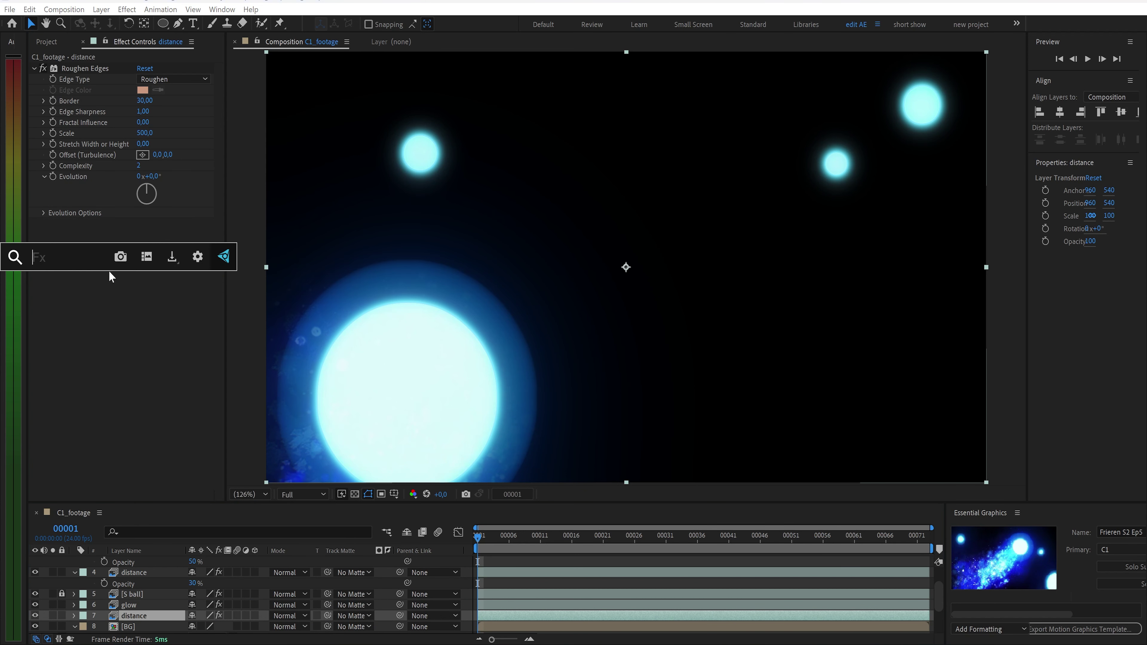
pyautogui.write('dis')
pyautogui.press('Return')
# Set Distance Gradation to Outside with Outside Threshold 50, a dark blue Gradation Color and Sphere interpolation.
pyautogui.click(172, 245)
pyautogui.click(154, 271)
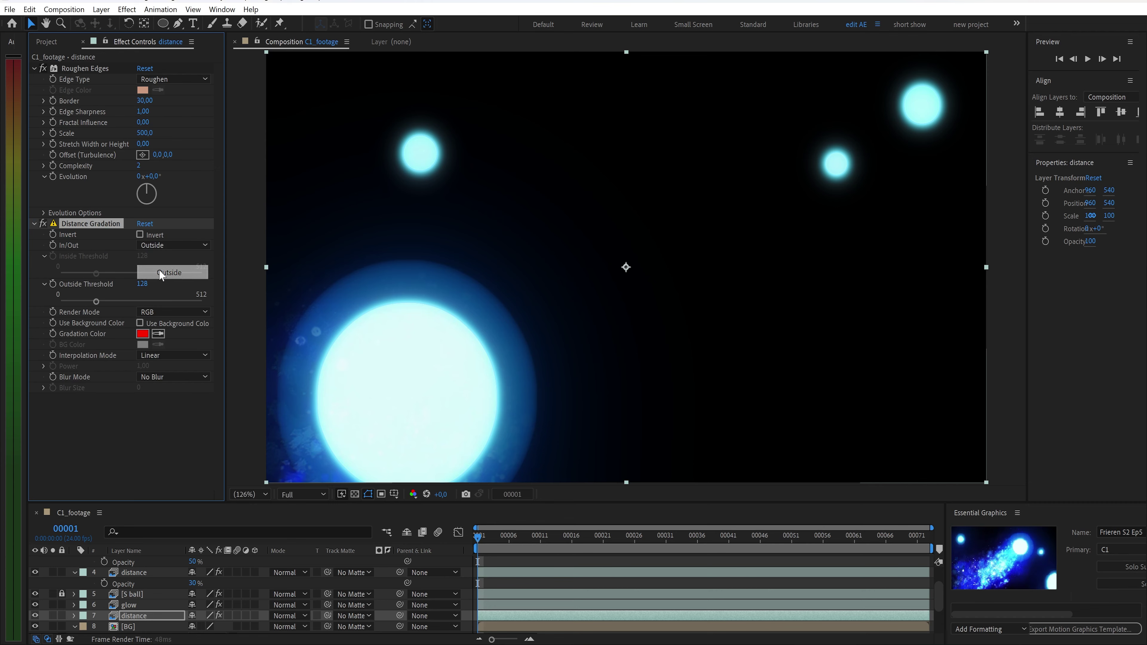
pyautogui.click(143, 334)
pyautogui.press('Return')
pyautogui.click(156, 355)
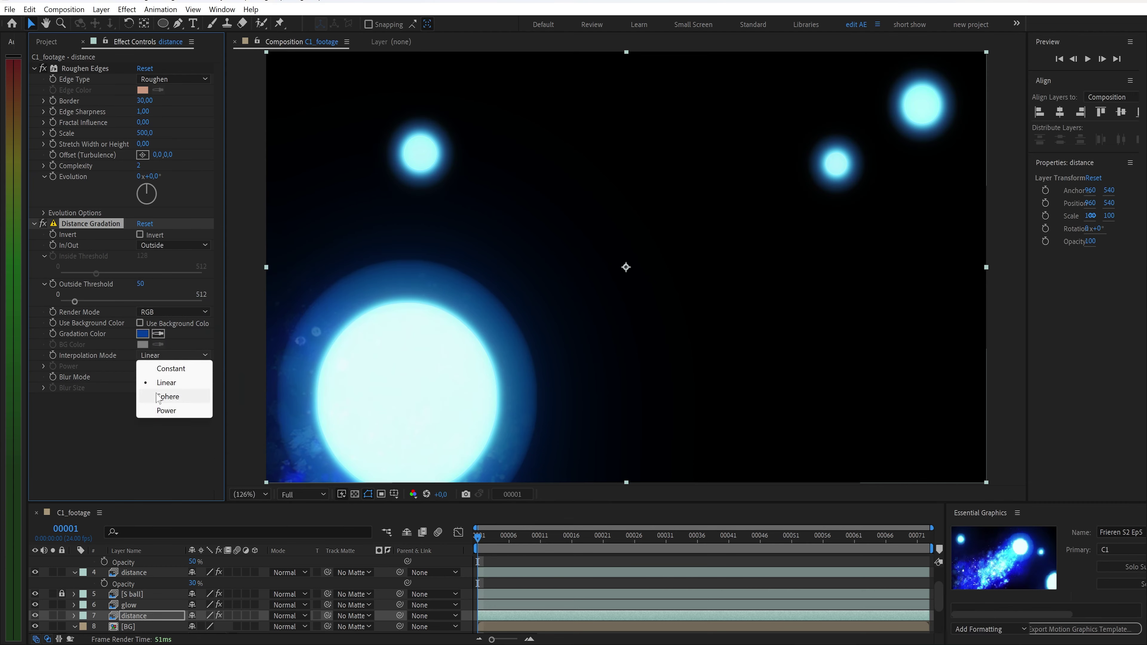
pyautogui.click(158, 397)
# Set the Opacity of the S ball's distance layer to 30%.
pyautogui.click(154, 615)
pyautogui.write('t3')
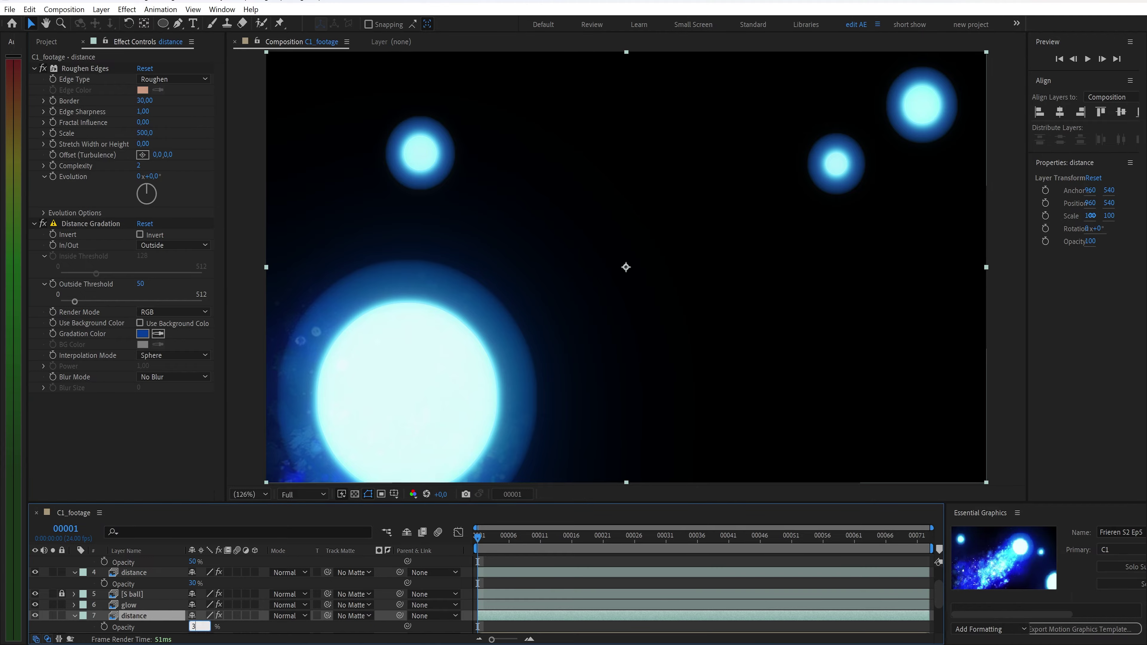
pyautogui.write('0')
pyautogui.press('Return')
# Duplicate the S ball's distance layer and apply Deep Glow with Radius 1500 to the upper copy.
pyautogui.hotkey('ctrl', 'd')
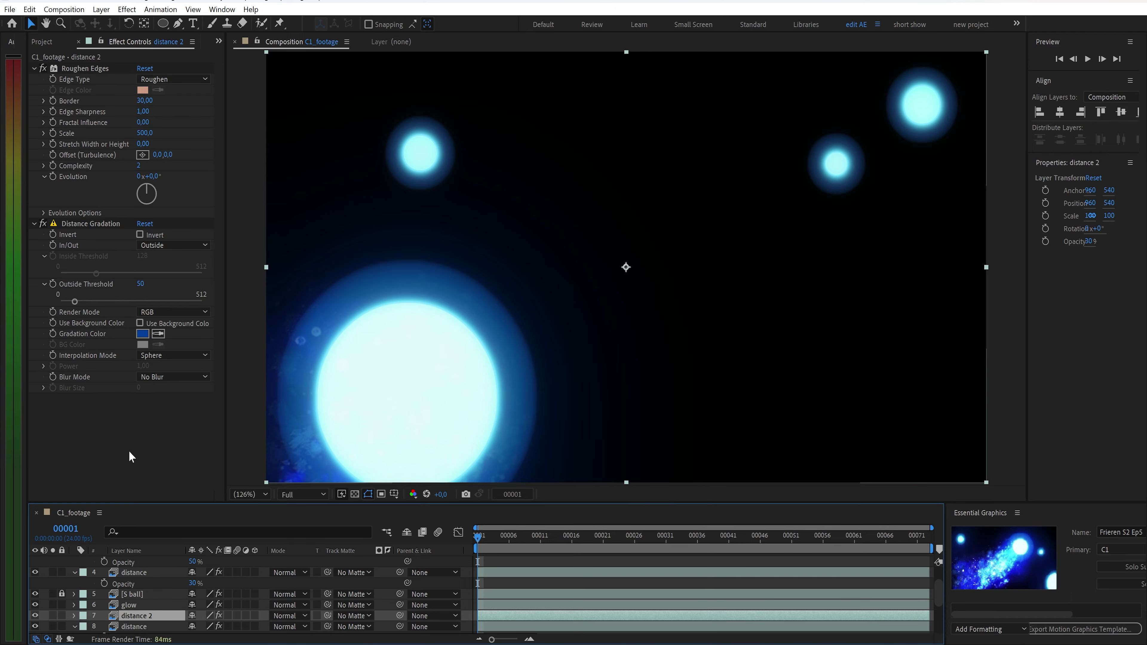
pyautogui.hotkey('ctrl', 'space')
pyautogui.write('d')
pyautogui.press('Return')
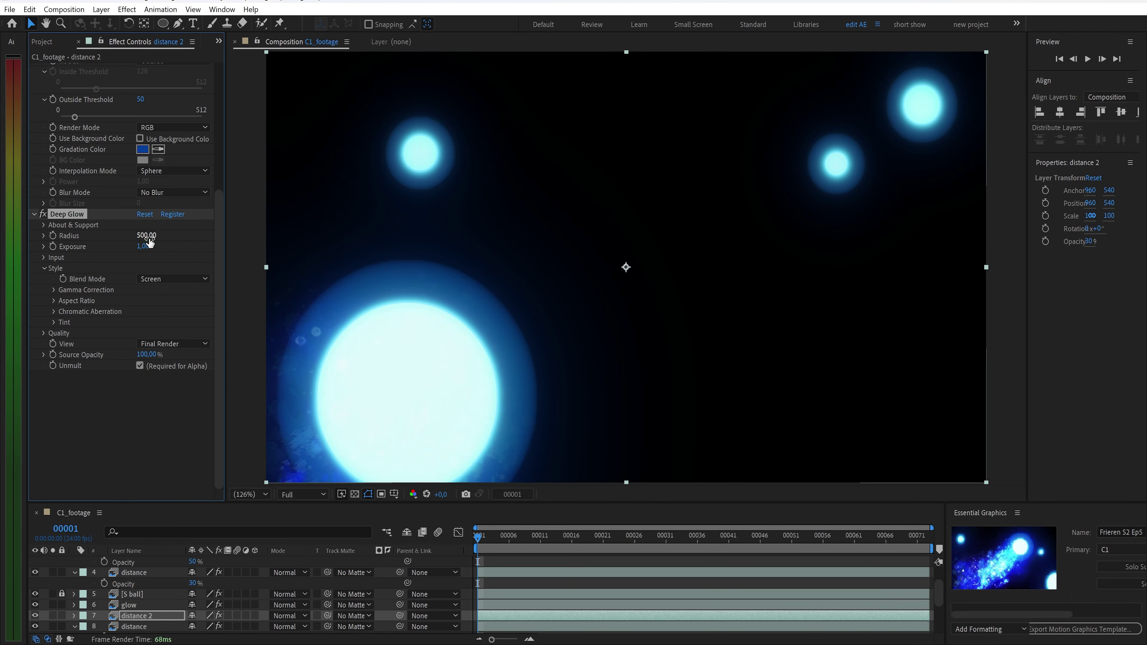
pyautogui.click(148, 239)
pyautogui.write('1_foot')
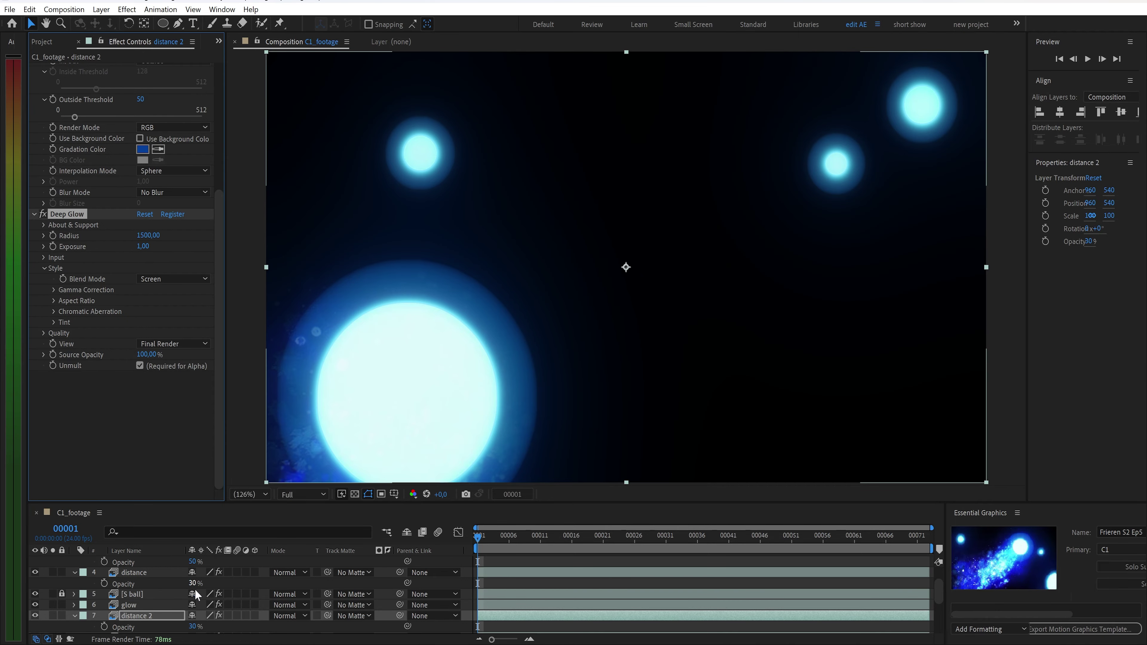
# Set the duplicated distance layer's Opacity to 50% and its blending mode to Screen.
pyautogui.click(193, 626)
pyautogui.press('Return')
pyautogui.click(290, 616)
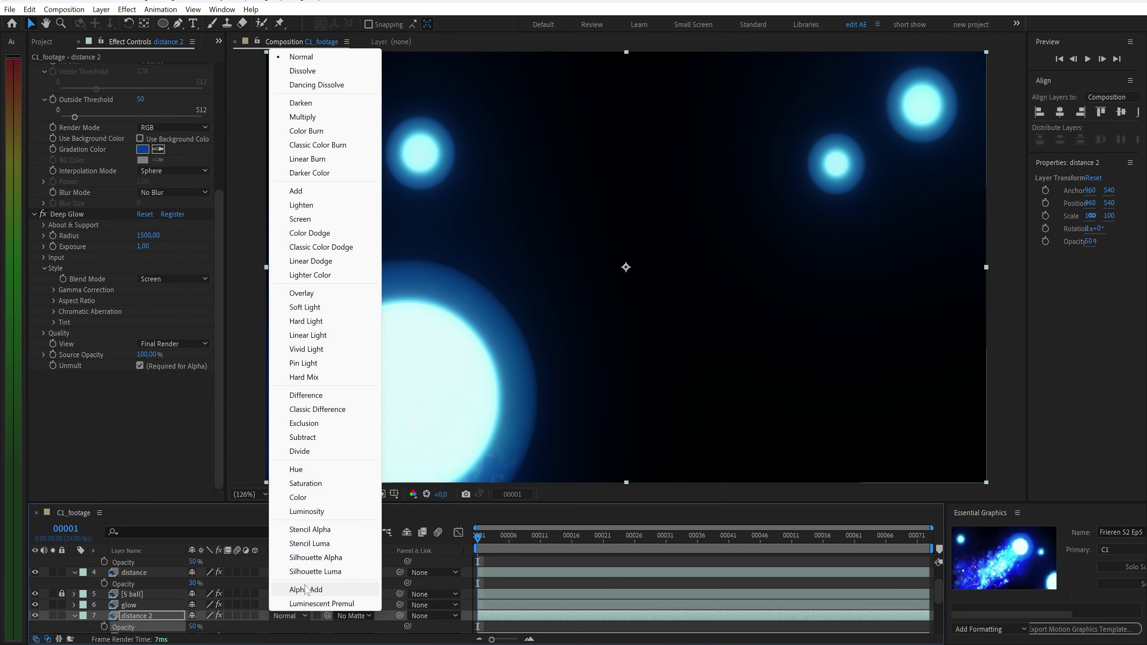
pyautogui.click(304, 222)
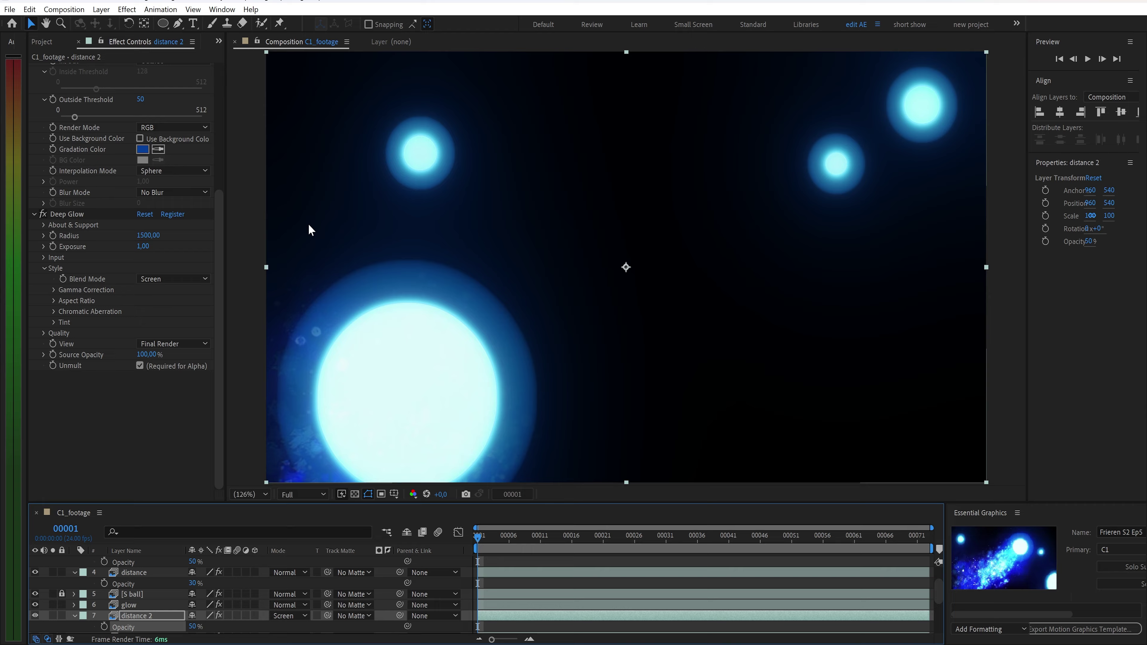
# Set the S ball's distance layer and the B ball's distance glow and distance layers to Screen, and preview the composition.
pyautogui.scroll(-2, 284, 602)
pyautogui.click(285, 604)
pyautogui.click(324, 208)
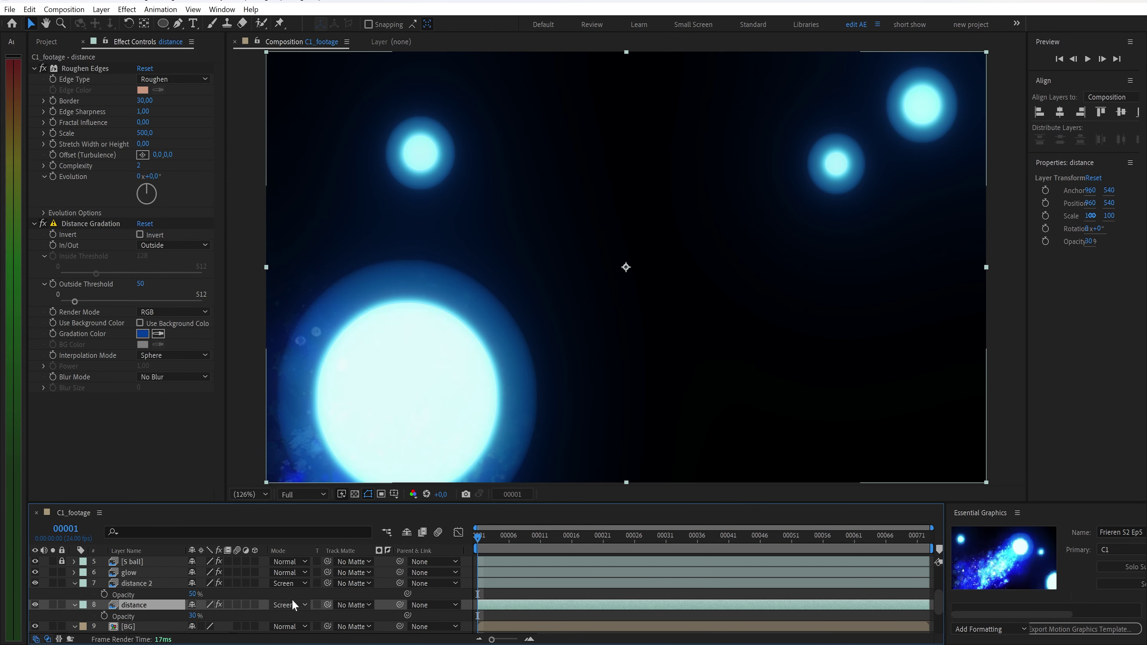
pyautogui.scroll(3, 289, 605)
pyautogui.click(289, 583)
pyautogui.click(300, 186)
pyautogui.click(289, 606)
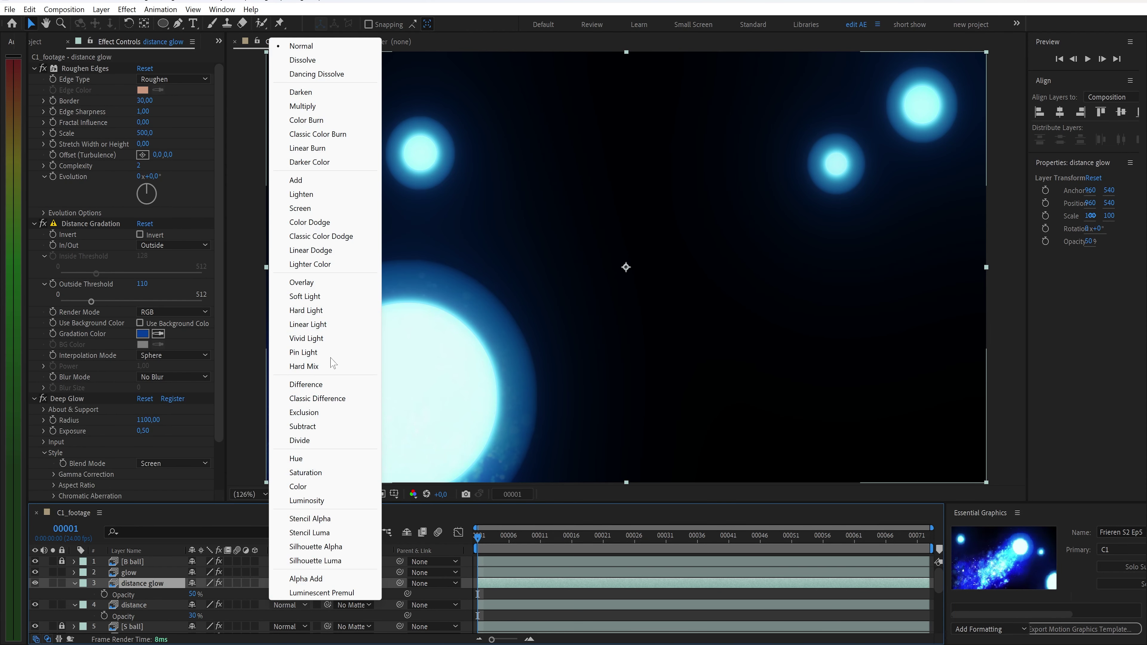
pyautogui.click(300, 207)
pyautogui.press('space')
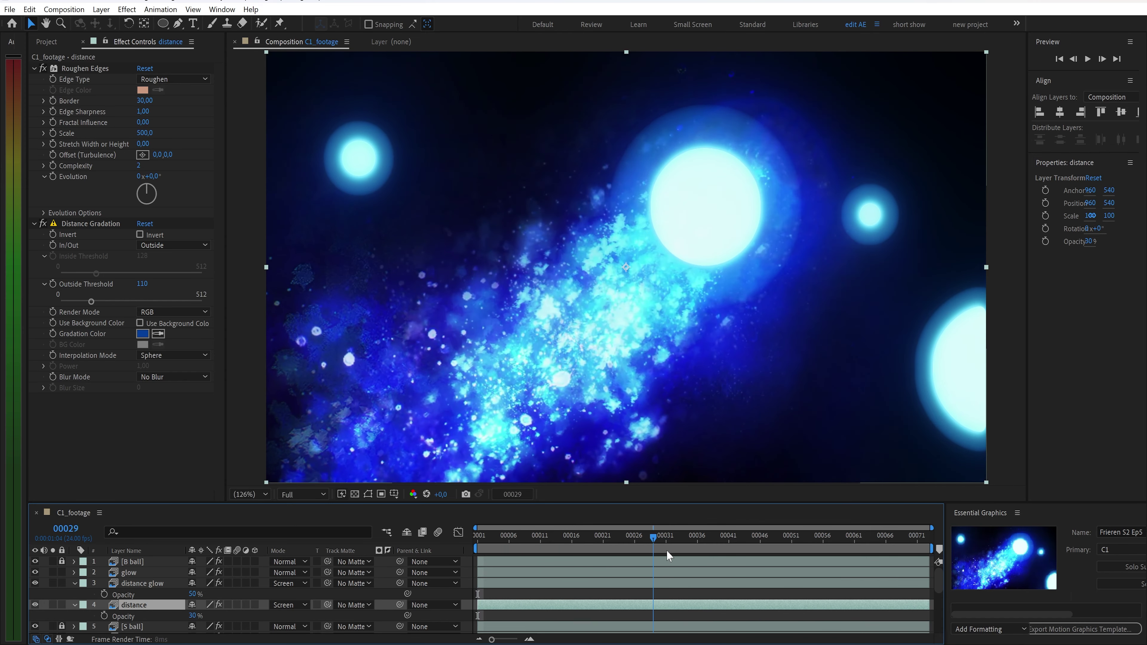
pyautogui.press('space')
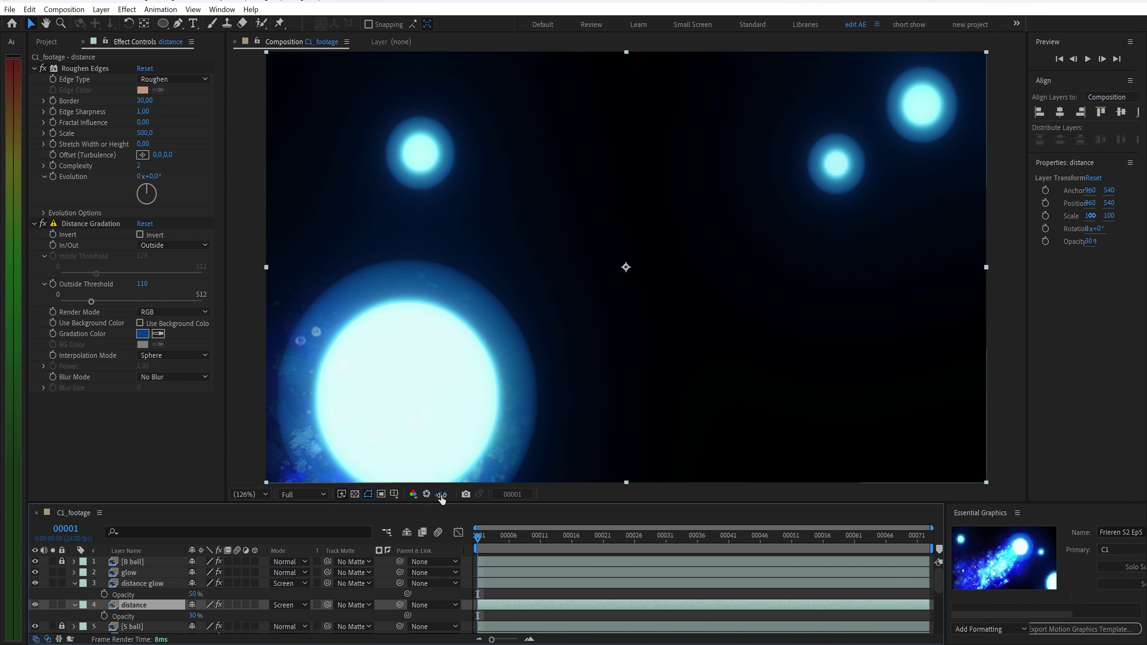
# Add transition as the top layer, starting at frame 46, and move its last Time Remap keyframe to frame 73.
pyautogui.click(49, 41)
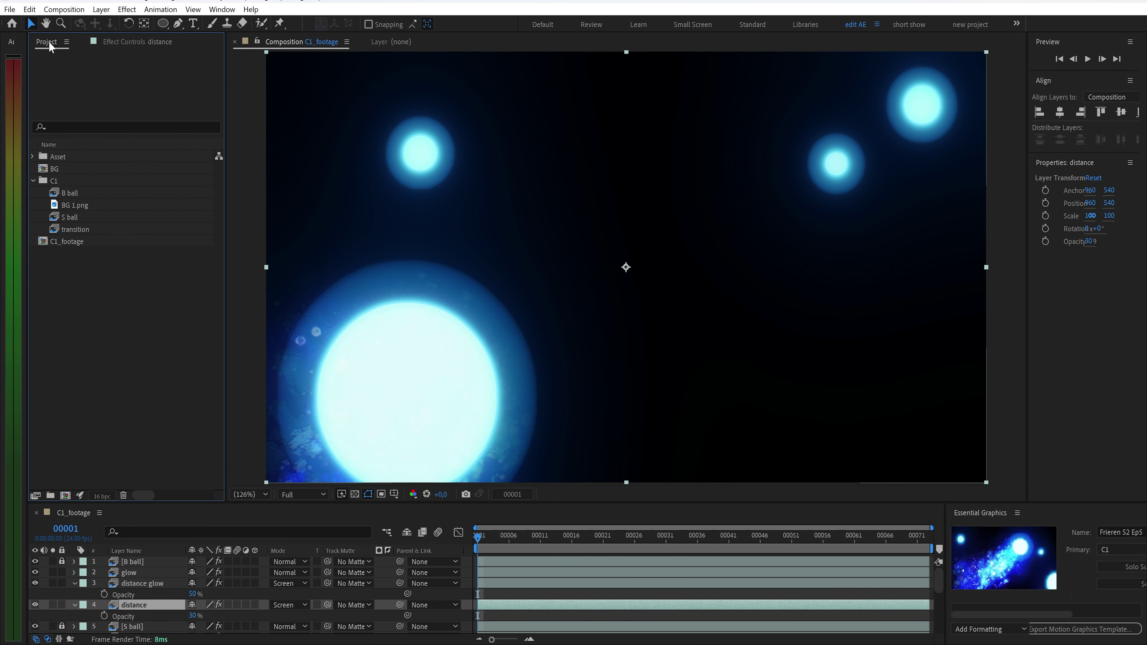
pyautogui.click(81, 229)
pyautogui.moveTo(81, 229); pyautogui.dragTo(176, 561)
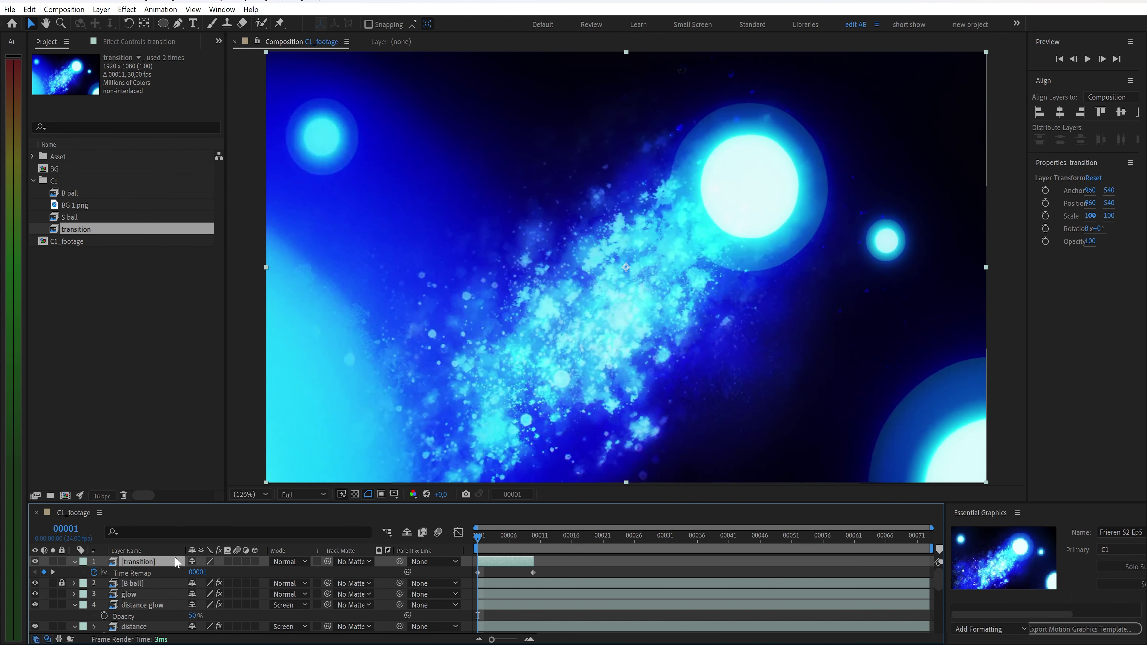
pyautogui.moveTo(493, 565); pyautogui.dragTo(933, 568)
pyautogui.moveTo(816, 573); pyautogui.dragTo(930, 573)
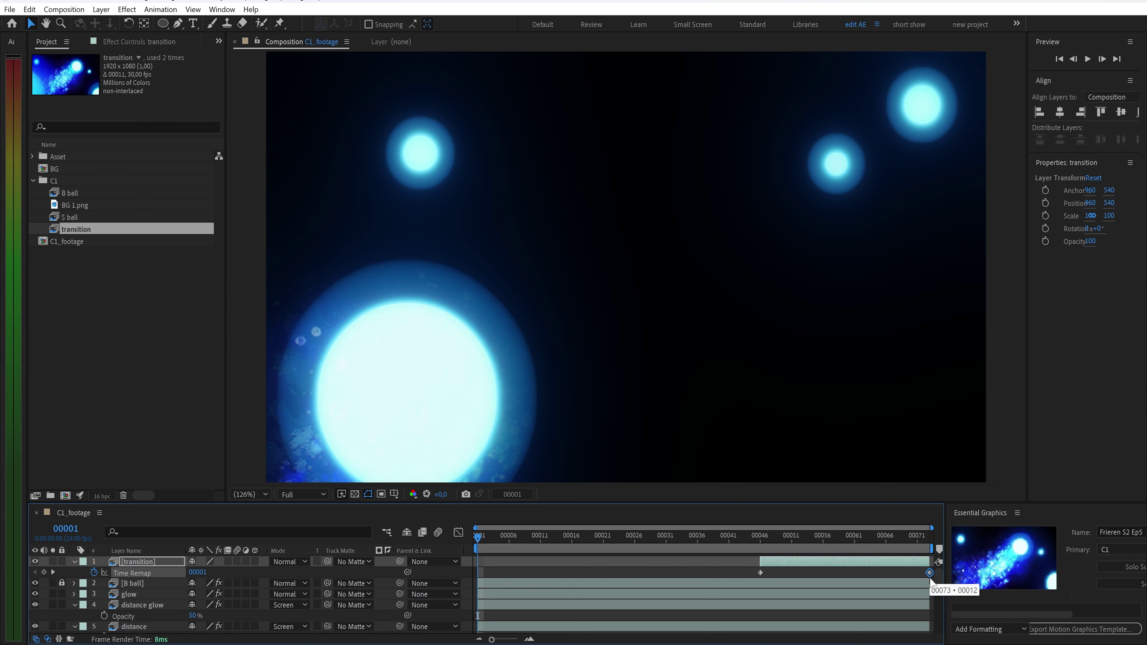
# Add an adjustment layer above all layers and apply Brightness & Contrast to it.
pyautogui.rightClick(74, 573)
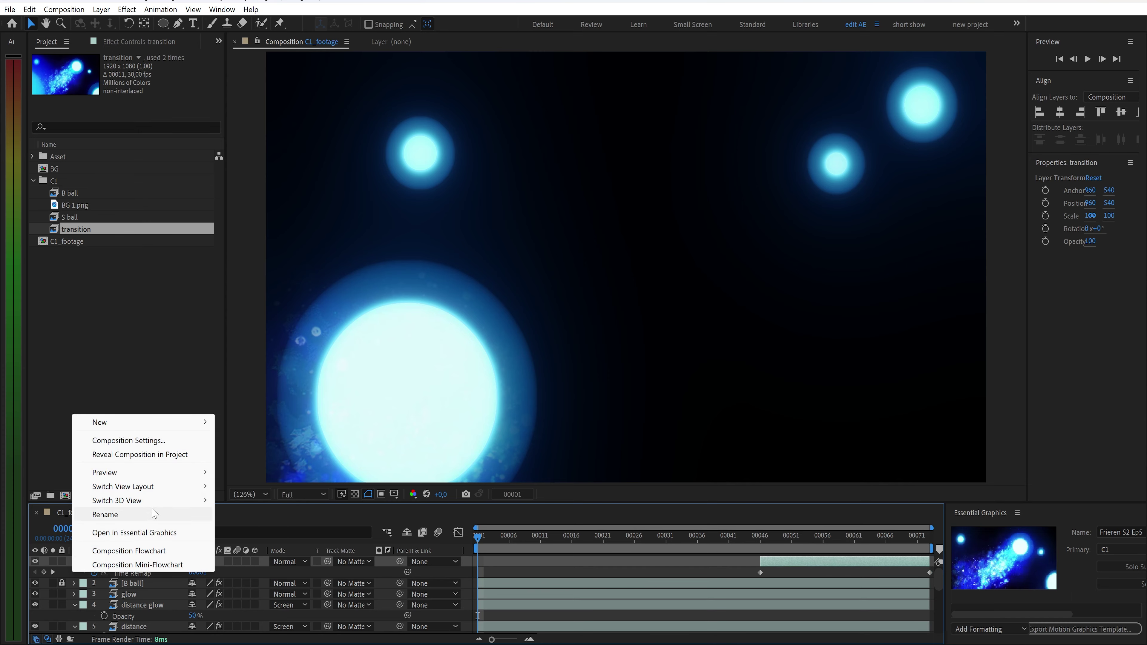
pyautogui.moveTo(190, 422)
pyautogui.click(262, 524)
pyautogui.hotkey('ctrl', 'space')
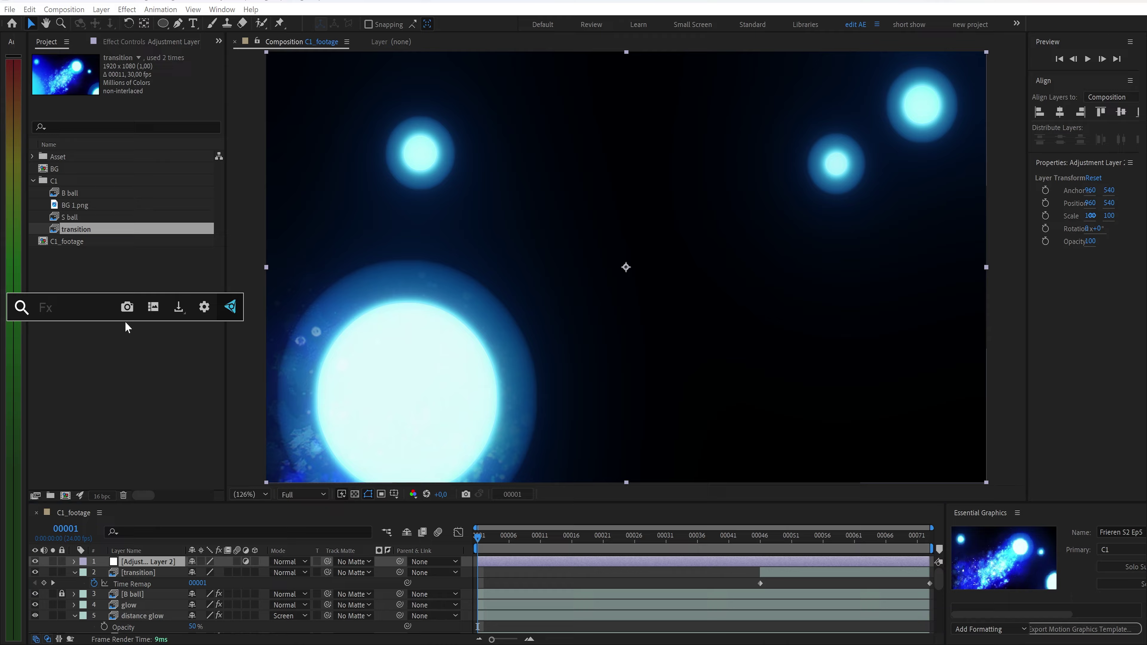
pyautogui.write('bri')
pyautogui.press('Return')
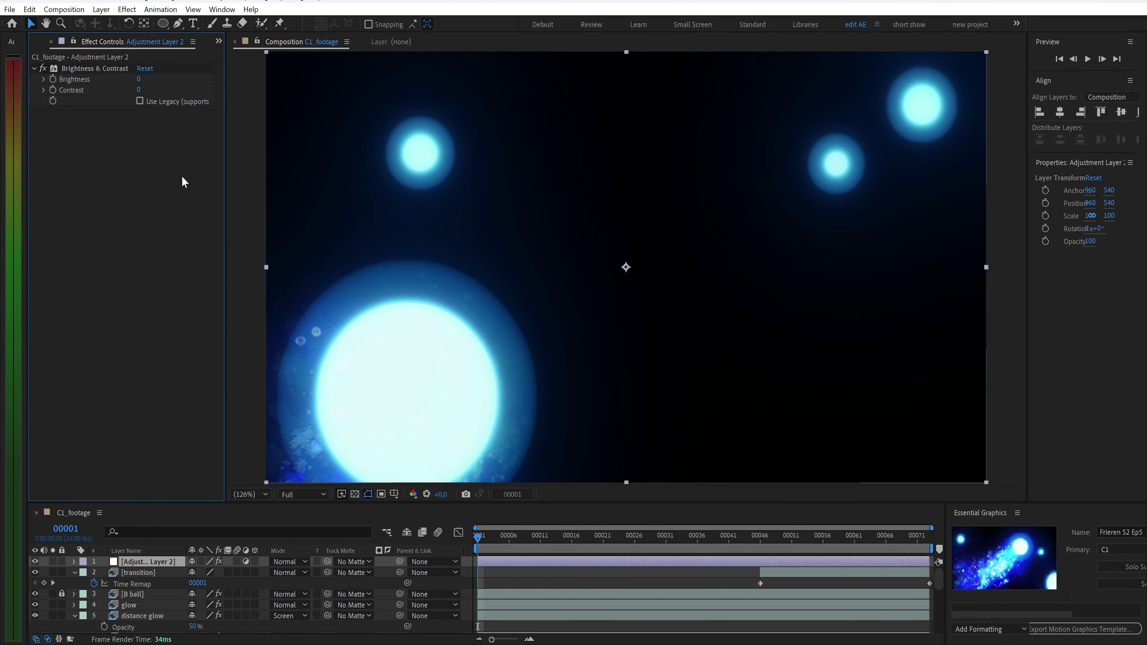
# Set the adjustment layer's Brightness to 20 and Contrast to 20.
pyautogui.click(141, 80)
pyautogui.write('20')
pyautogui.click(140, 90)
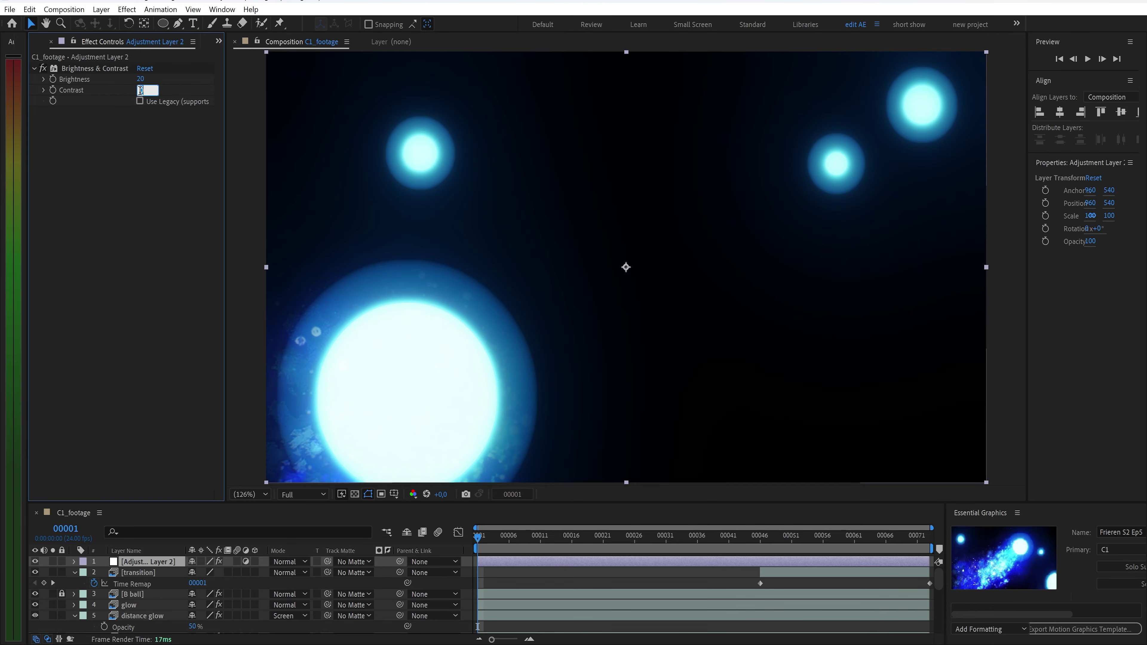
pyautogui.write('20')
pyautogui.press('Return')
# Create a 1920x1080, 30 fps, 90-frame composition named C1_final, place C1_footage in it and play a preview.
pyautogui.hotkey('ctrl', 'k')
pyautogui.write('C1_fi')
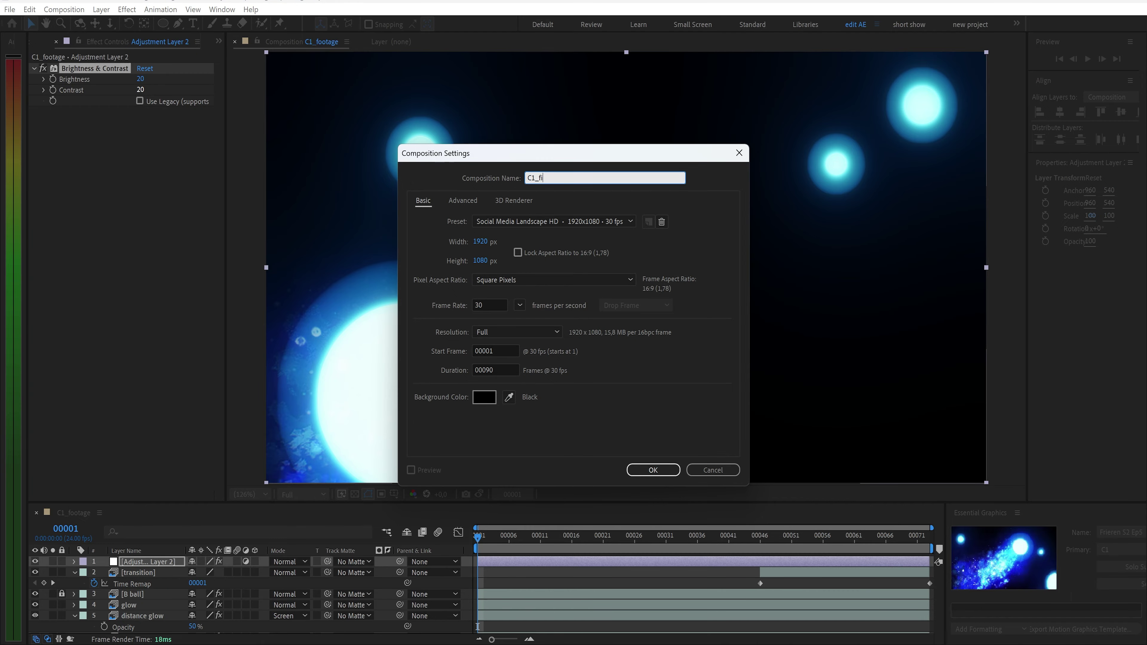
pyautogui.write('nal')
pyautogui.press('Return')
pyautogui.click(37, 39)
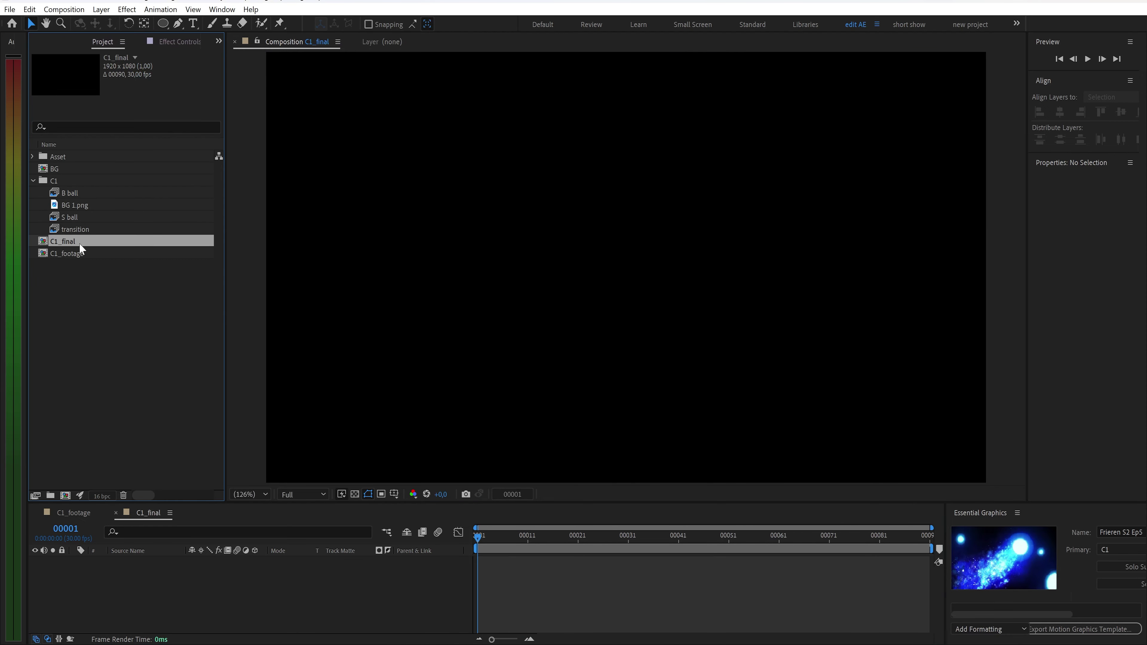
pyautogui.moveTo(77, 252); pyautogui.dragTo(158, 582)
pyautogui.press('space')
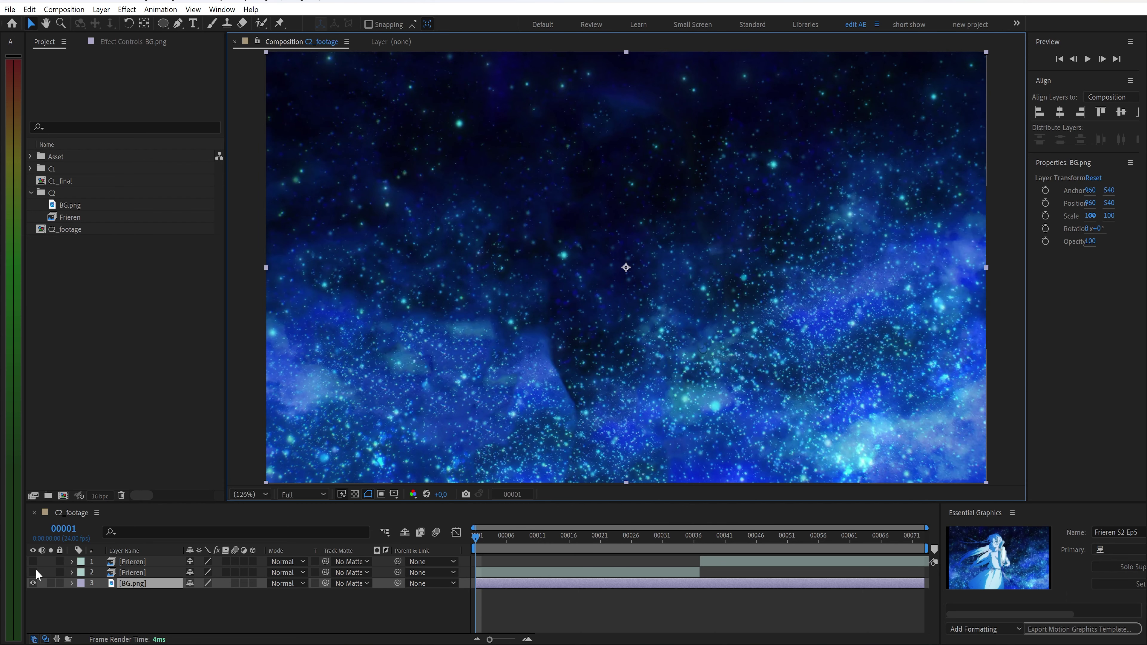
# Make both Frieren layers above the starry background visible in the C2_footage composition.
pyautogui.moveTo(35, 570); pyautogui.dragTo(32, 564)
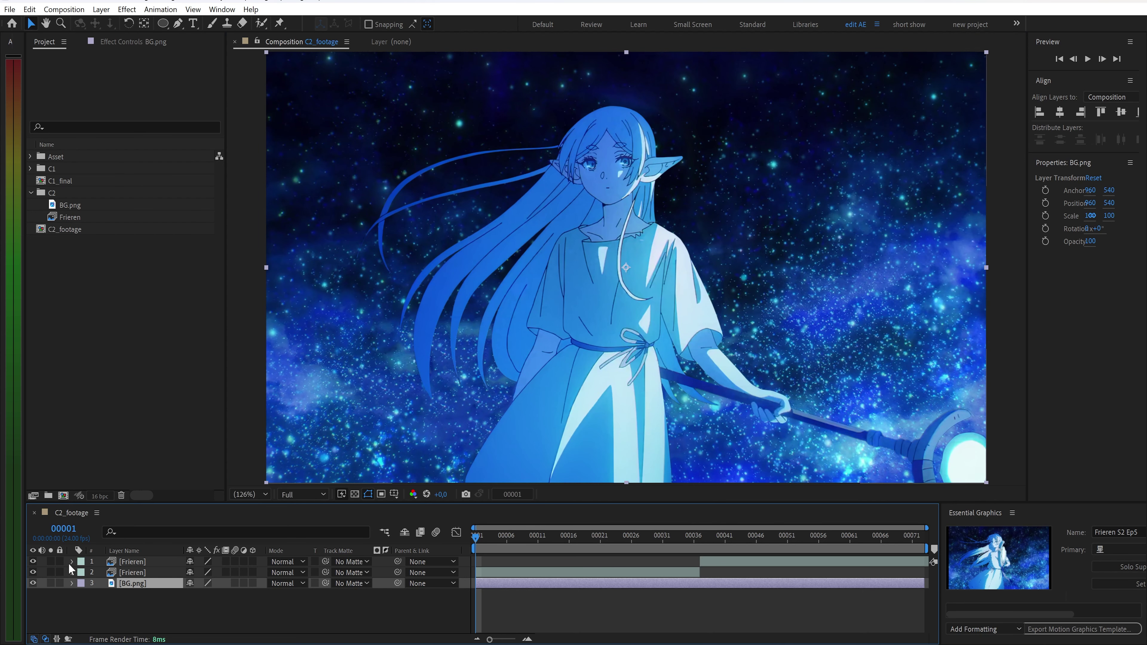
# Create a new 1920x1080, 24 fps, 72-frame composition named particular.
pyautogui.moveTo(488, 537); pyautogui.dragTo(467, 557)
pyautogui.hotkey('ctrl', 'n')
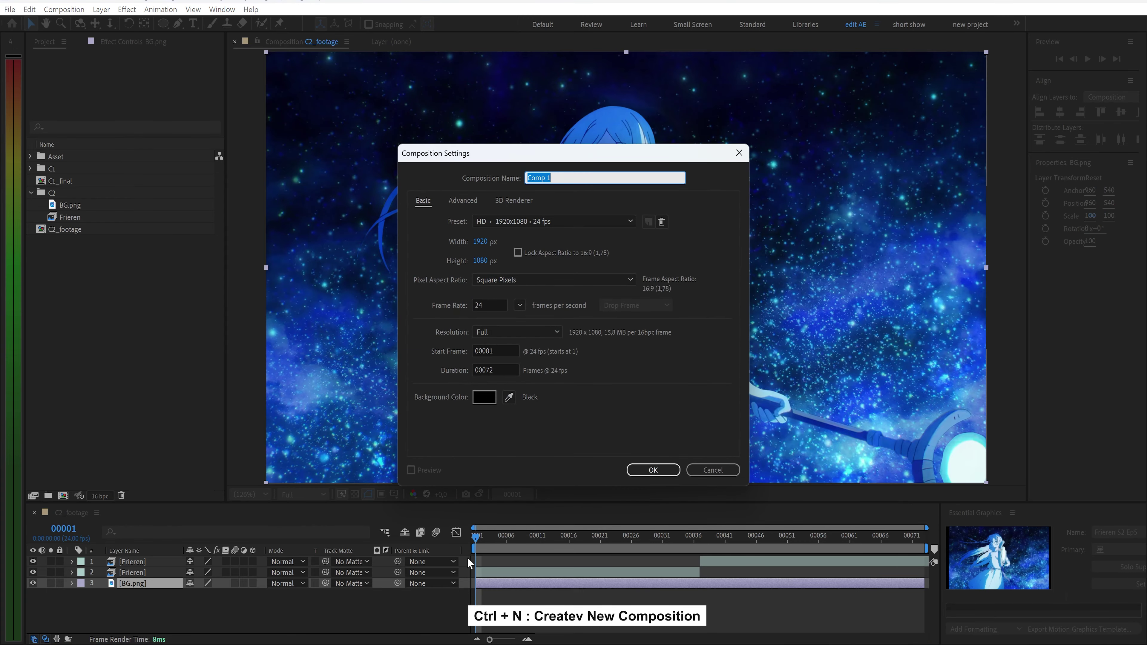
pyautogui.write('particular')
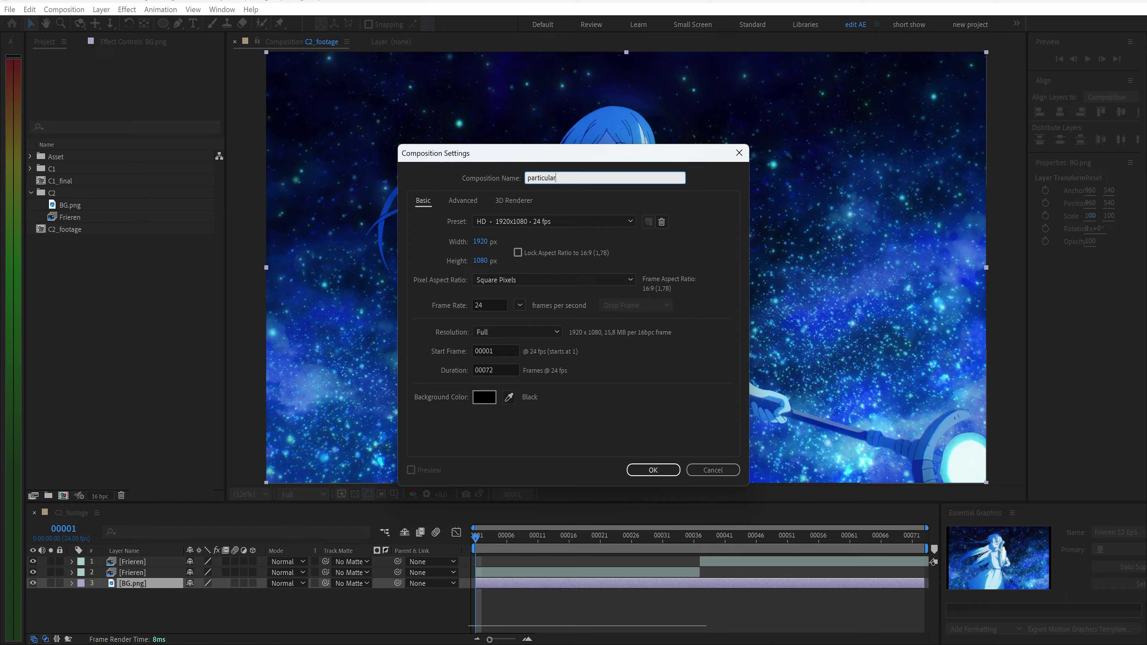
pyautogui.press('Return')
# Add a comp-sized black solid named particular and apply the Particular effect to it.
pyautogui.hotkey('ctrl', 'y')
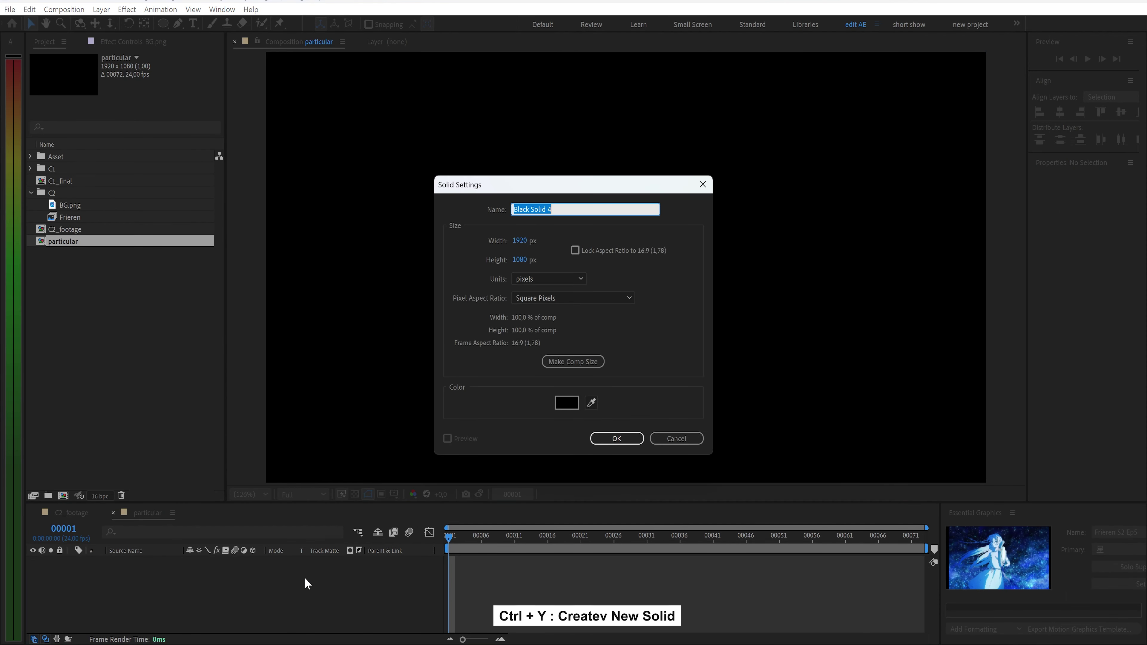
pyautogui.write('particular')
pyautogui.press('Return')
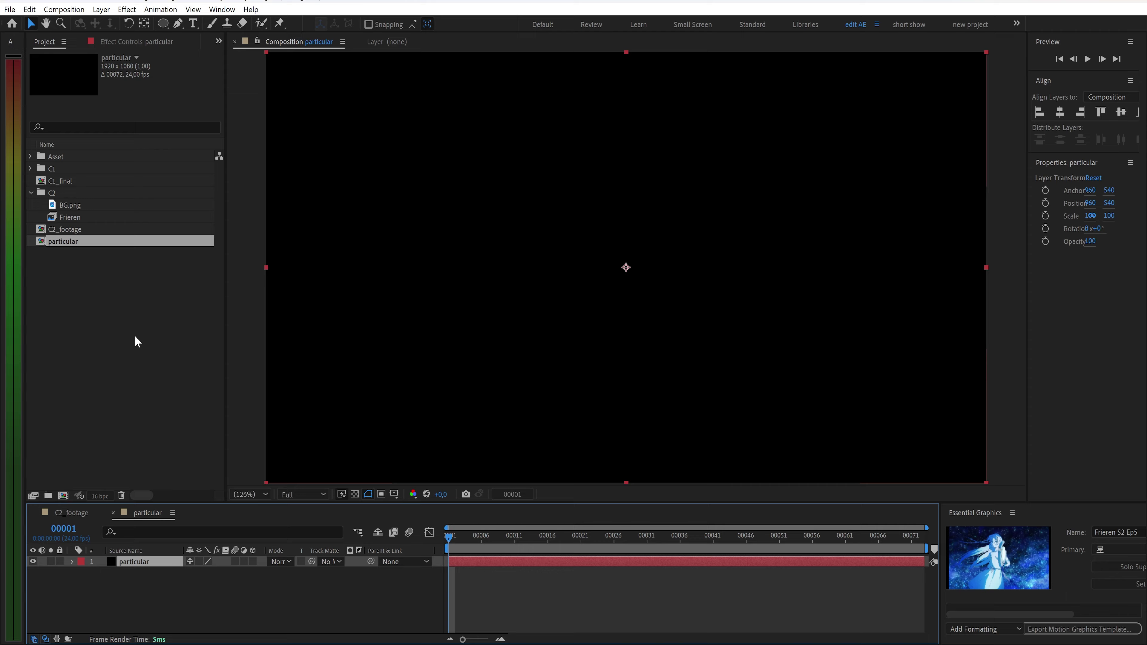
pyautogui.hotkey('ctrl', 'space')
pyautogui.write('par')
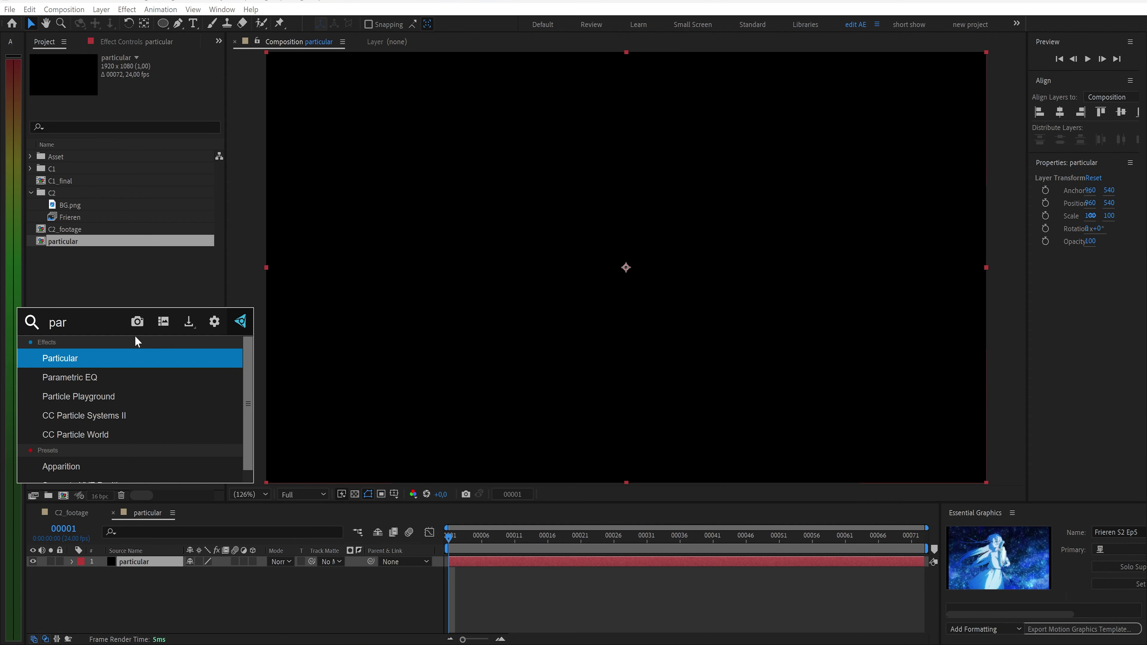
pyautogui.press('Return')
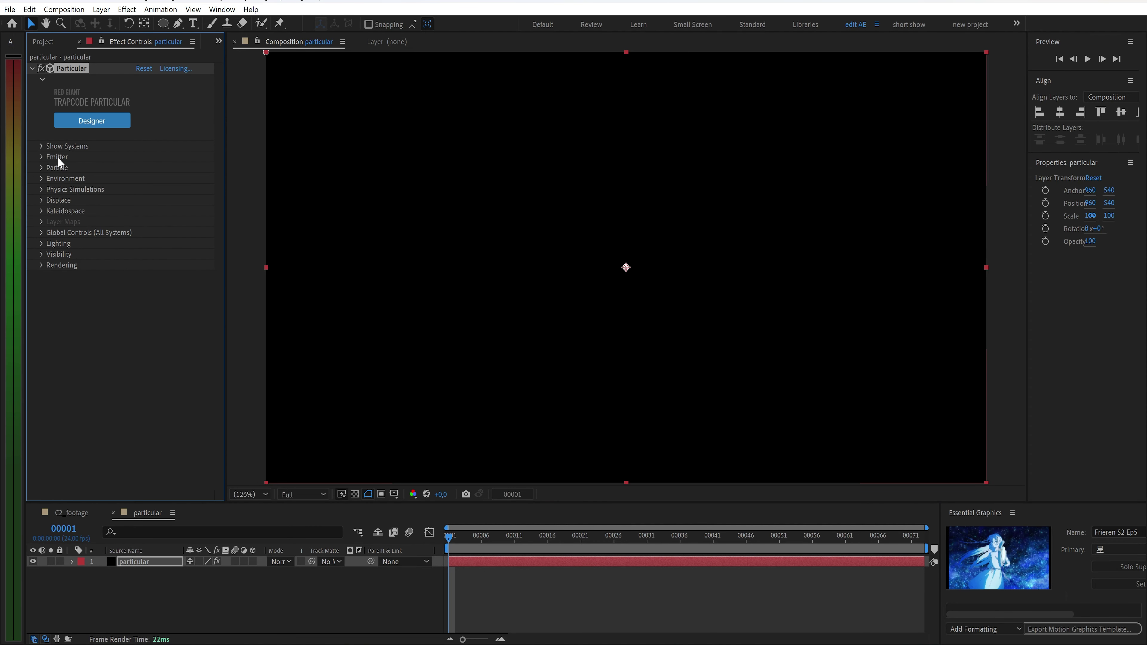
# Set the Particular emitter type to Box and Particles/sec to 300, checking the particles around frame 27.
pyautogui.click(41, 157)
pyautogui.click(196, 167)
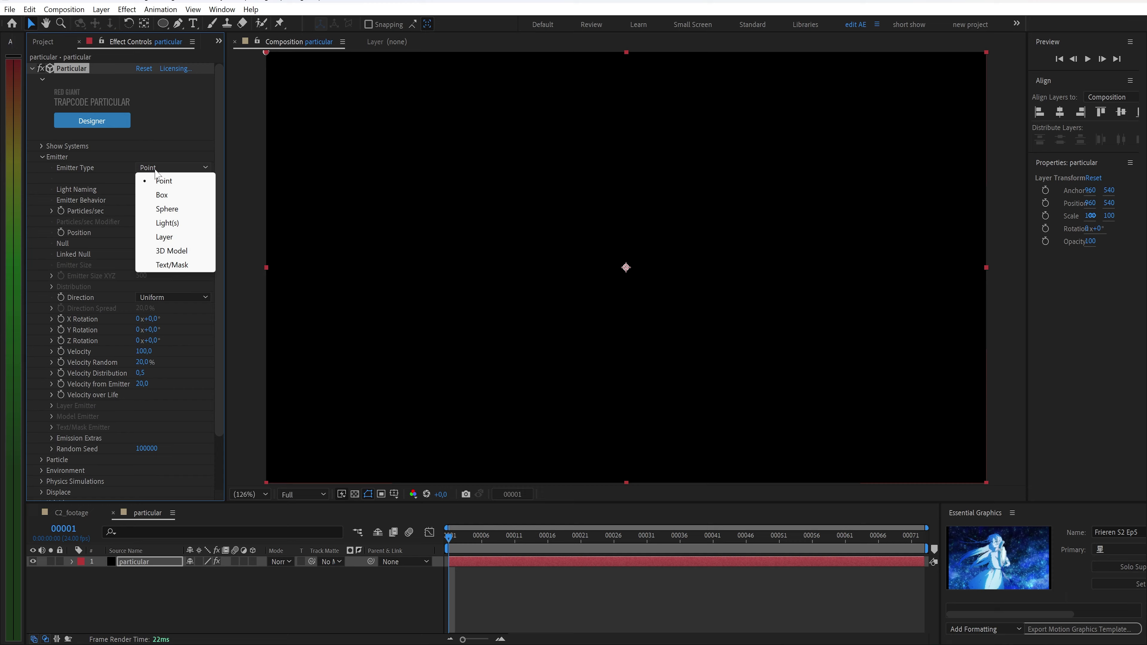
pyautogui.click(163, 195)
pyautogui.moveTo(449, 536); pyautogui.dragTo(619, 555)
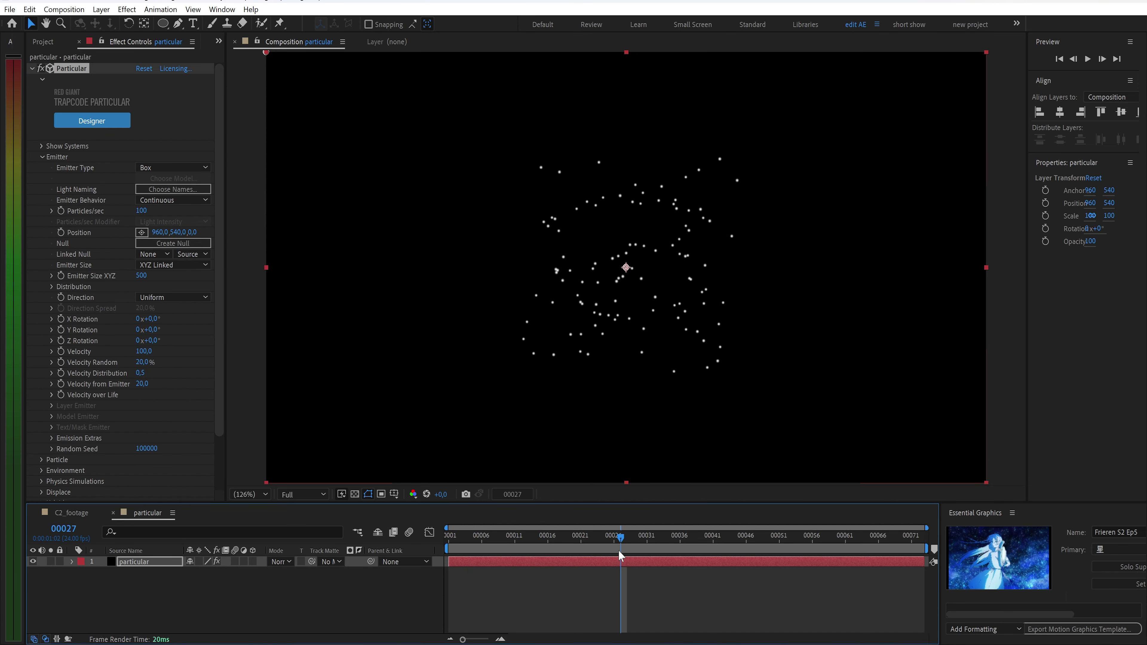
pyautogui.click(140, 210)
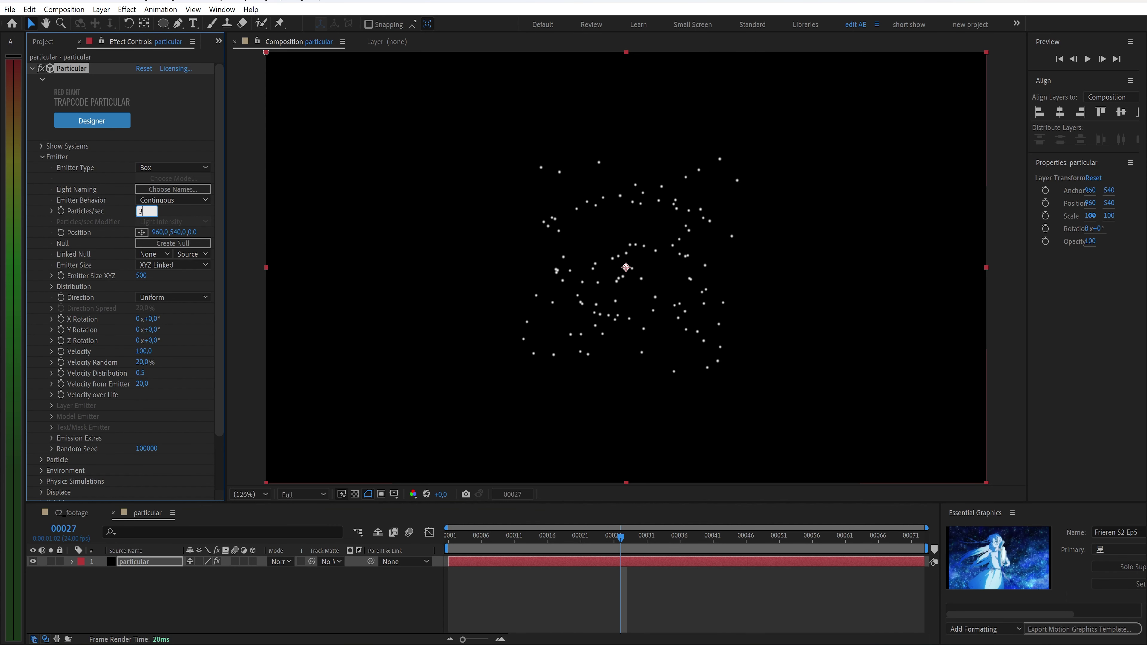
pyautogui.press('Return')
# Size the emitter with XYZ Individual at 2000 in X and 1000 in Y, and set its Velocity to 4.
pyautogui.click(172, 265)
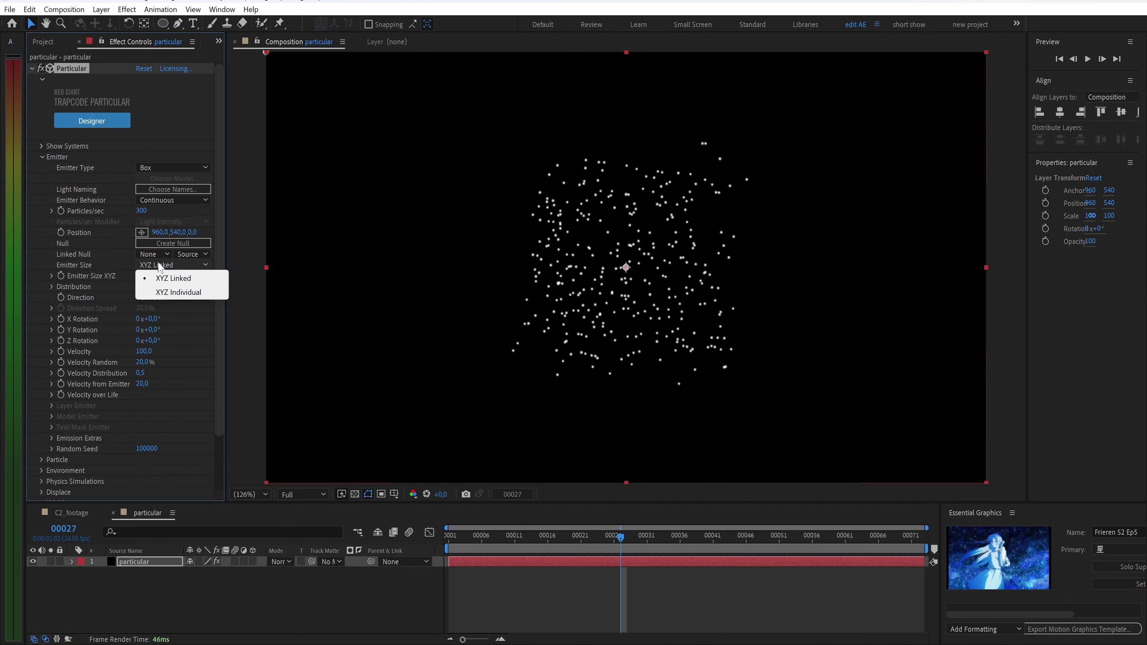
pyautogui.click(173, 293)
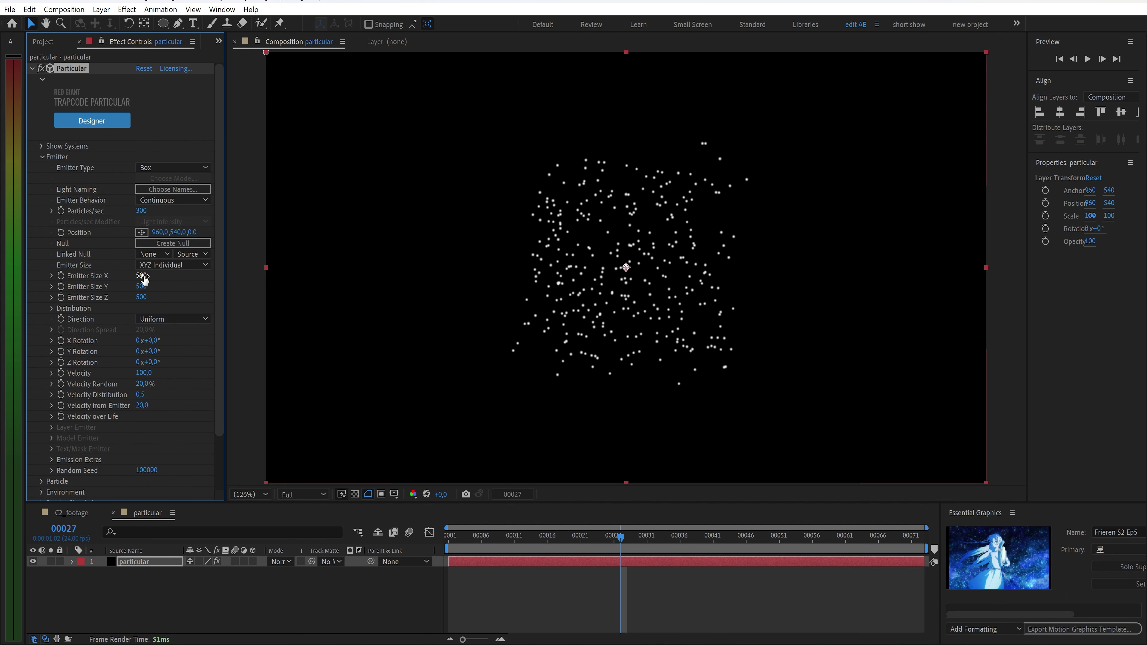
pyautogui.moveTo(143, 281); pyautogui.dragTo(144, 281)
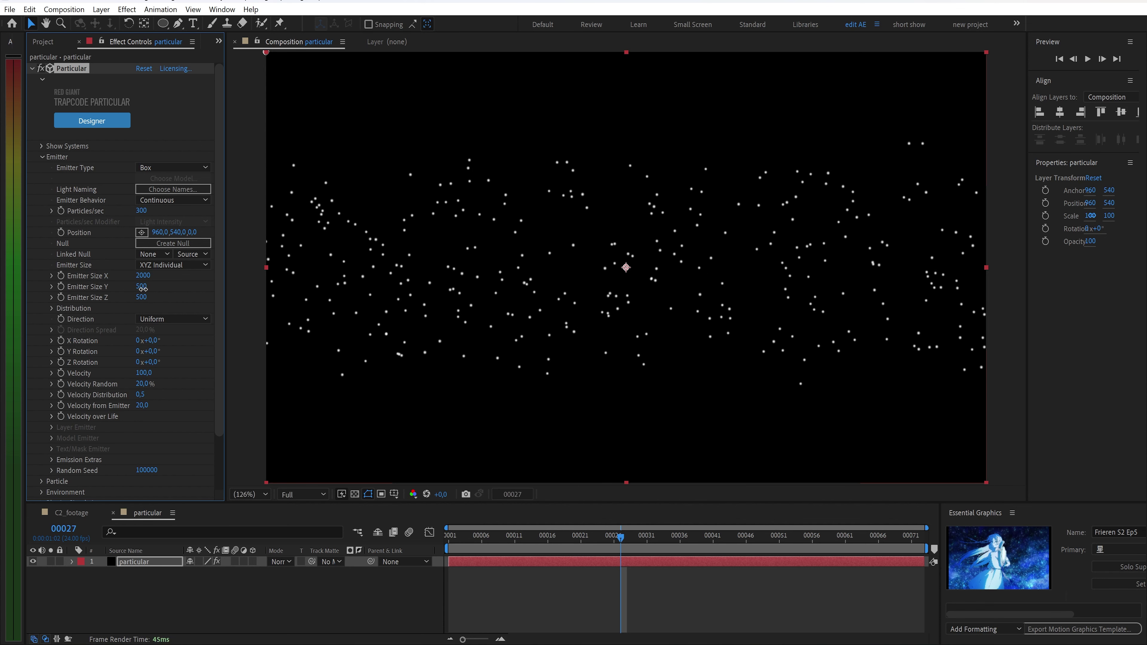
pyautogui.write('1000')
pyautogui.press('Return')
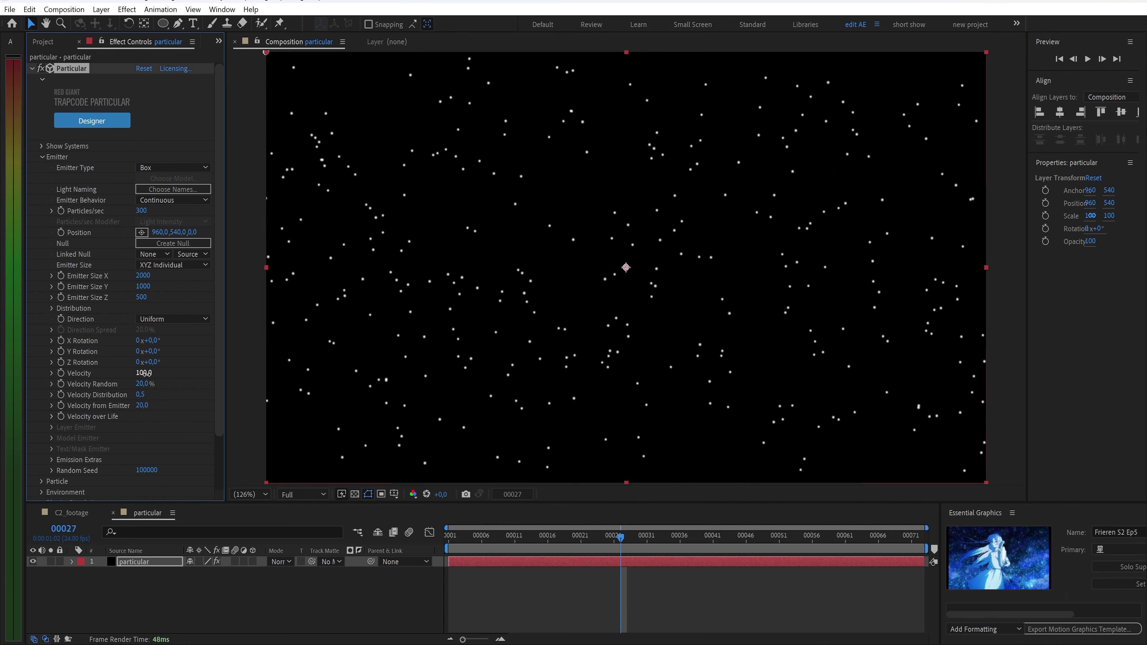
pyautogui.write('4')
pyautogui.press('Return')
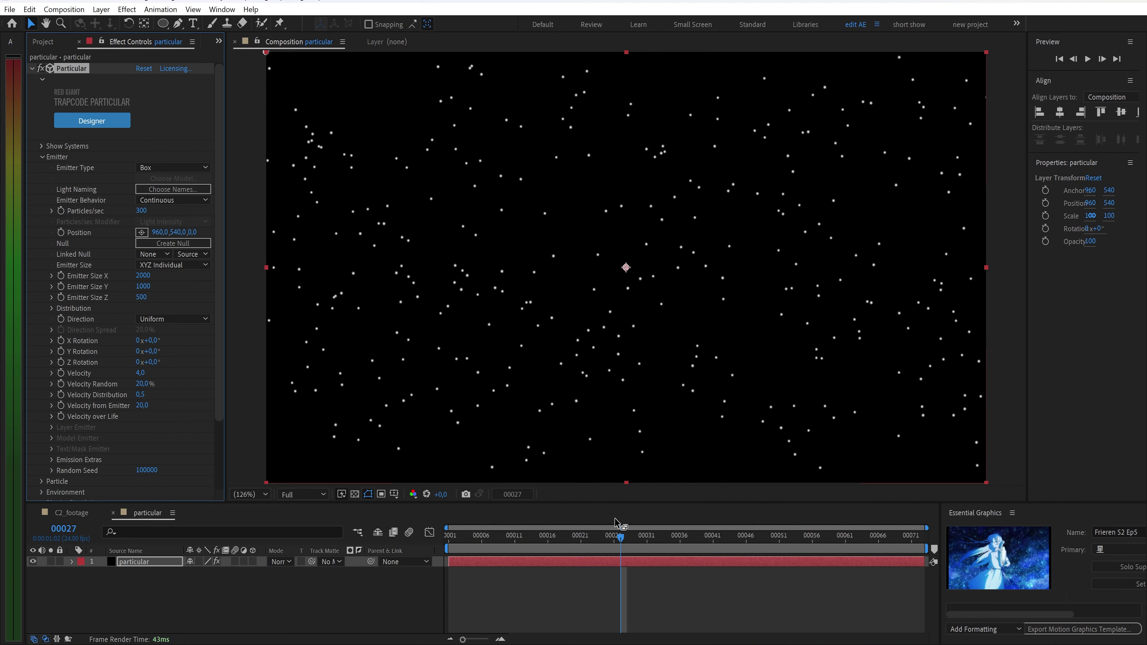
# Shift the particular layer to start before frame 1, keyframe Particles/sec at frame 1 and extend the layer to the composition's end.
pyautogui.moveTo(621, 536); pyautogui.dragTo(438, 537)
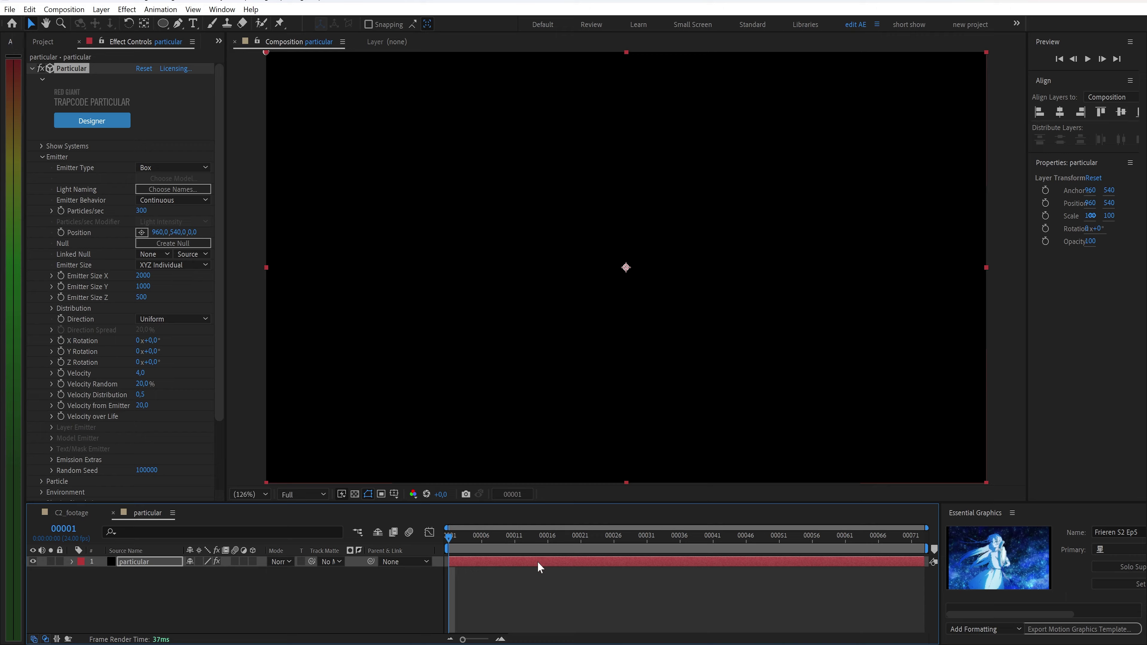
pyautogui.moveTo(538, 561); pyautogui.dragTo(484, 563)
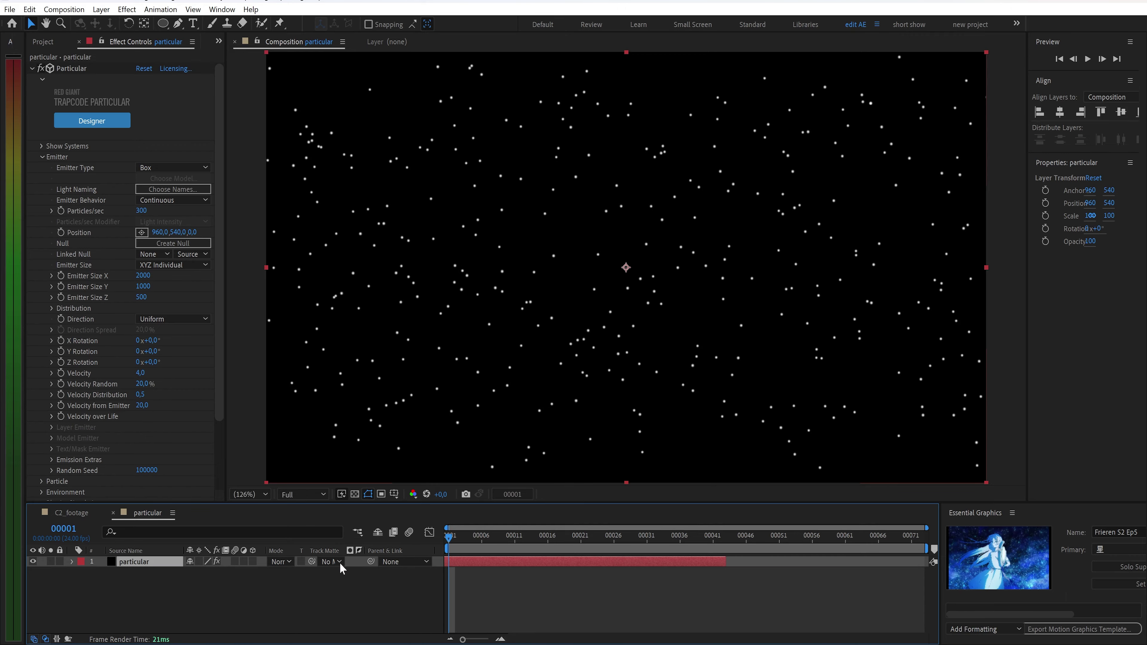
pyautogui.click(87, 210)
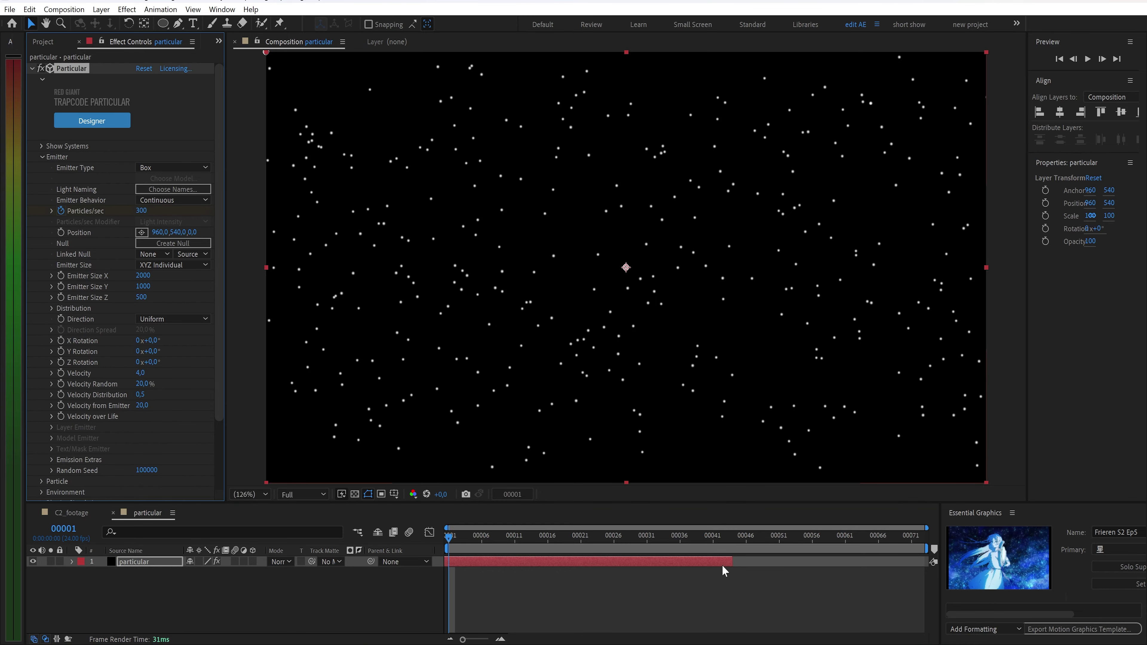
pyautogui.moveTo(732, 565); pyautogui.dragTo(926, 566)
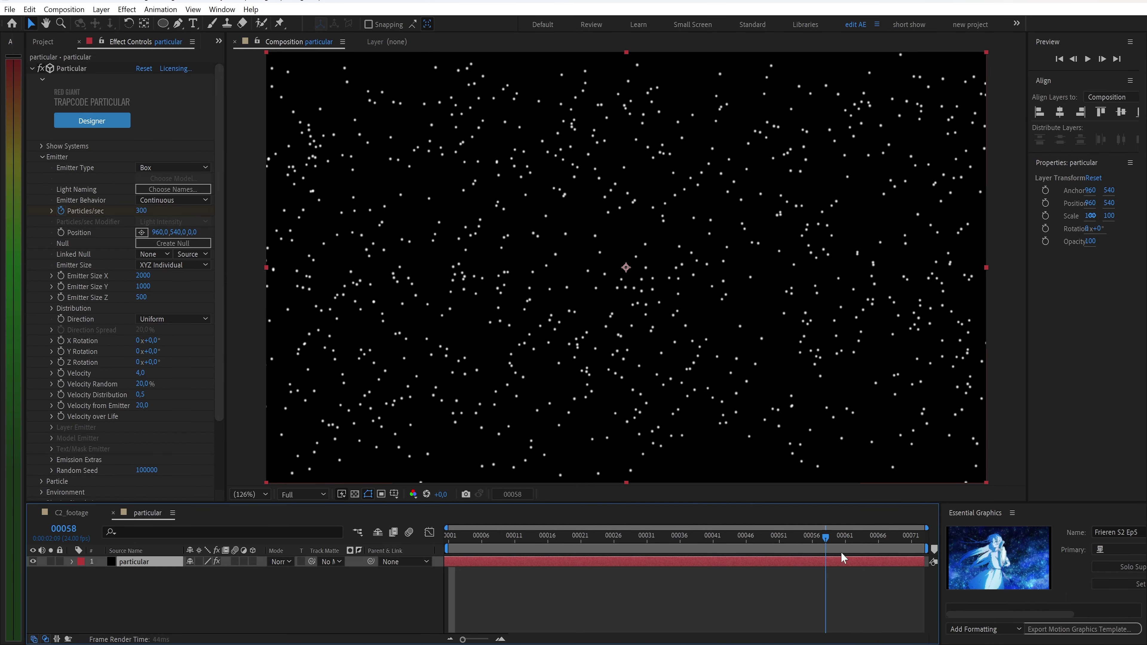
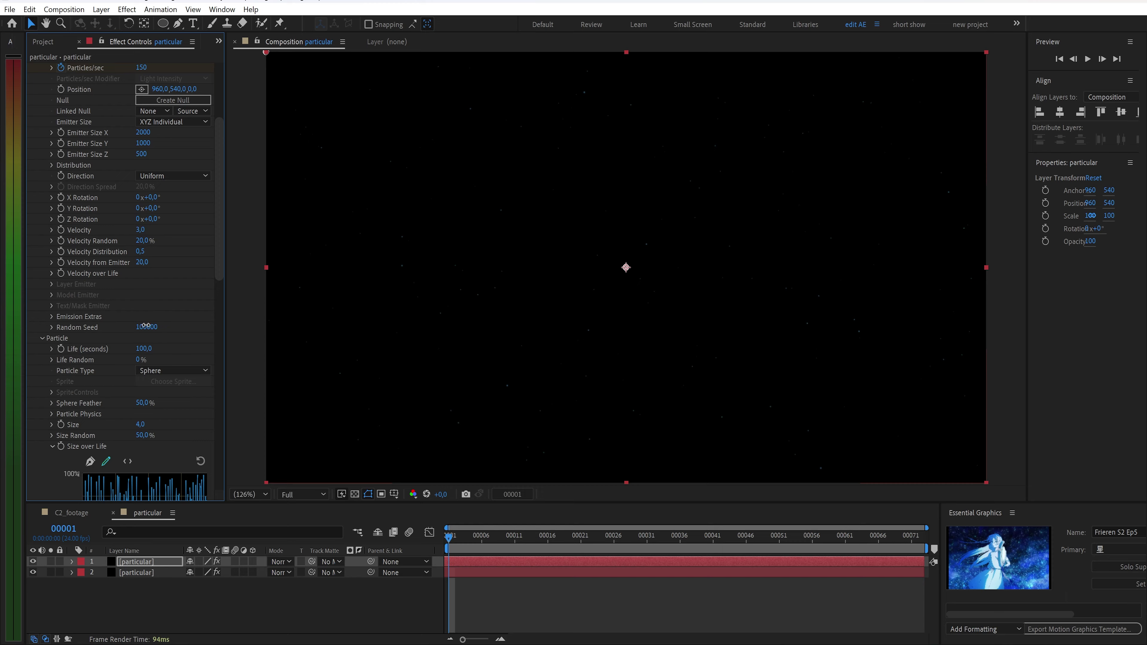
# Set the Random Seed of the upper particular layer's emitter to 101180.
pyautogui.click(145, 326)
pyautogui.press('Return')
pyautogui.scroll(-3, 151, 334)
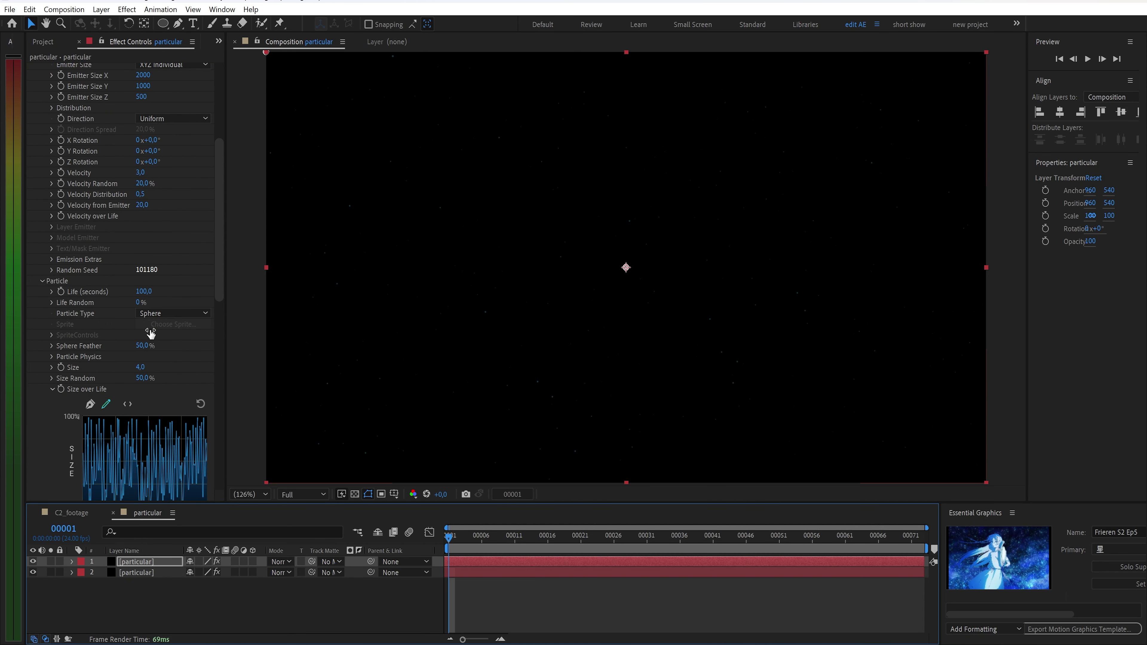
# Reset the upper particular layer's Size over Life graph and preview the particles, returning to frame 1.
pyautogui.click(200, 377)
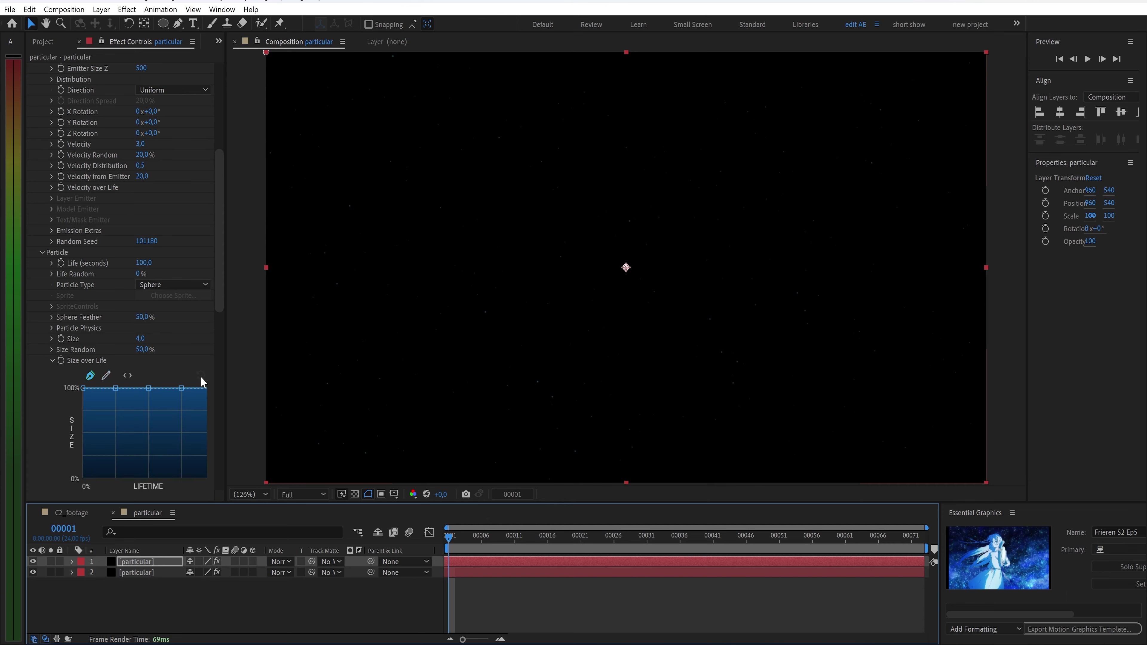
pyautogui.press('space')
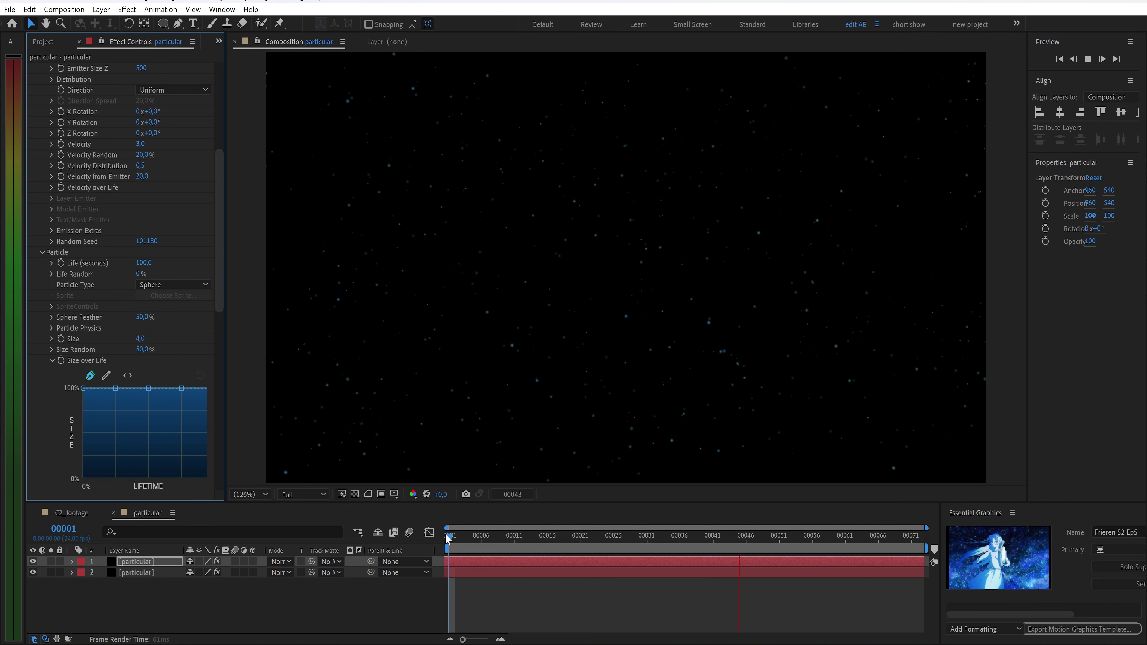
pyautogui.moveTo(447, 535); pyautogui.dragTo(403, 546)
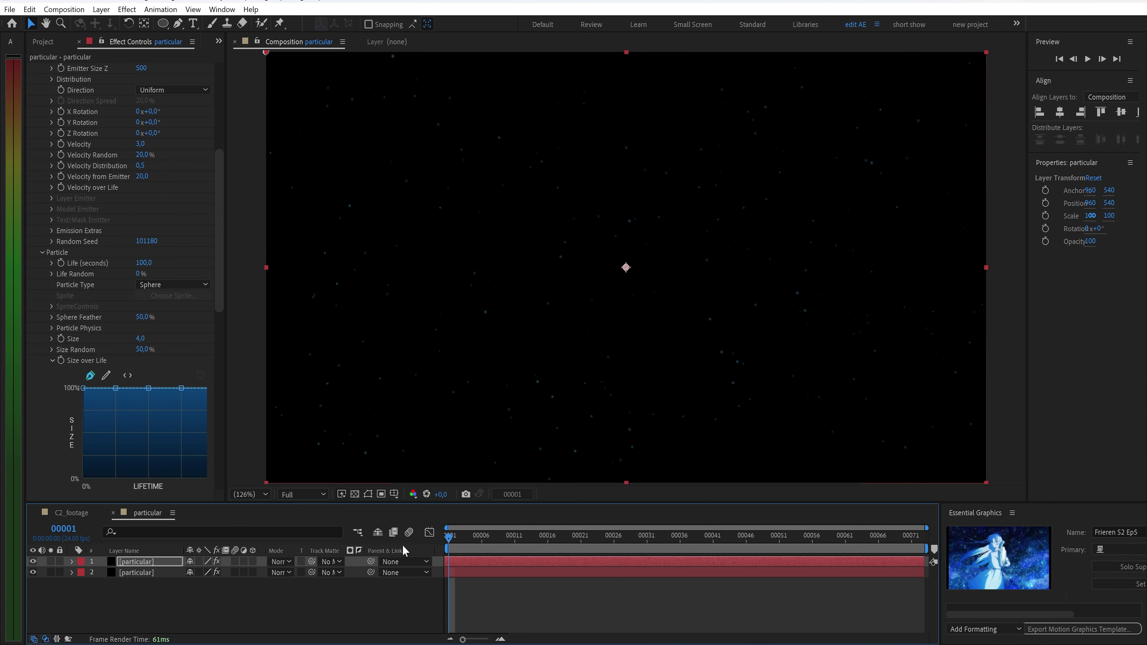
# Place the particular composition directly above BG.png in C2_footage, set its blending mode to Add and preview the scene.
pyautogui.click(113, 513)
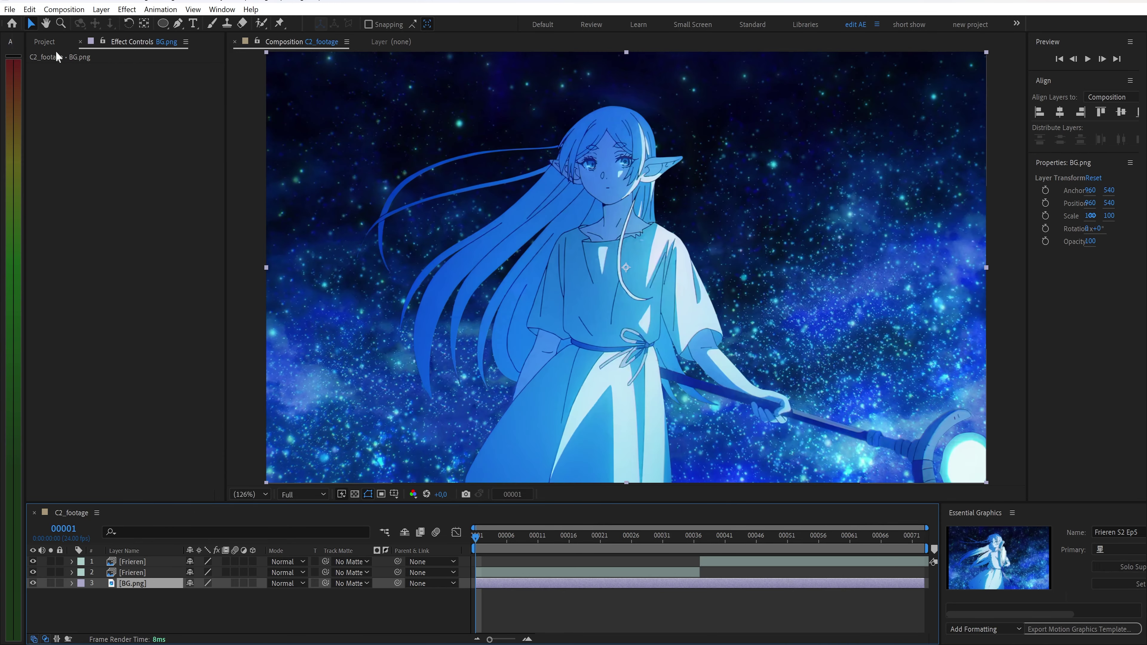
pyautogui.click(45, 41)
pyautogui.moveTo(65, 241); pyautogui.dragTo(144, 577)
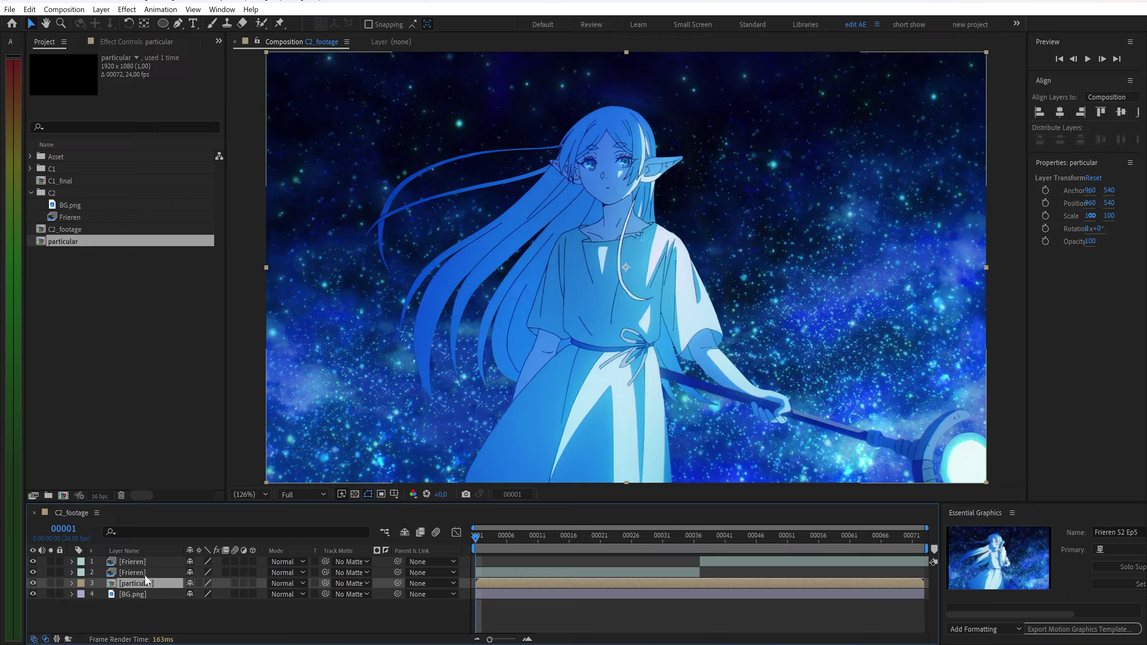
pyautogui.click(294, 584)
pyautogui.click(312, 158)
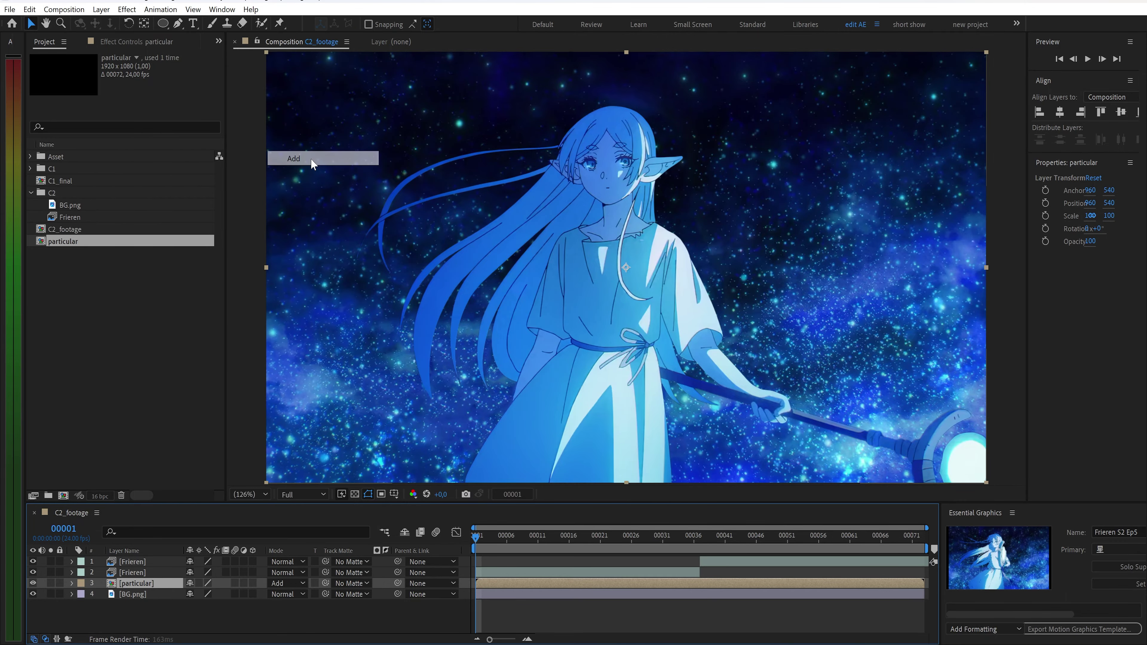
pyautogui.press('space')
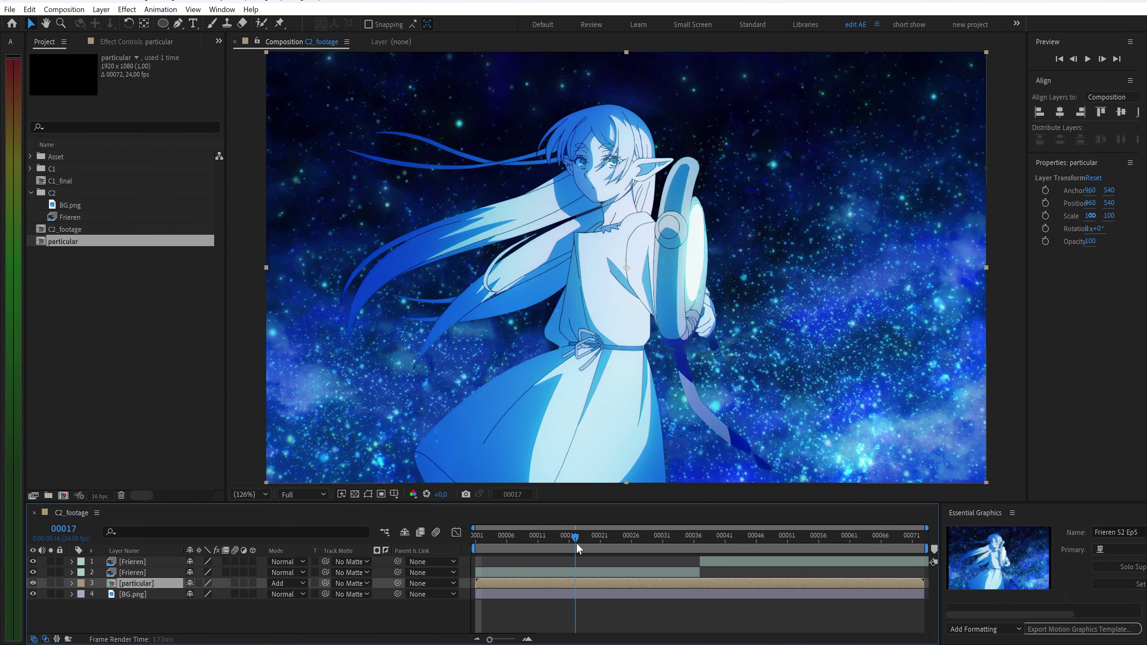
pyautogui.moveTo(576, 543); pyautogui.dragTo(390, 420)
# Apply the Glow effect to the particular layer and set Glow Threshold to 5%.
pyautogui.hotkey('ctrl', 'space')
pyautogui.write('glo')
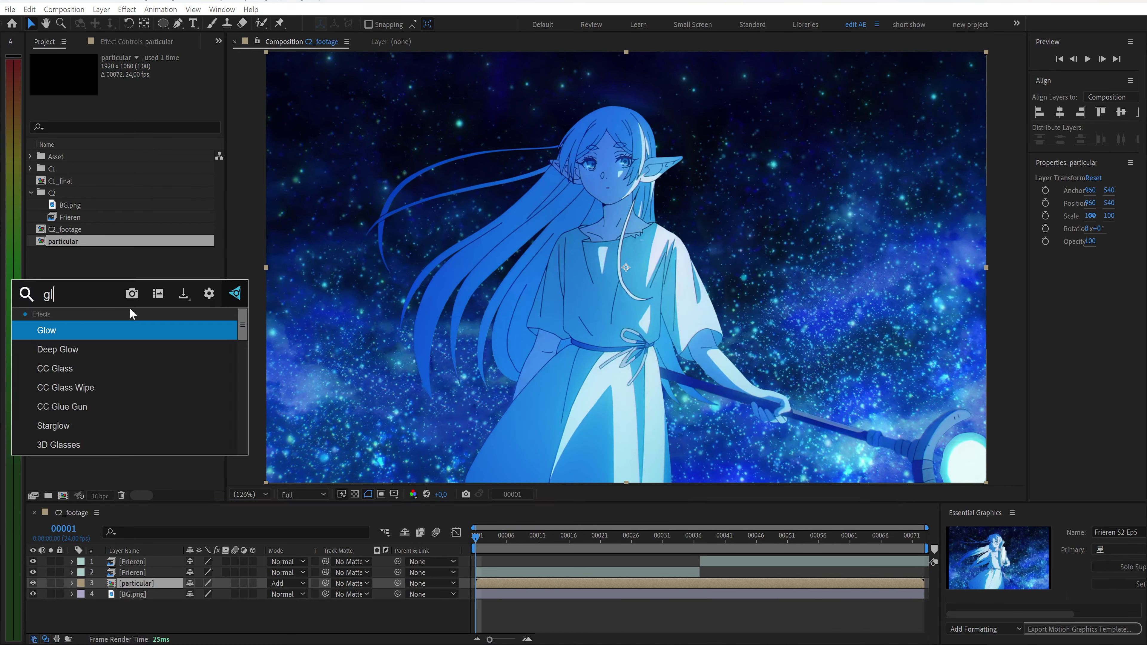
pyautogui.click(123, 325)
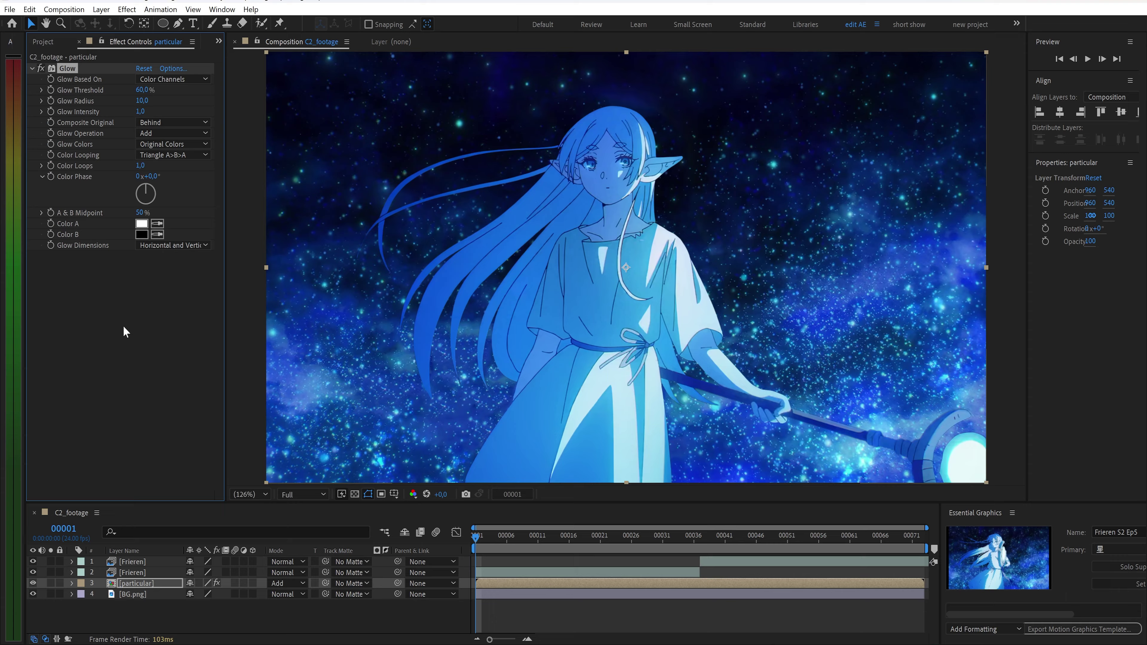
pyautogui.click(142, 91)
pyautogui.write('5')
pyautogui.press('Return')
# Apply the Starglow effect to the particular layer and choose the White Star preset.
pyautogui.hotkey('ctrl', 'space')
pyautogui.write('st')
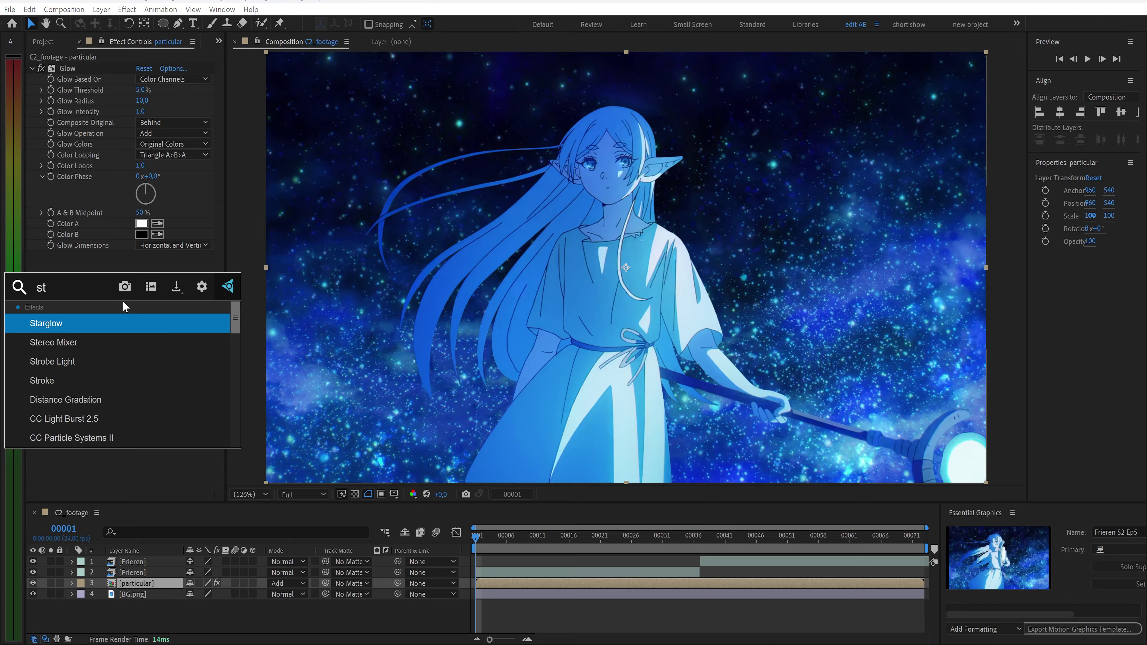
pyautogui.write('a')
pyautogui.click(96, 323)
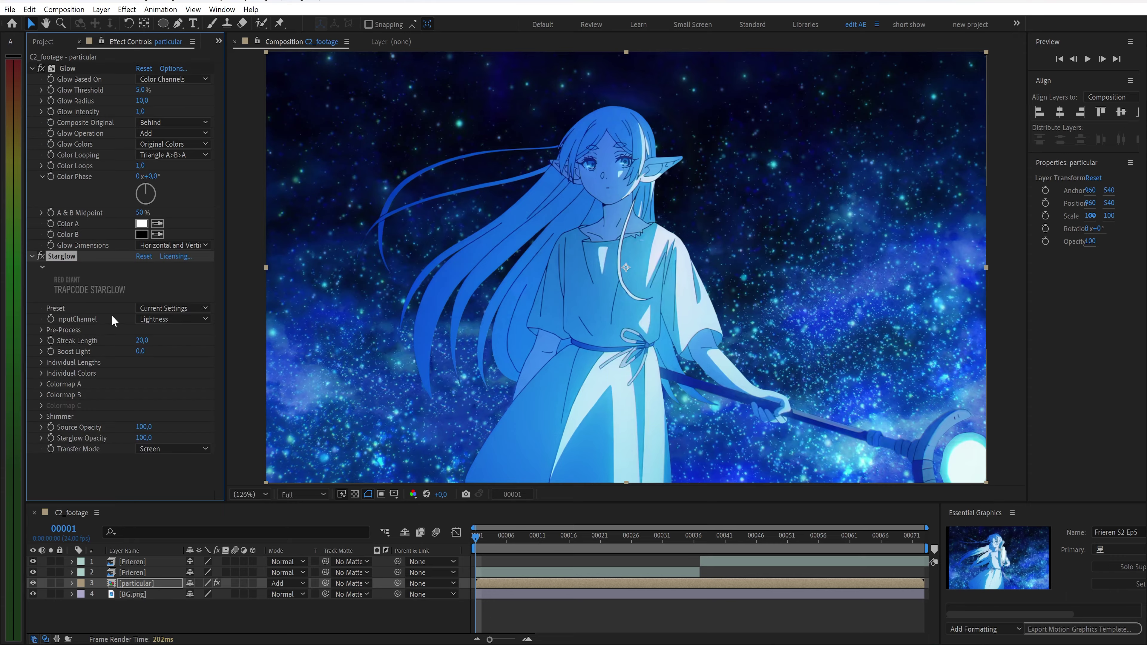
pyautogui.click(144, 308)
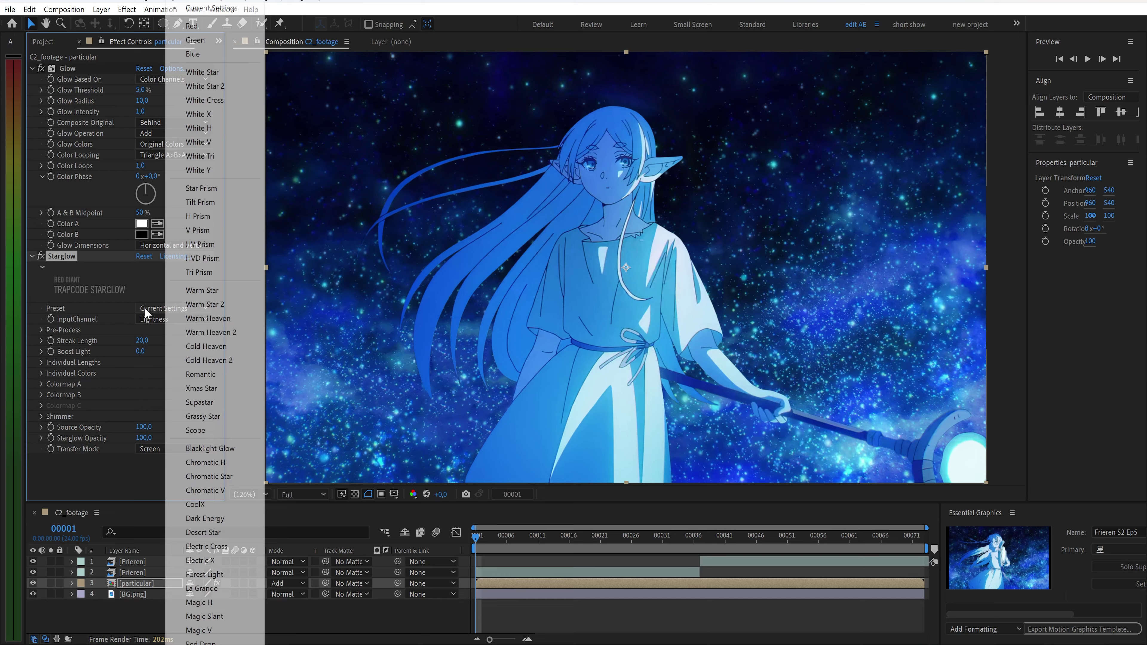
pyautogui.click(220, 76)
# Set Starglow's Pre-Process Threshold to 50 and its Streak Length to 7.
pyautogui.click(41, 330)
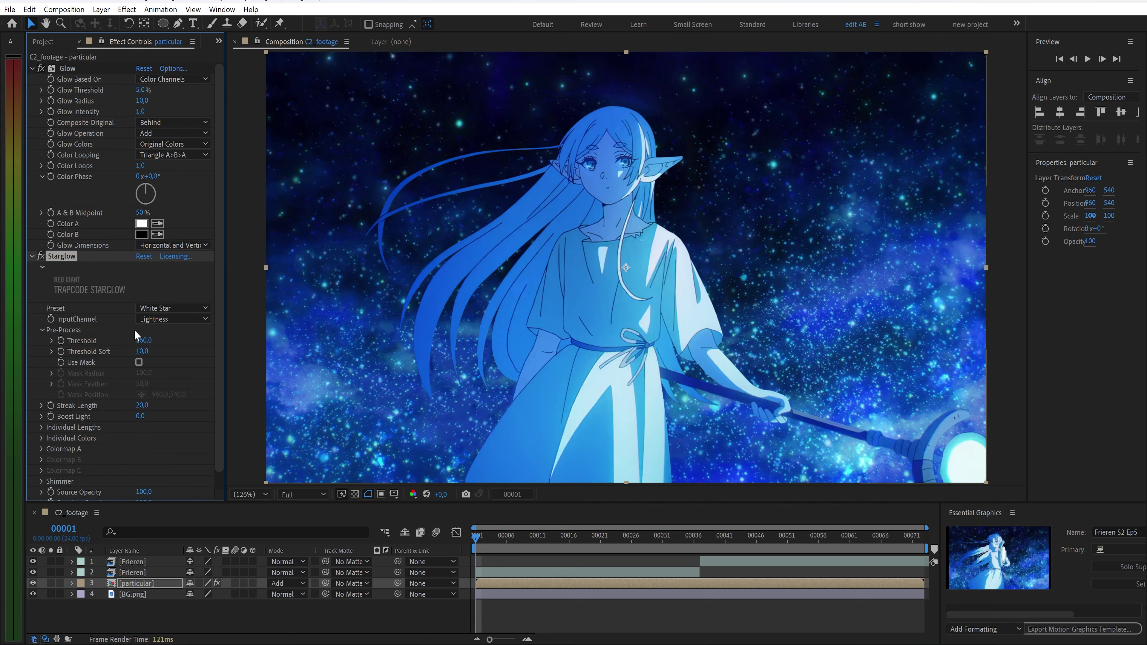
pyautogui.click(143, 341)
pyautogui.write('50')
pyautogui.press('Return')
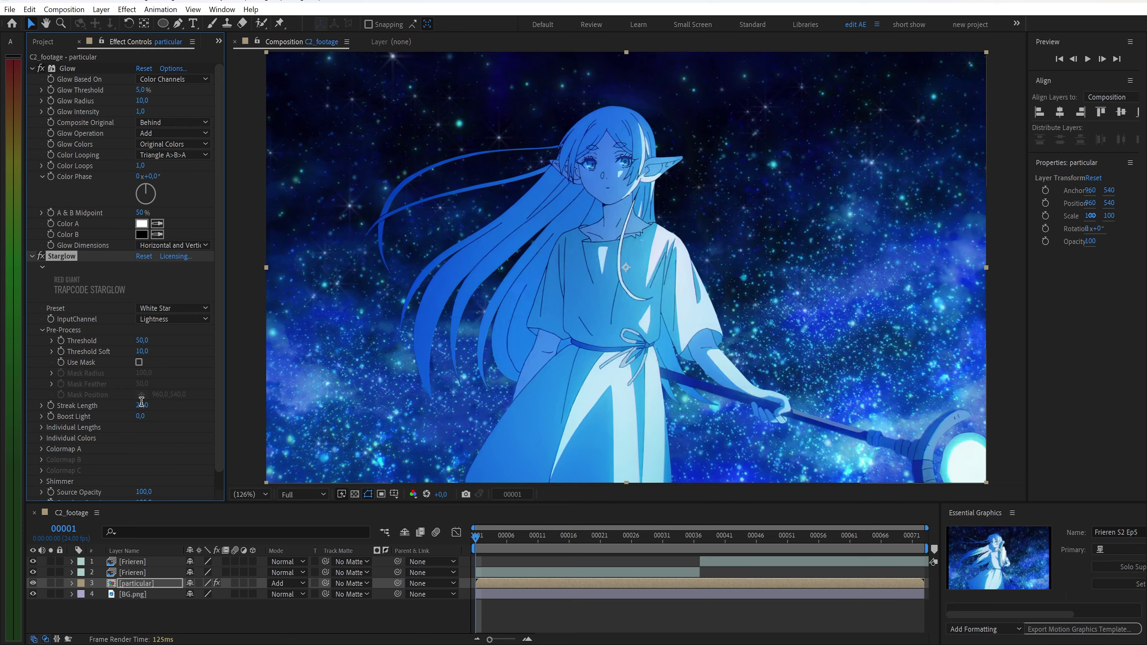
pyautogui.click(141, 405)
pyautogui.write('7')
pyautogui.press('Return')
# Set Starglow's Colormap A preset to Spirit on the particular layer.
pyautogui.click(42, 450)
pyautogui.click(145, 441)
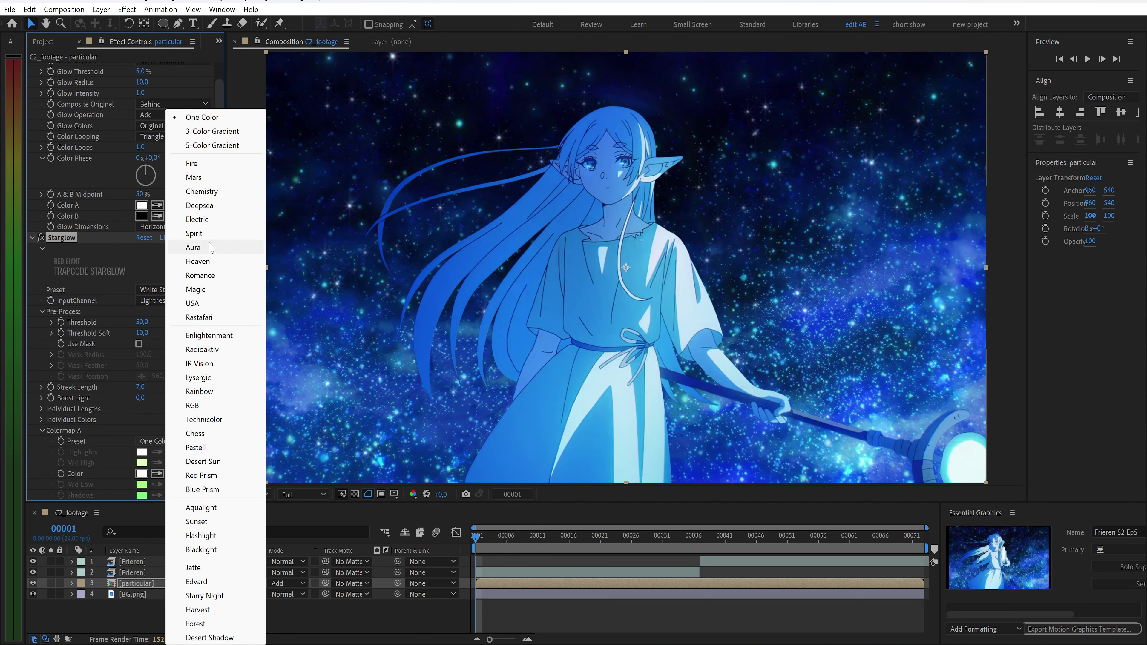
pyautogui.click(194, 234)
pyautogui.scroll(-3, 200, 239)
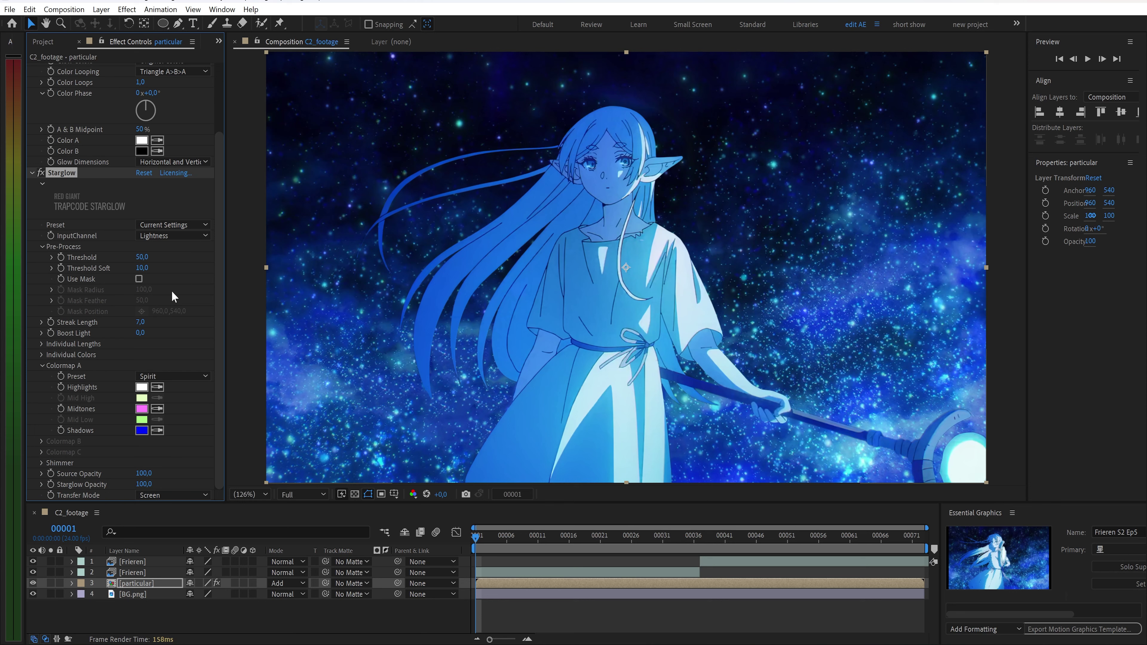
# Apply Deep Glow to the particular layer with Radius 300 and Exposure 0.5, and preview the scene.
pyautogui.hotkey('ctrl', 'space')
pyautogui.write('de')
pyautogui.press('Return')
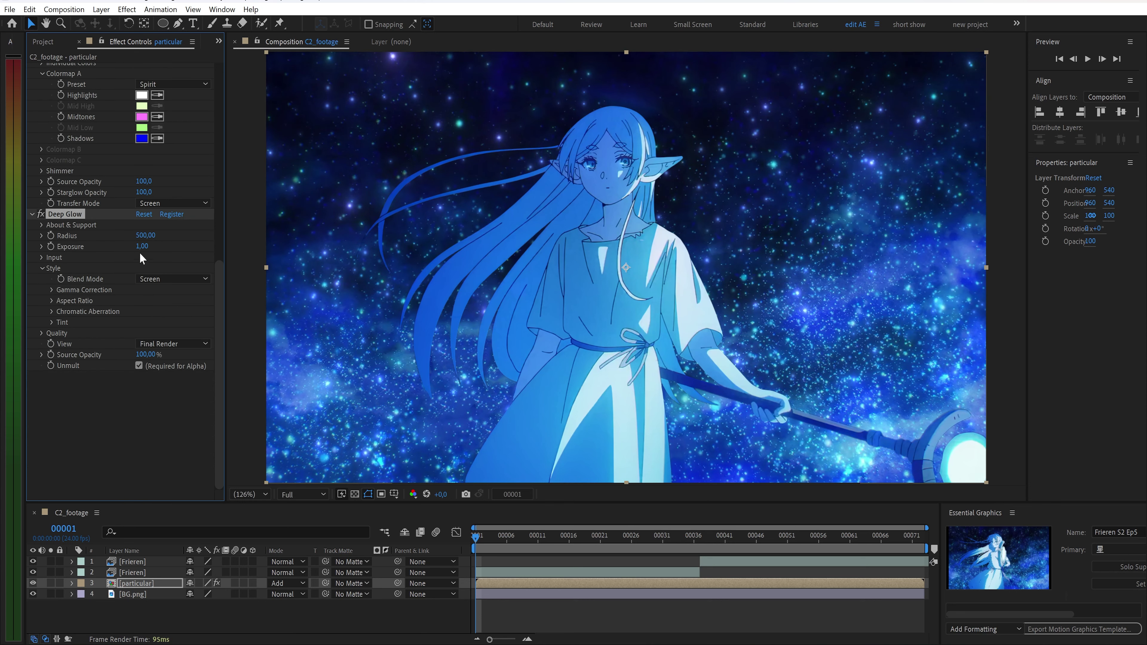
pyautogui.click(143, 236)
pyautogui.write('300')
pyautogui.press('Return')
pyautogui.click(144, 246)
pyautogui.write('0,5')
pyautogui.press('Return')
pyautogui.press('space')
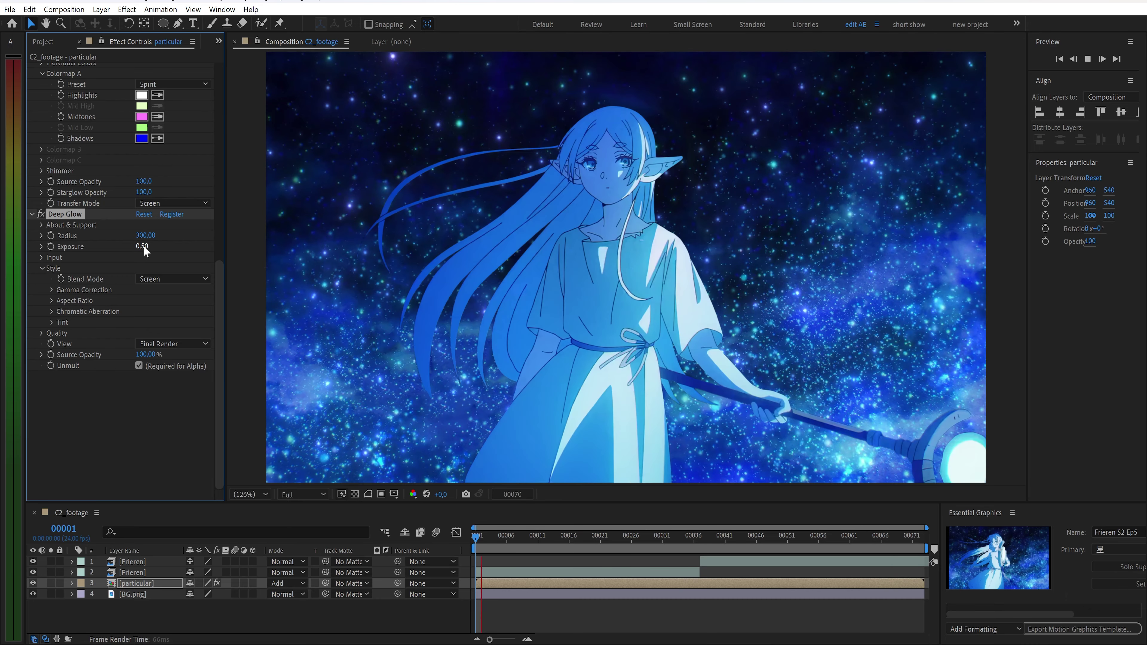
pyautogui.press('space')
# Create a black 1920 × 1080 solid named Magic cast as the top layer, starting at frame 37.
pyautogui.moveTo(470, 526); pyautogui.dragTo(701, 569)
pyautogui.hotkey('ctrl', 'y')
pyautogui.write('Mag')
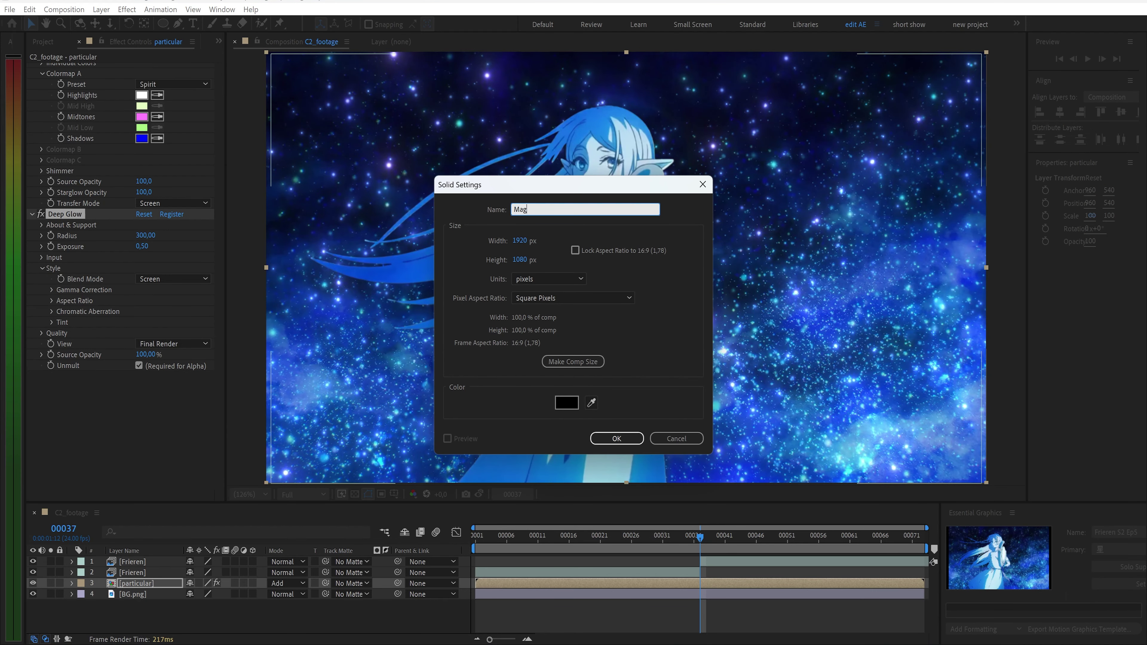
pyautogui.write('ic cast')
pyautogui.press('Return')
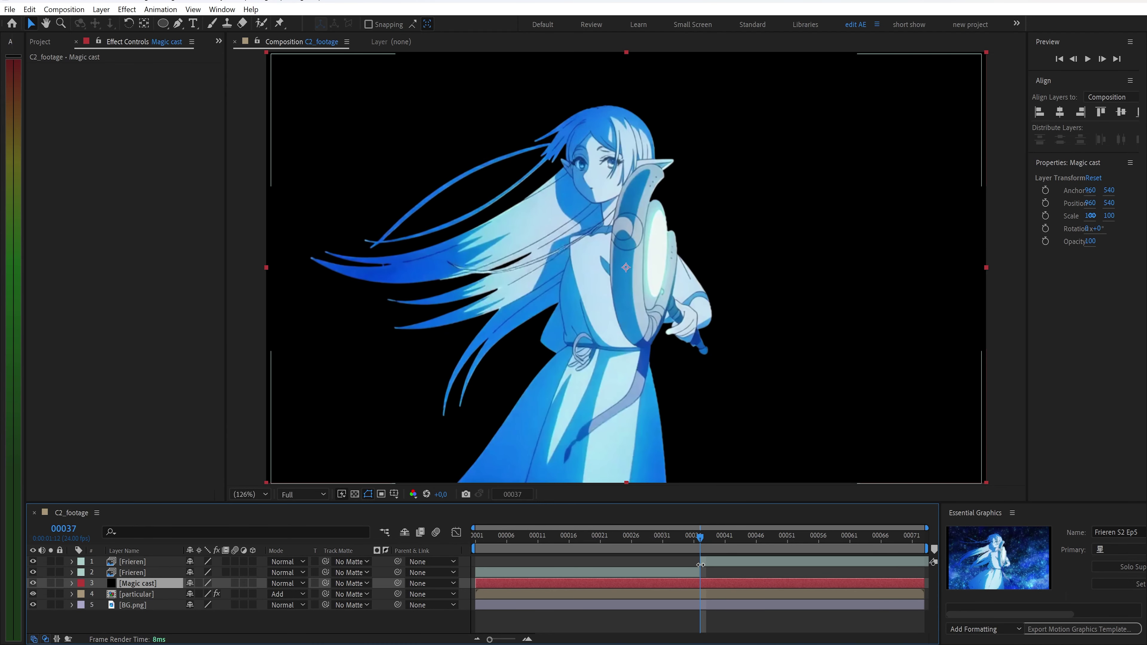
pyautogui.moveTo(153, 585); pyautogui.dragTo(153, 557)
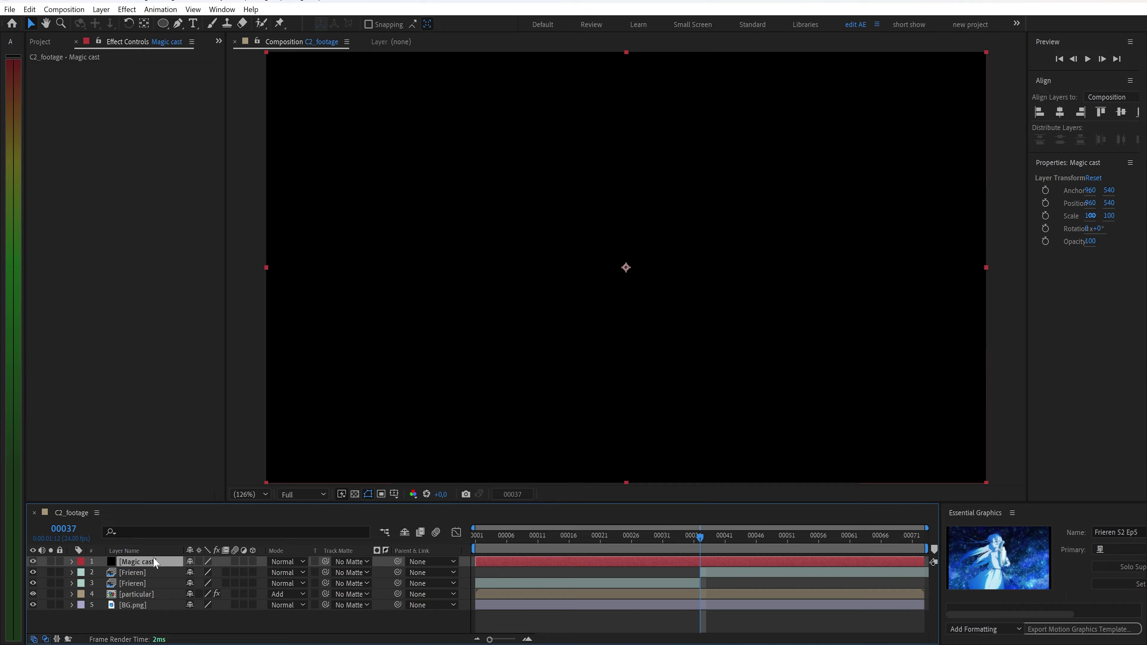
pyautogui.moveTo(481, 569); pyautogui.dragTo(701, 572)
# Apply the Optical Flares effect to the Magic cast layer and open its flare options.
pyautogui.hotkey('ctrl', 'space')
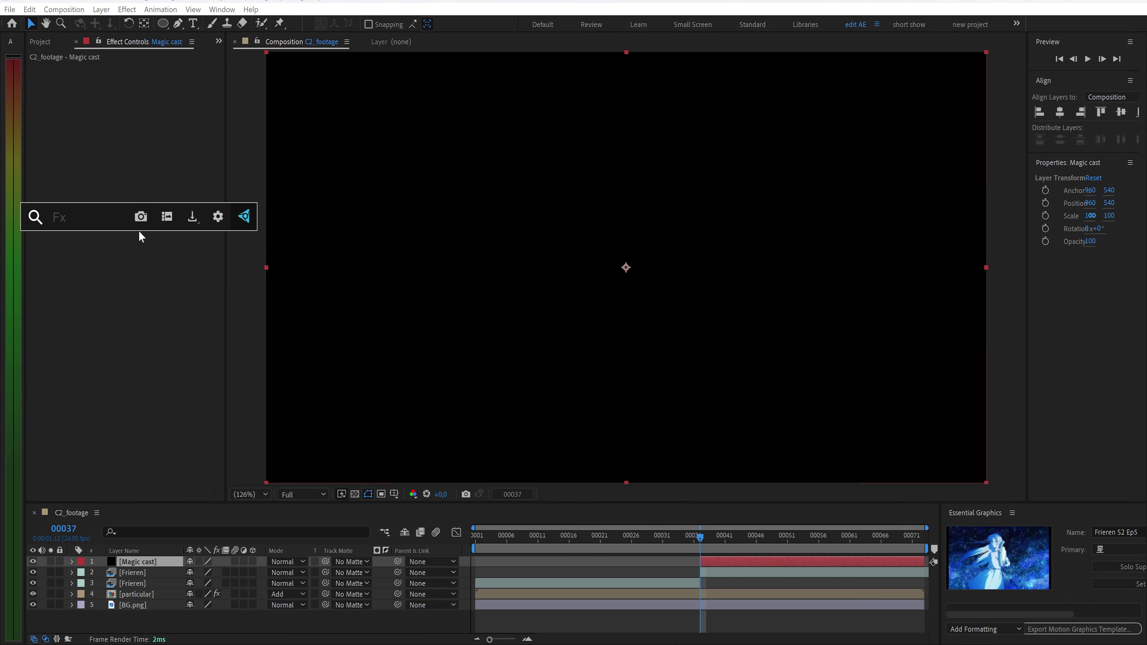
pyautogui.write('op')
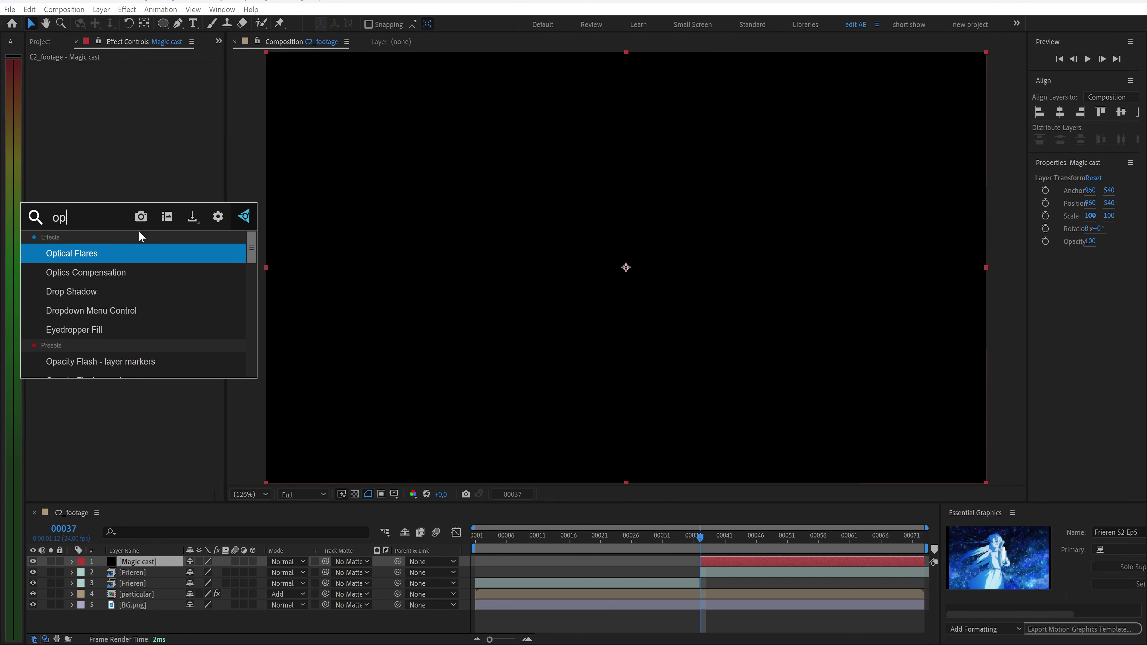
pyautogui.press('Return')
pyautogui.click(70, 94)
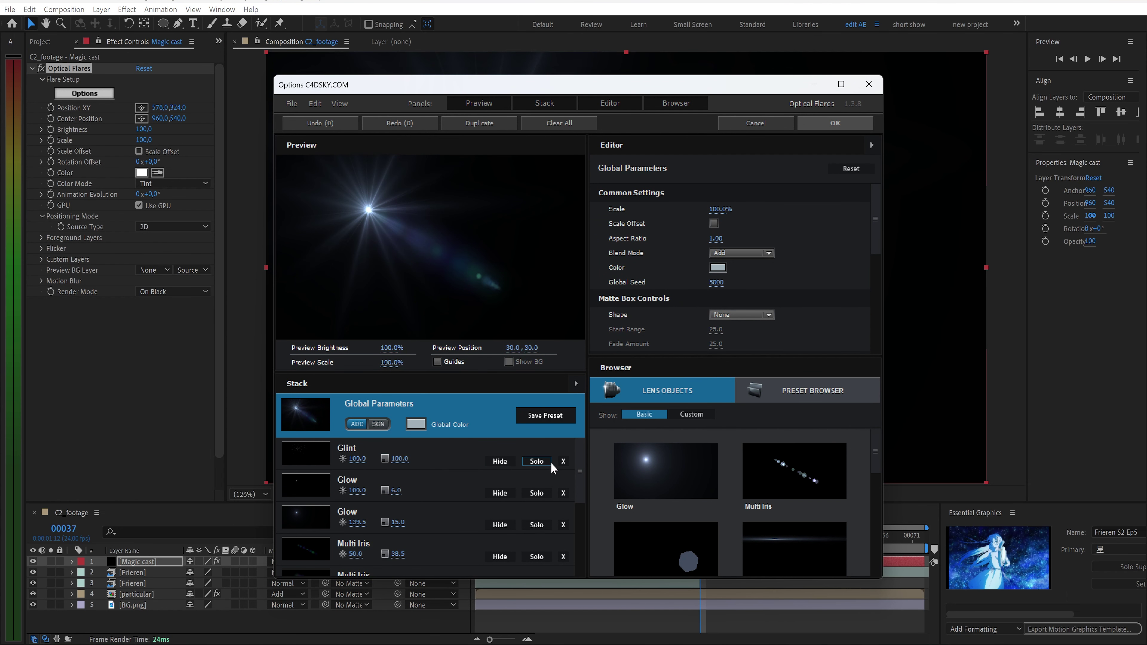
# Remove every lens object from the flare's stack except Spike Ball.
pyautogui.click(563, 461)
pyautogui.click(563, 461)
pyautogui.click(563, 461)
pyautogui.click(563, 461)
pyautogui.click(563, 462)
pyautogui.click(563, 461)
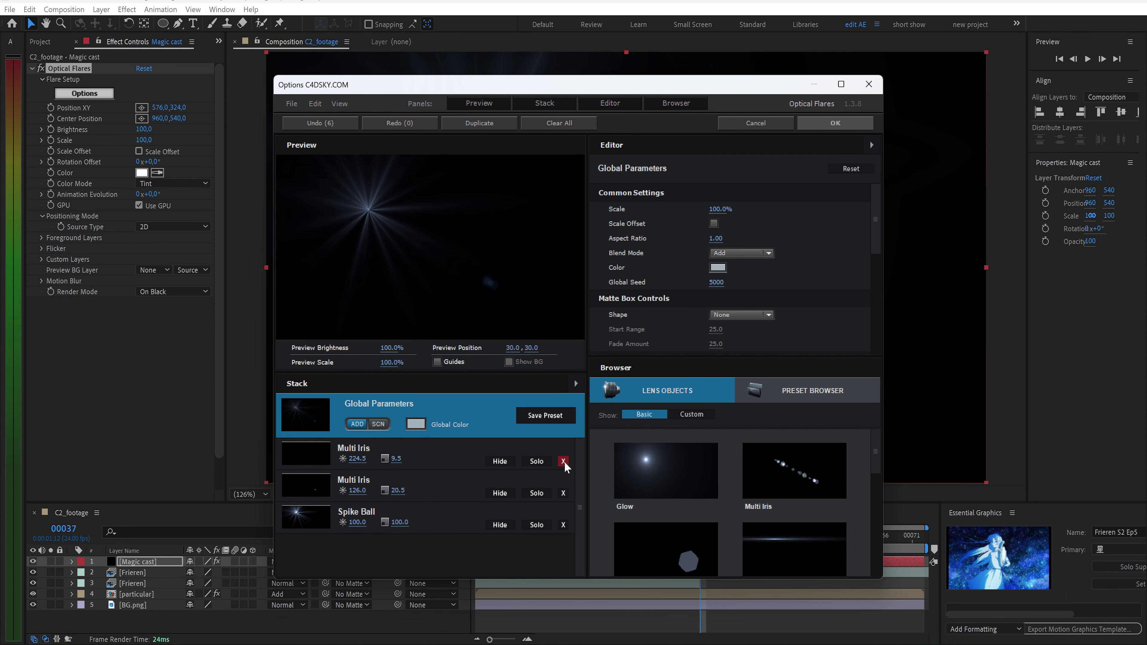
pyautogui.click(563, 461)
pyautogui.click(564, 462)
# Set the Spike Ball's Brightness to 180 and Scale to 30%, and adjust its Rotation.
pyautogui.click(453, 458)
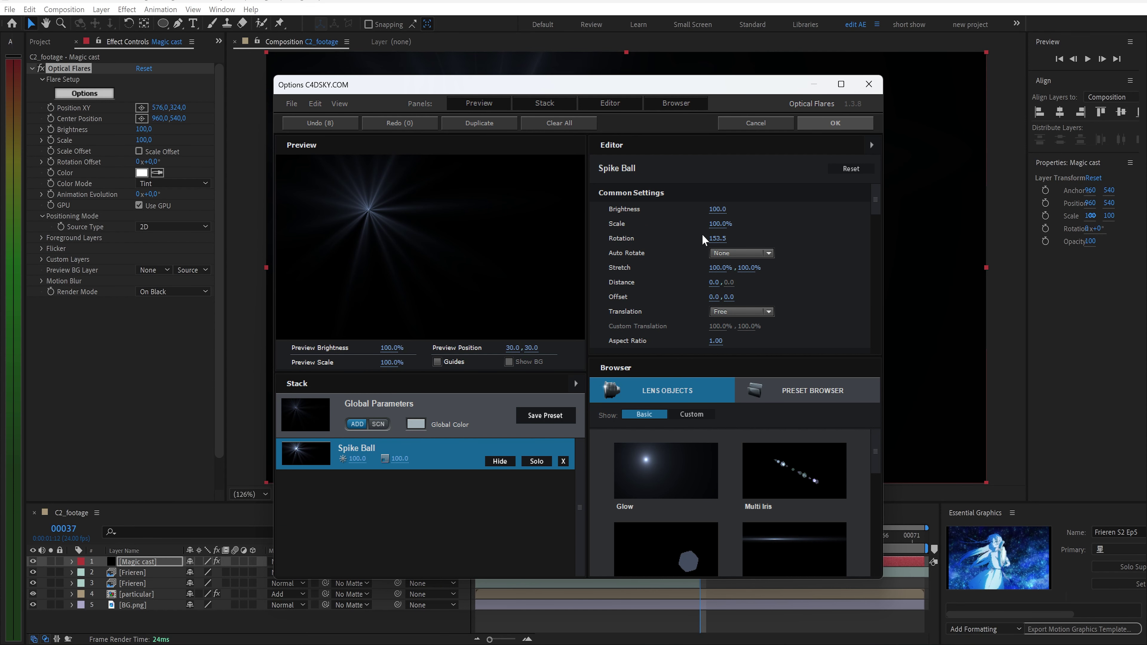
pyautogui.write('180')
pyautogui.click(721, 224)
pyautogui.write('30')
pyautogui.press('Return')
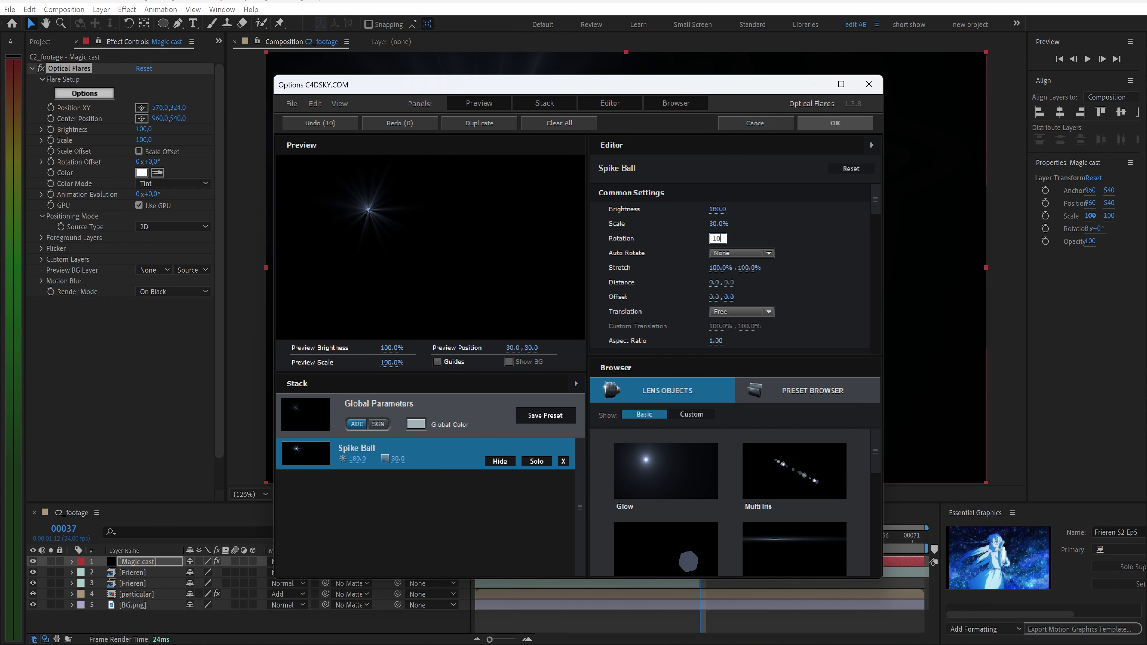
# Give the Spike Ball a light turquoise custom Color 1.
pyautogui.scroll(-3, 715, 266)
pyautogui.scroll(-2, 715, 267)
pyautogui.click(720, 262)
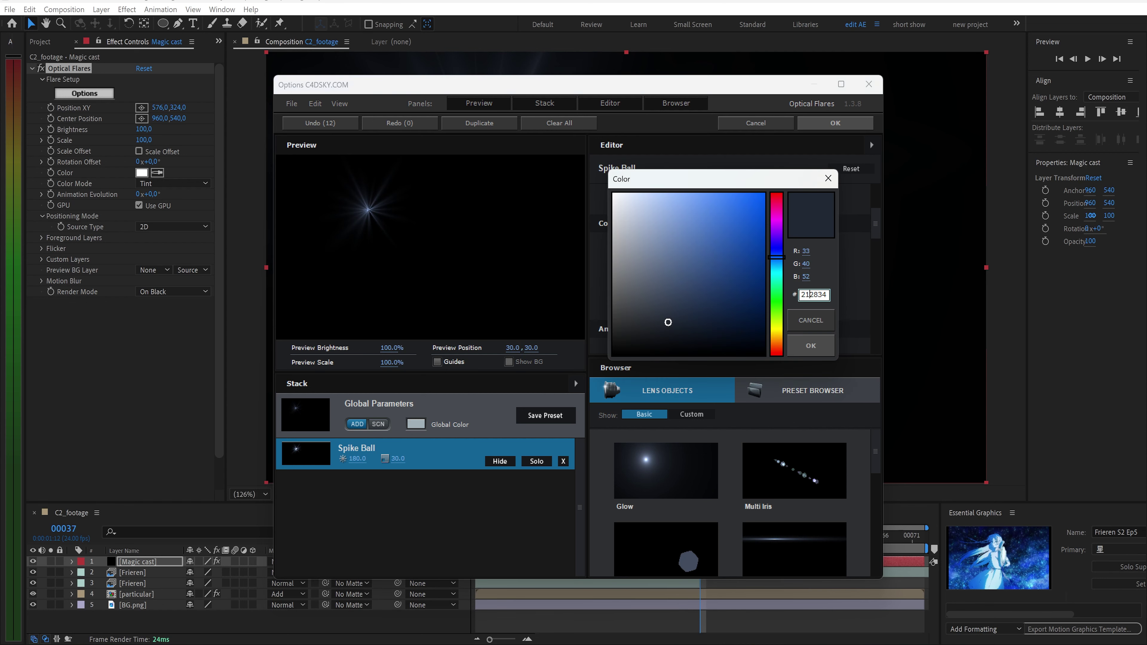
pyautogui.click(776, 274)
pyautogui.click(692, 198)
pyautogui.click(810, 345)
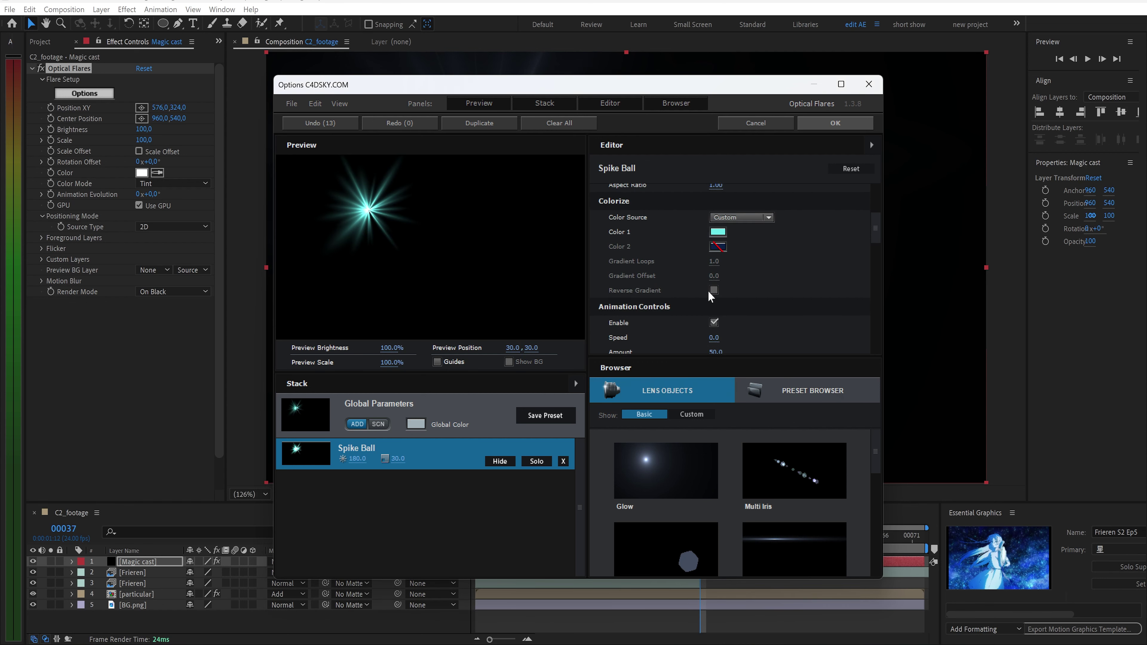
# Set the Spike Ball's Complexity to 100, Length to 120, length, thickness and brightness randomness to 0%, and Spacing Random to 10%.
pyautogui.scroll(-3, 710, 296)
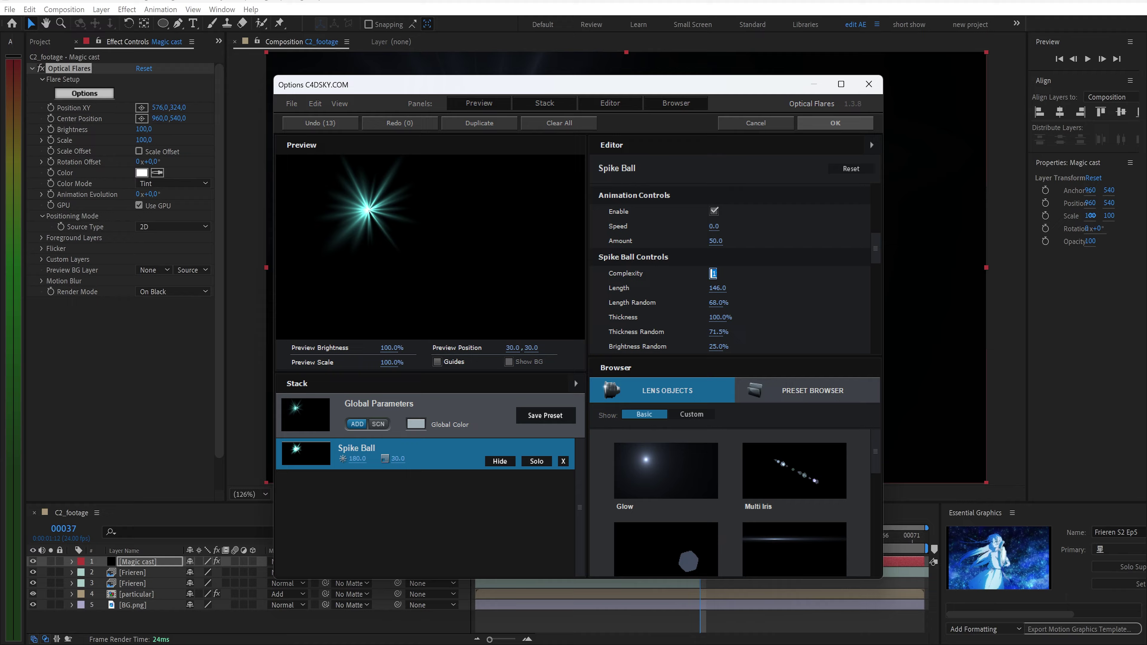
pyautogui.write('100')
pyautogui.press('Return')
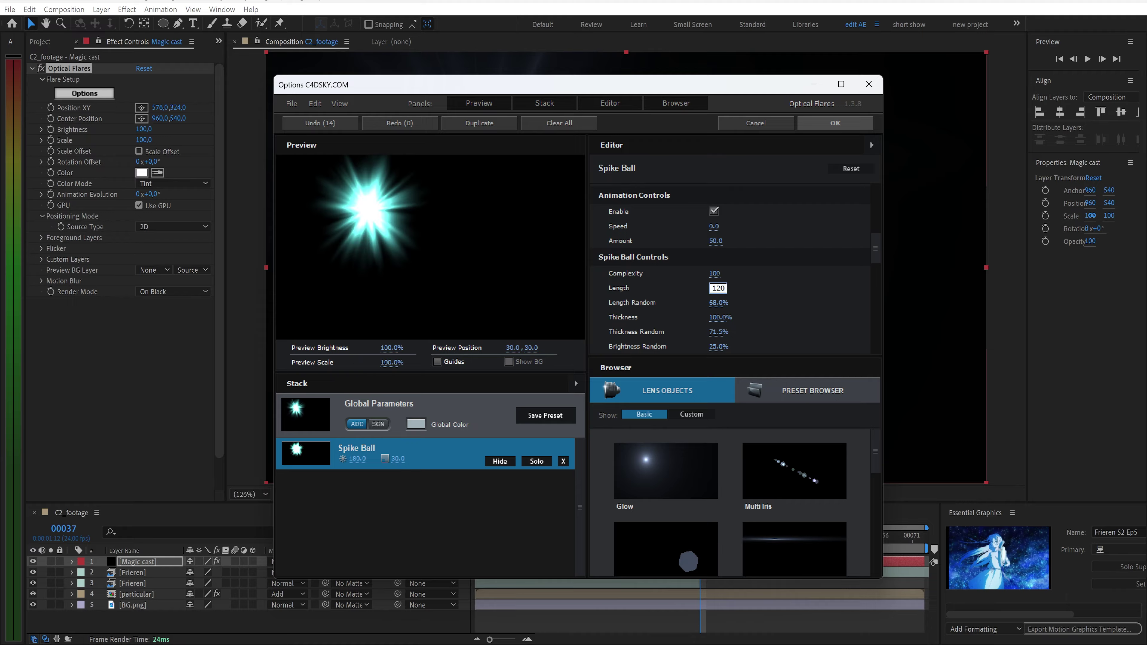
pyautogui.press('Return')
pyautogui.scroll(-1, 718, 308)
pyautogui.moveTo(718, 302); pyautogui.dragTo(696, 324)
pyautogui.scroll(-1, 715, 326)
pyautogui.write('10')
pyautogui.press('Return')
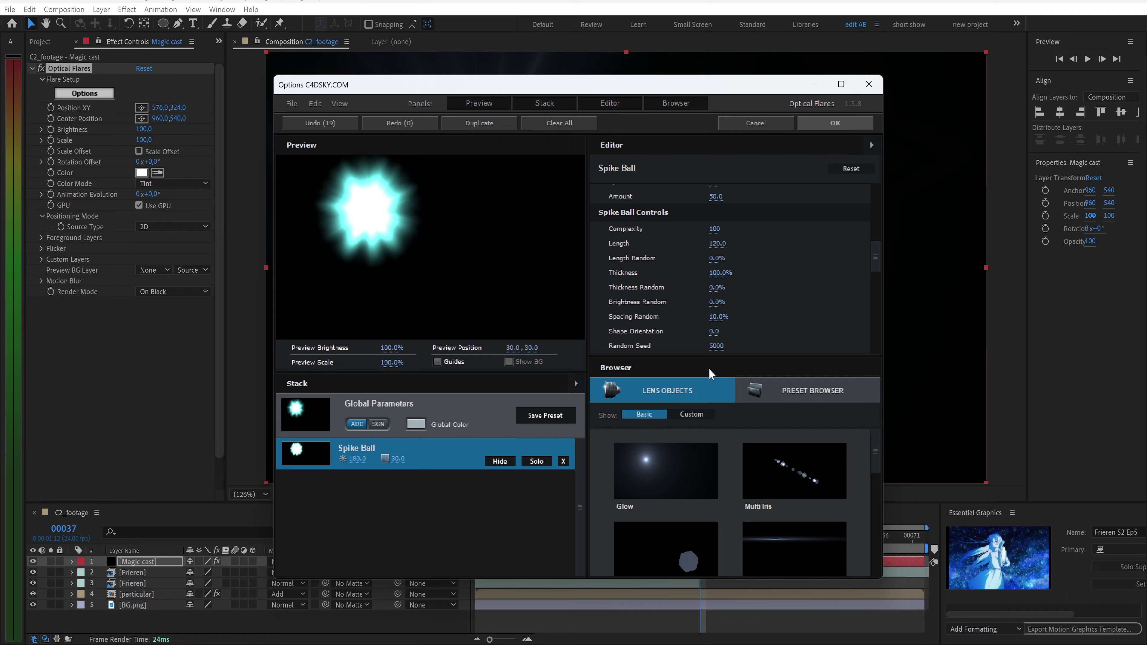
# Add a Shimmer object to the flare with Brightness 100 and Scale 70%.
pyautogui.scroll(-3, 722, 474)
pyautogui.click(667, 535)
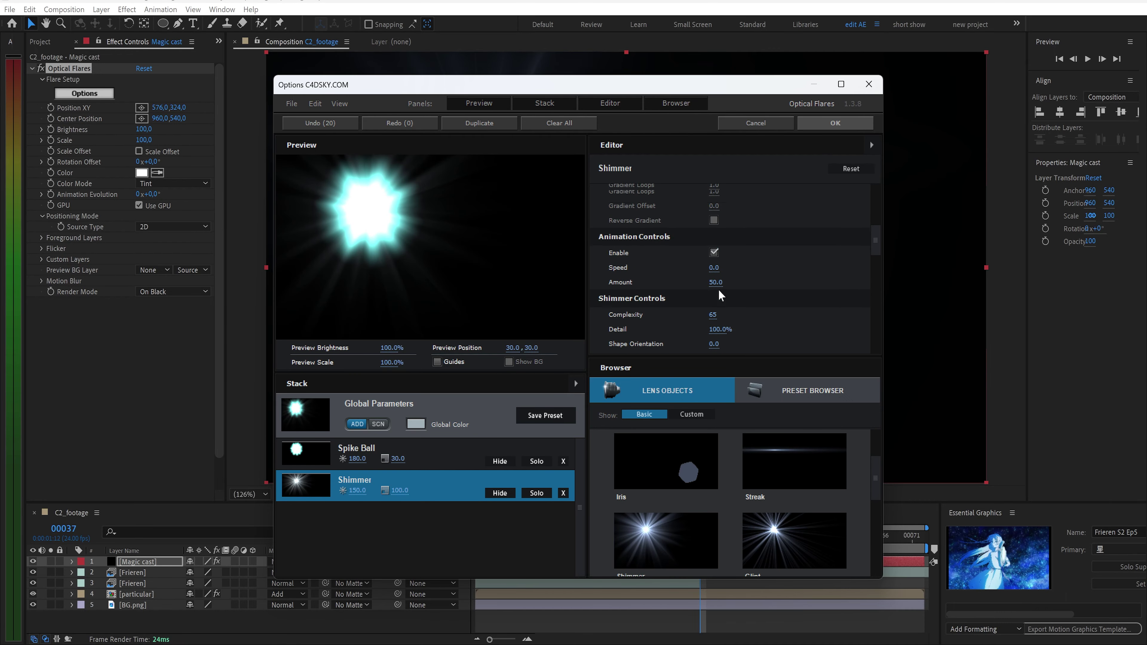
pyautogui.scroll(5, 720, 295)
pyautogui.moveTo(718, 212)
pyautogui.mouseDown()
pyautogui.moveTo(700, 212)
pyautogui.moveTo(705, 223)
pyautogui.mouseUp()
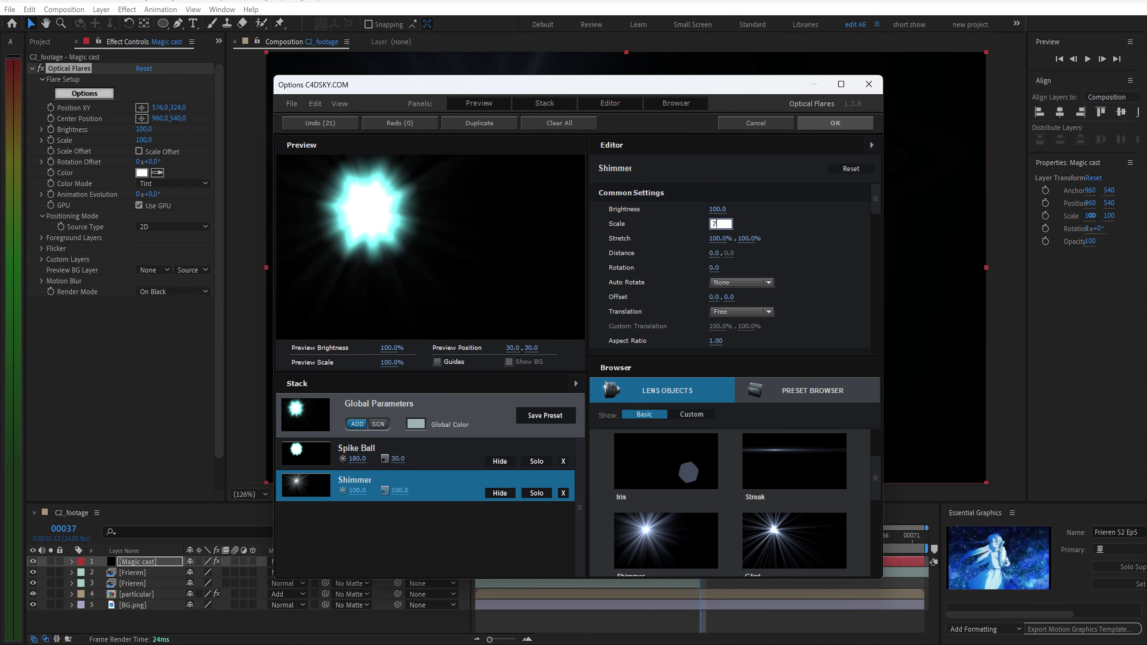
# Set the Shimmer's Color 1 to 67E8EB and change its Complexity to give denser rays.
pyautogui.scroll(-3, 720, 233)
pyautogui.click(718, 232)
pyautogui.click(813, 273)
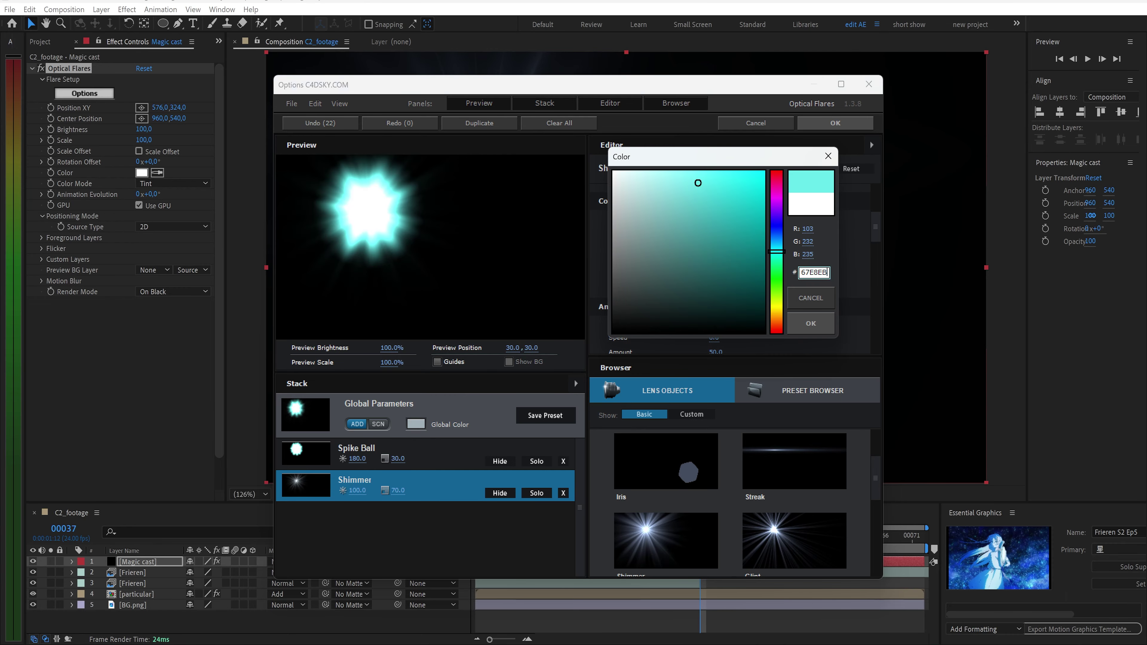
pyautogui.click(812, 324)
pyautogui.scroll(-2, 816, 330)
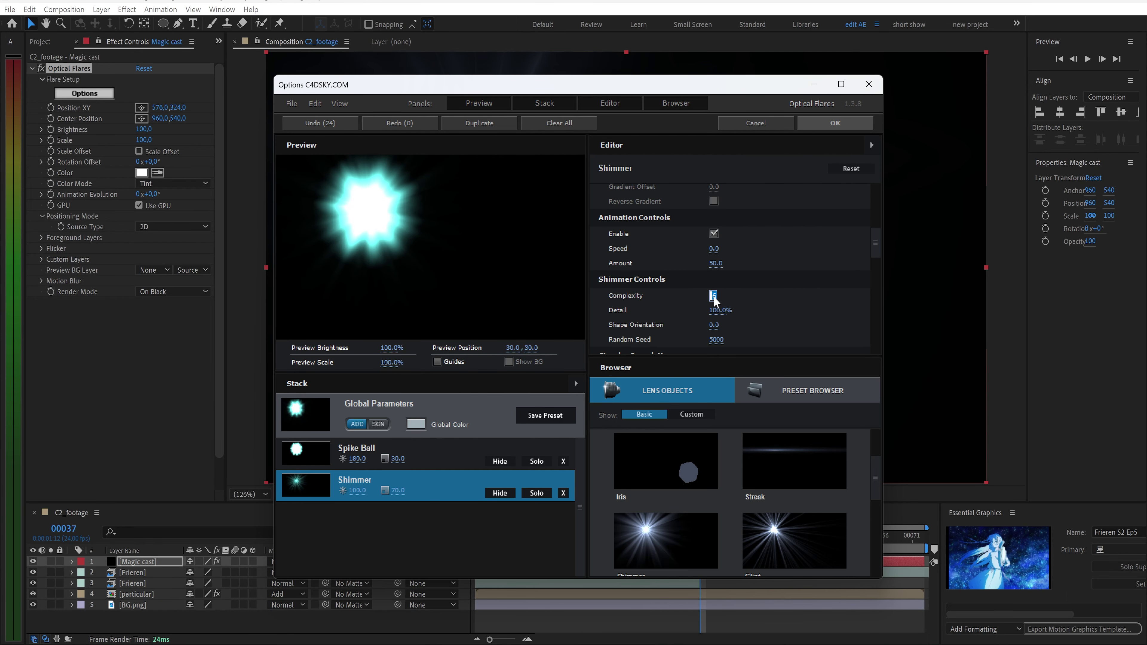
pyautogui.write('2')
pyautogui.press('Return')
# Change the Spike Ball's Color 1 to saturated cyan 00E5EB and accept the flare design.
pyautogui.click(429, 452)
pyautogui.scroll(2, 723, 249)
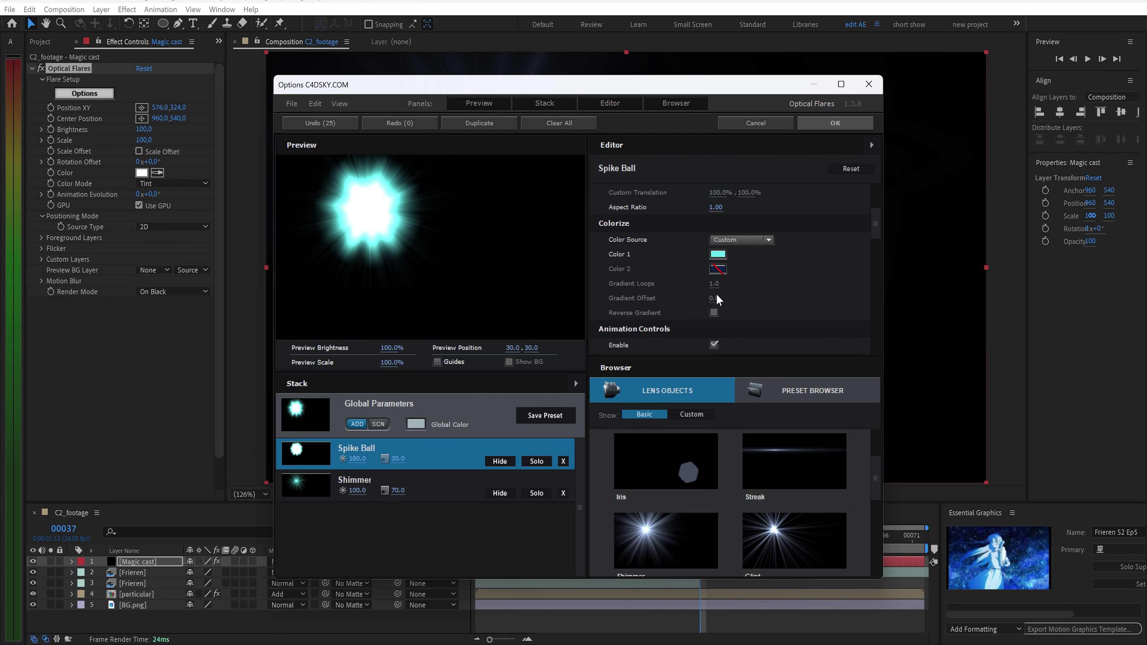
pyautogui.click(715, 251)
pyautogui.moveTo(723, 203); pyautogui.dragTo(767, 207)
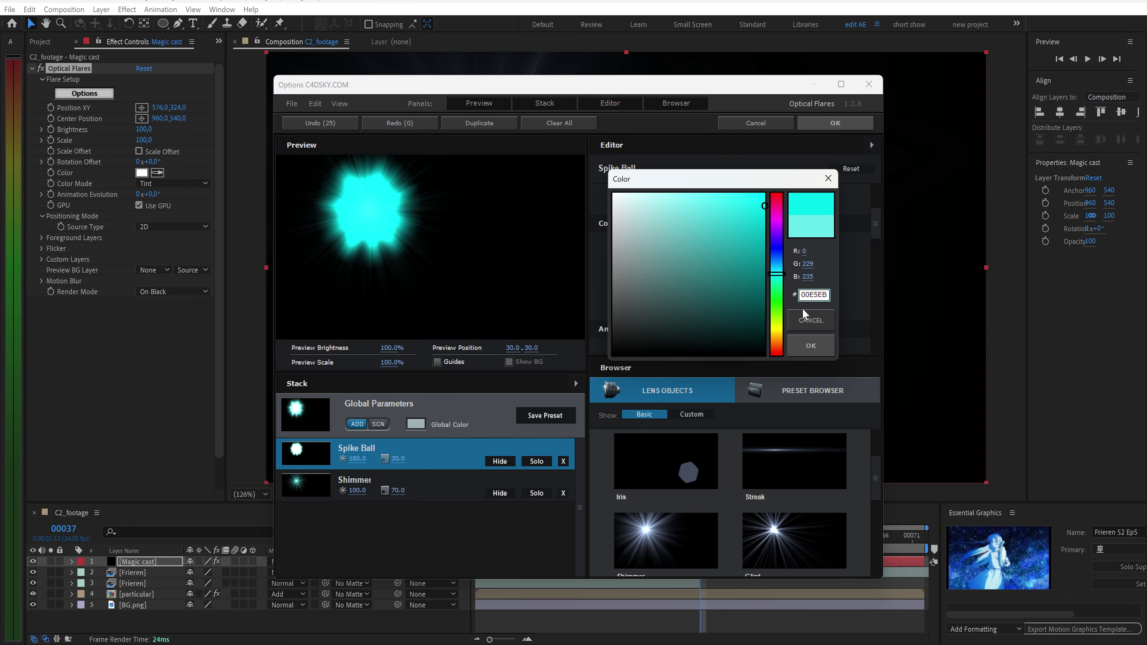
pyautogui.click(807, 345)
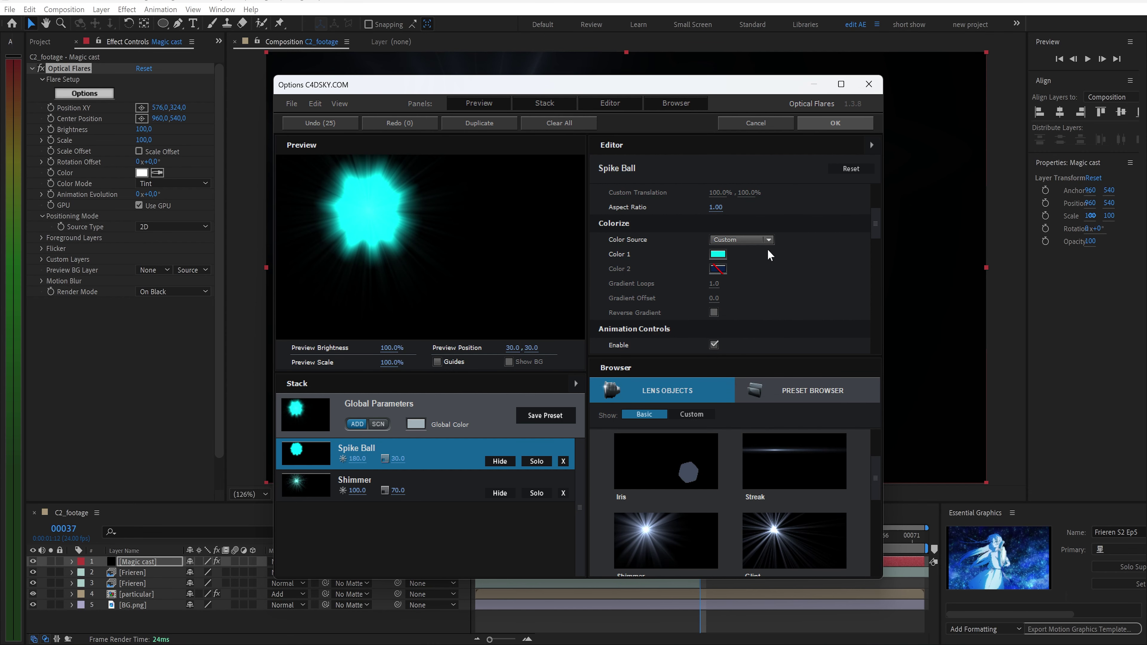
pyautogui.click(835, 122)
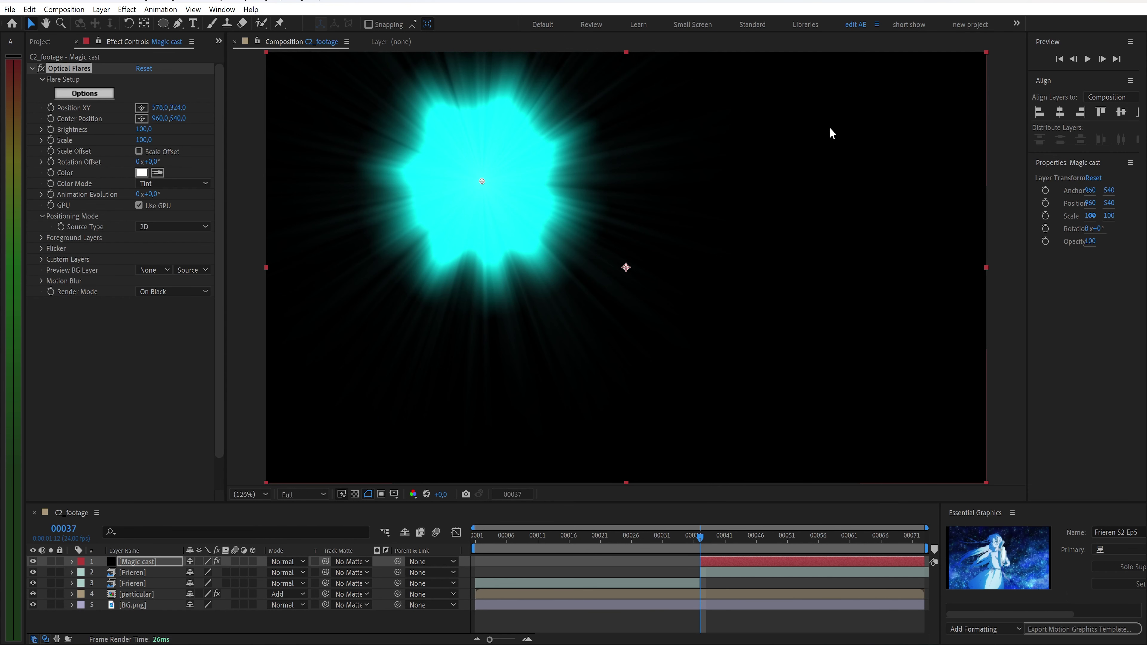
# Set the Magic cast layer's blending mode to Screen and position the flare on the staff's glowing orb at about 1010.7, 499.4.
pyautogui.click(302, 561)
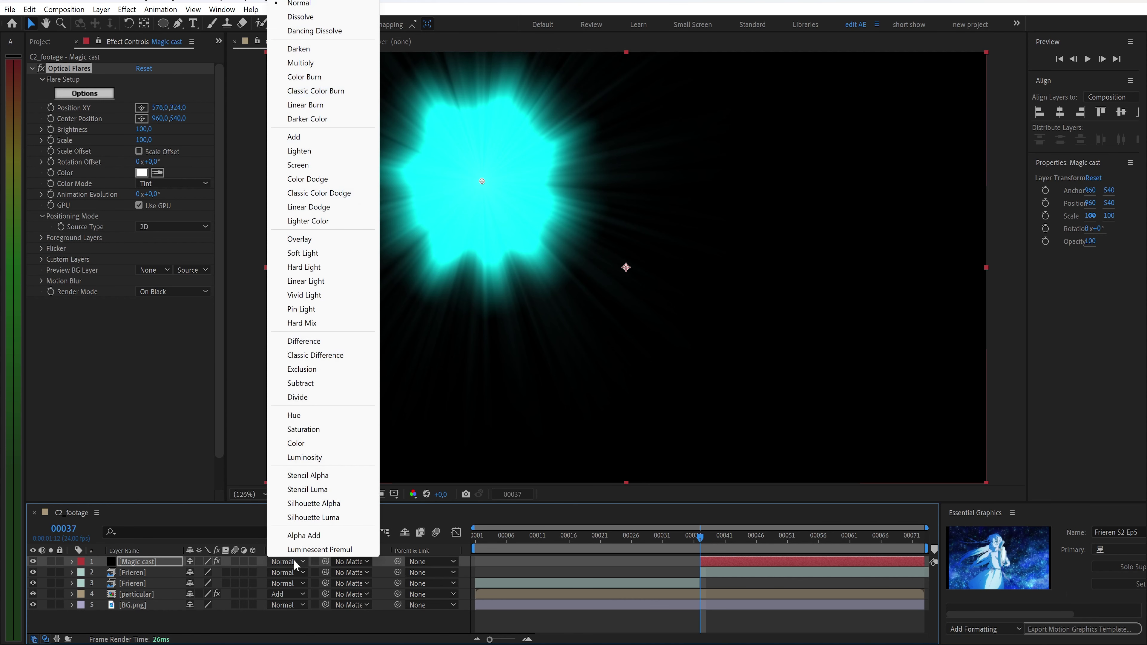
pyautogui.click(324, 168)
pyautogui.click(141, 107)
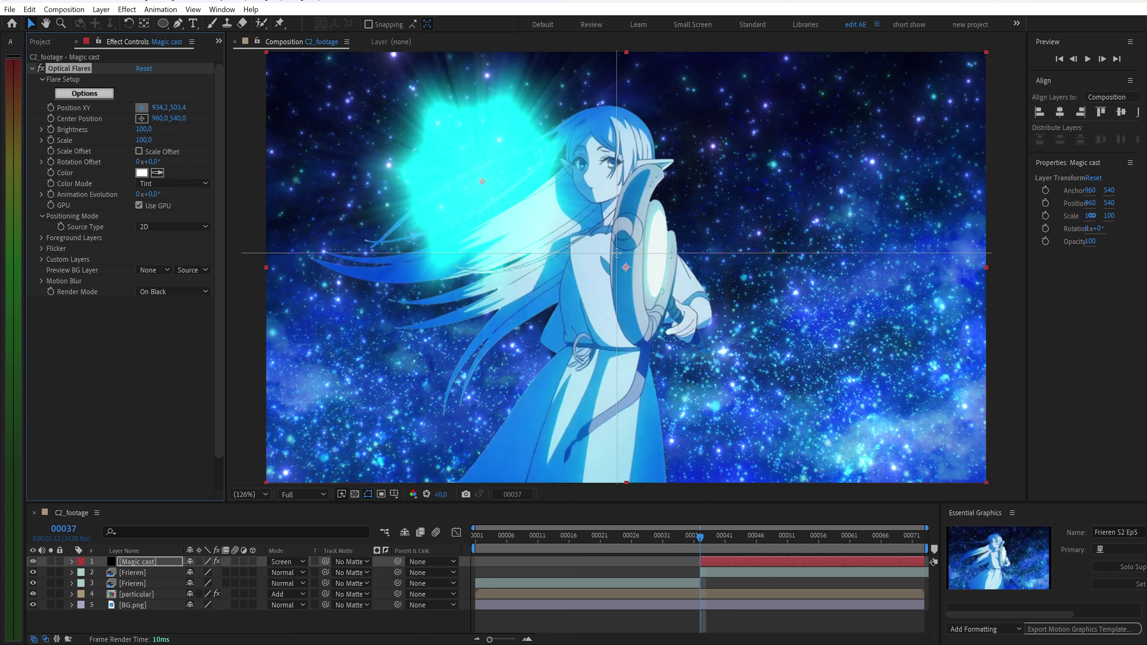
pyautogui.click(645, 252)
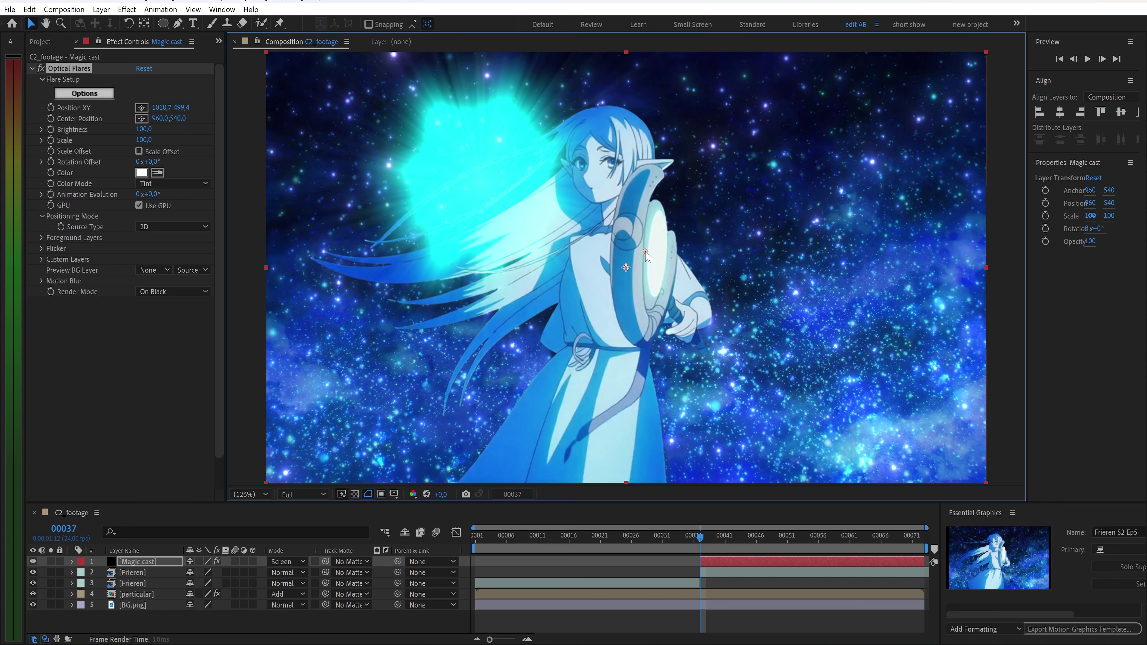
# Keyframe the flare's Brightness at 50 and Scale at 30 on frame 37.
pyautogui.click(143, 130)
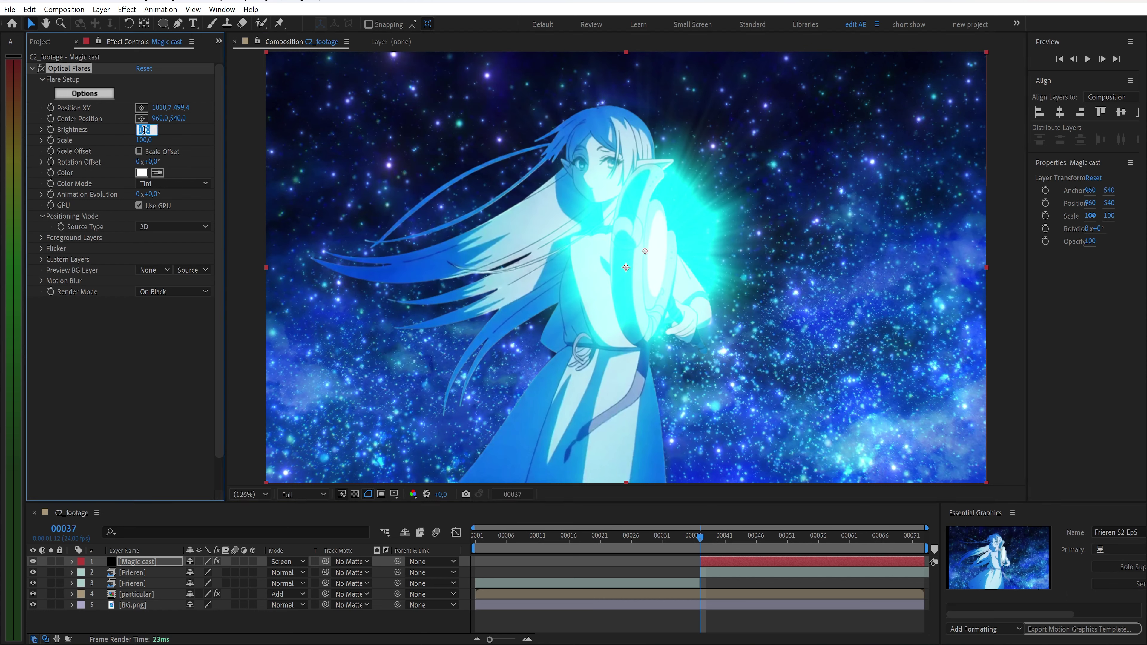
pyautogui.write('50')
pyautogui.press('Return')
pyautogui.click(144, 139)
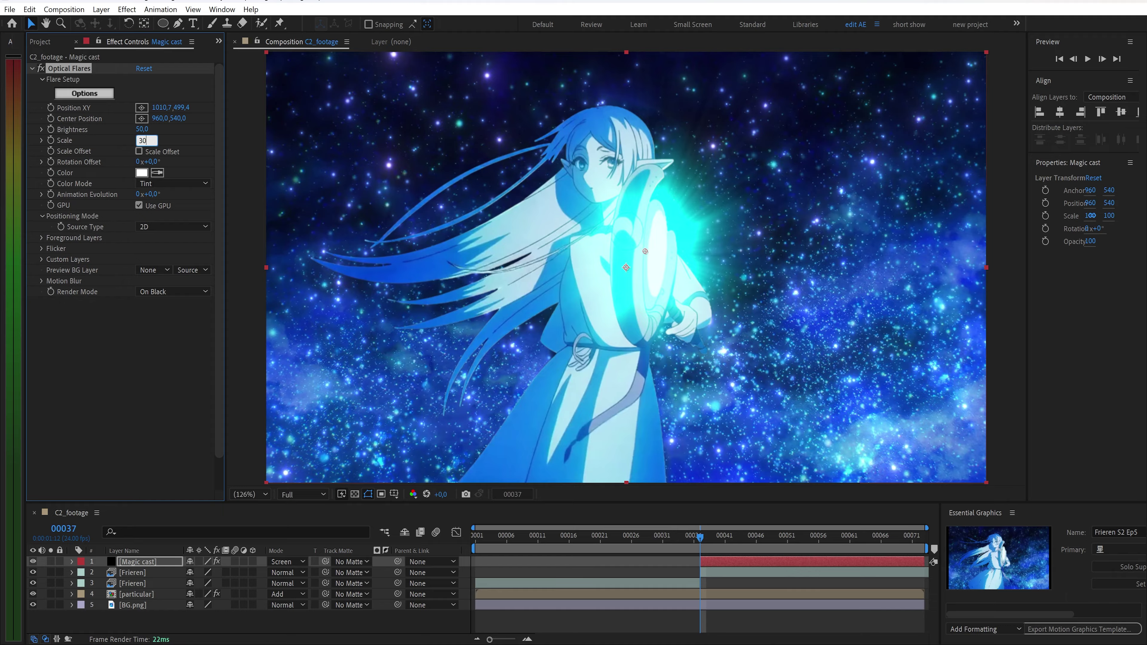
pyautogui.write('30')
pyautogui.press('Return')
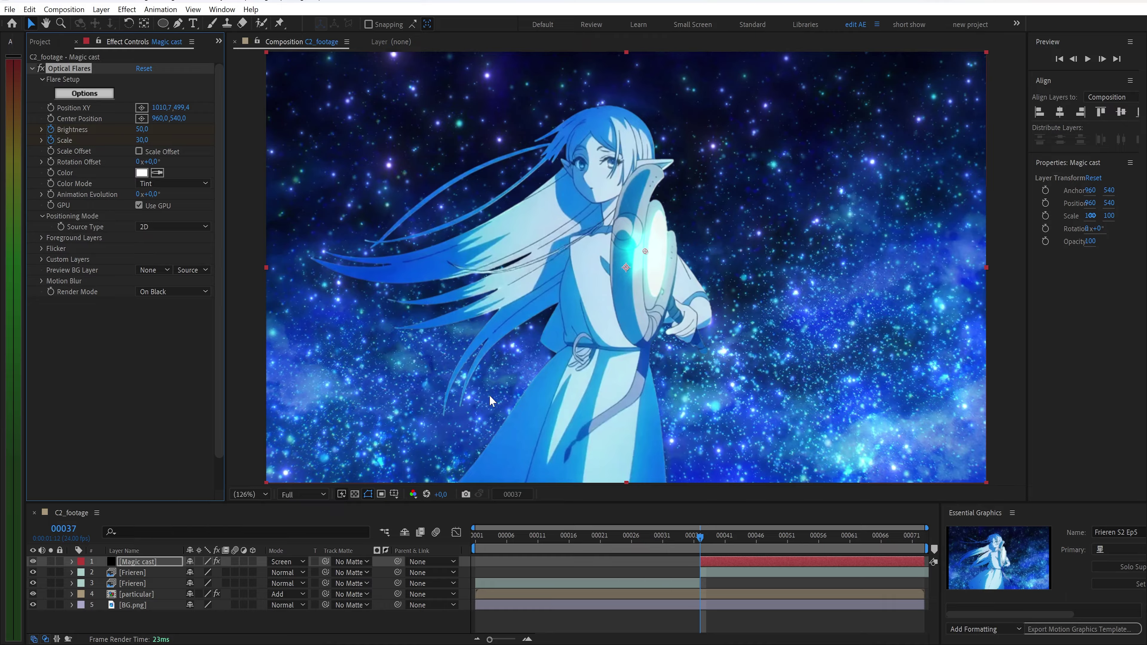
# Keyframe the flare's Brightness at 90 and Scale at 110 on frame 46.
pyautogui.press('space')
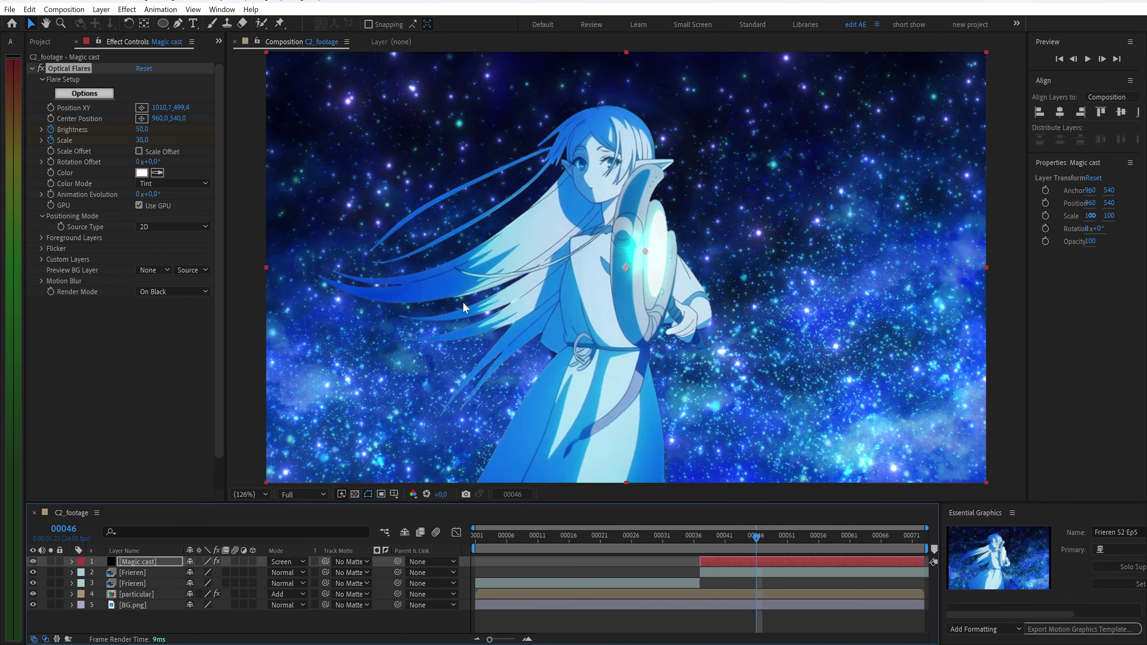
pyautogui.click(142, 129)
pyautogui.write('90')
pyautogui.press('Return')
pyautogui.click(142, 140)
pyautogui.write('110')
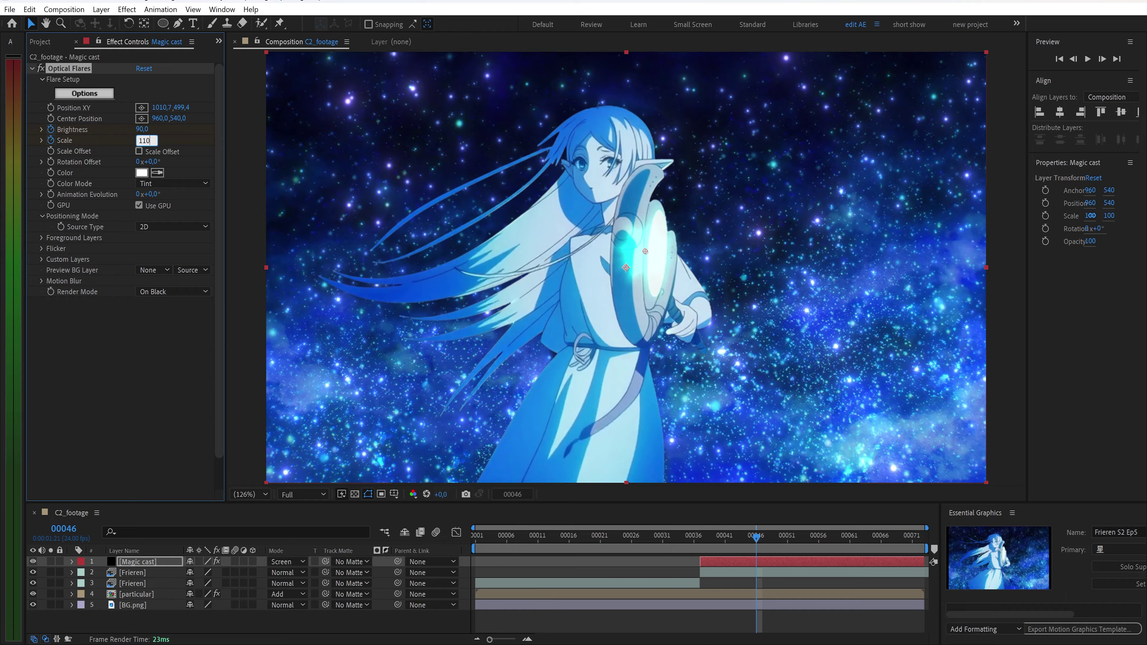
pyautogui.press('Return')
# Keyframe the flare's Brightness at 60 and Scale at 70 on frame 53.
pyautogui.moveTo(744, 530); pyautogui.dragTo(800, 536)
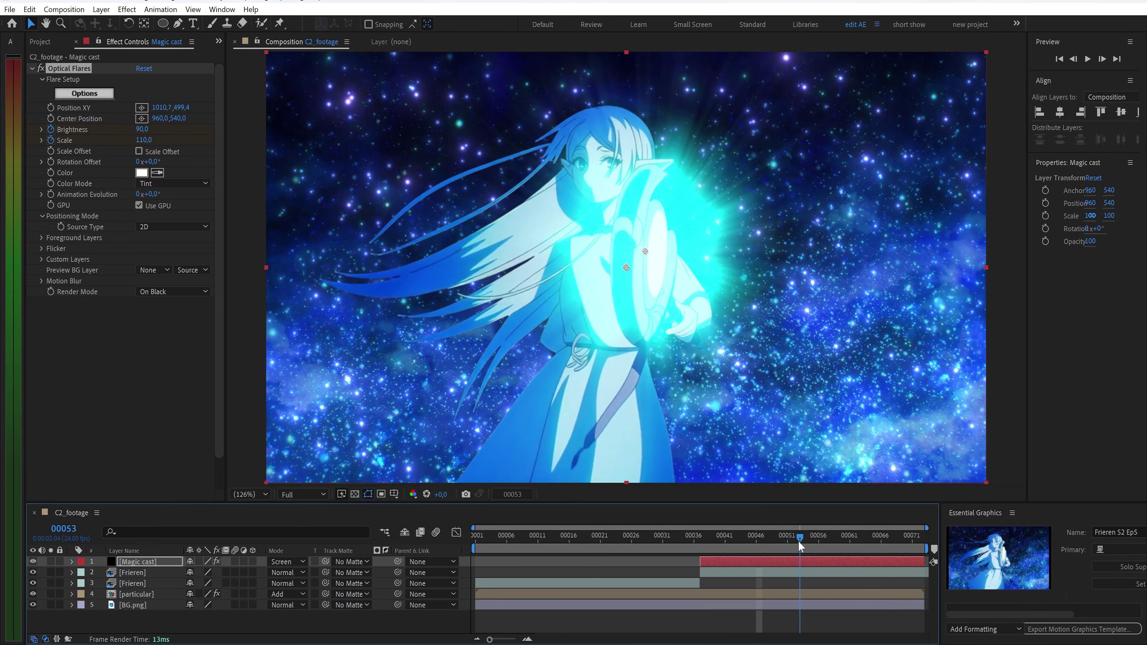
pyautogui.click(143, 129)
pyautogui.write('60')
pyautogui.press('Tab')
pyautogui.write('70')
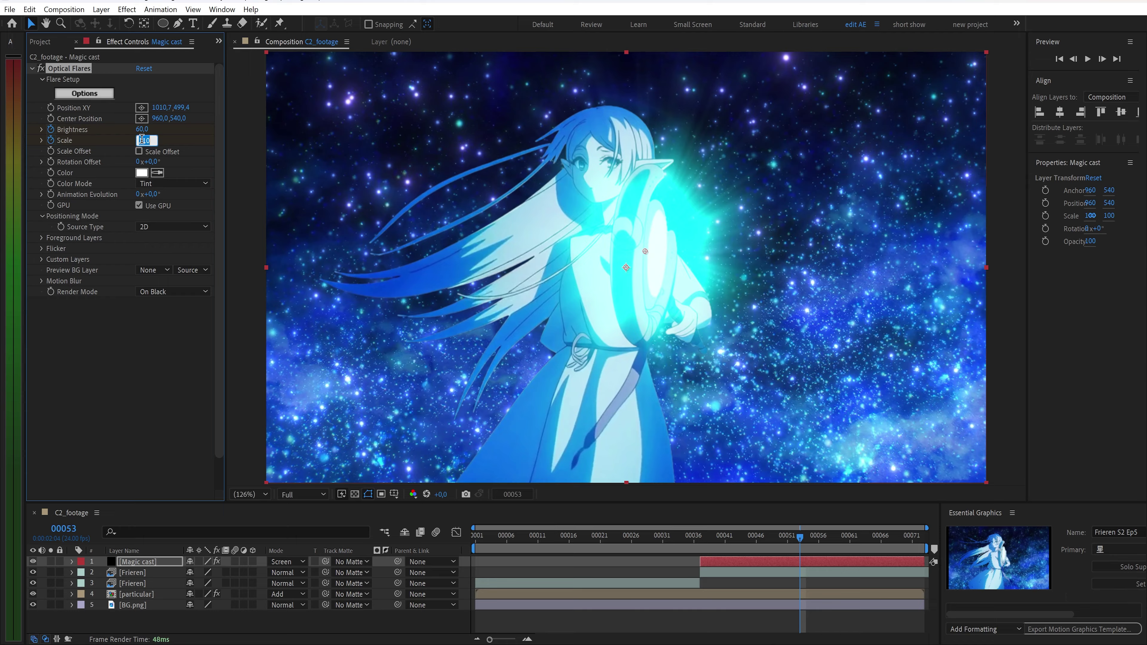
pyautogui.press('Return')
# Add the expression random(10) to the flare's Rotation Offset and play back the magic cast from frame 37.
pyautogui.moveTo(795, 535); pyautogui.dragTo(700, 536)
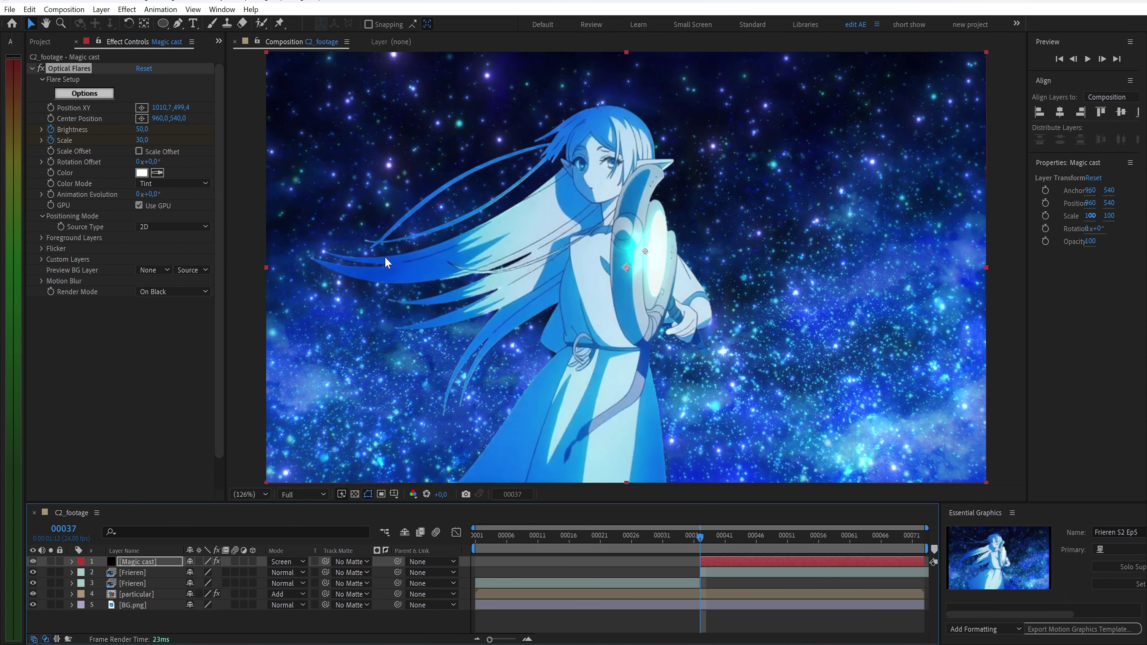
pyautogui.keyDown('alt'); pyautogui.click(51, 161); pyautogui.keyUp('alt')
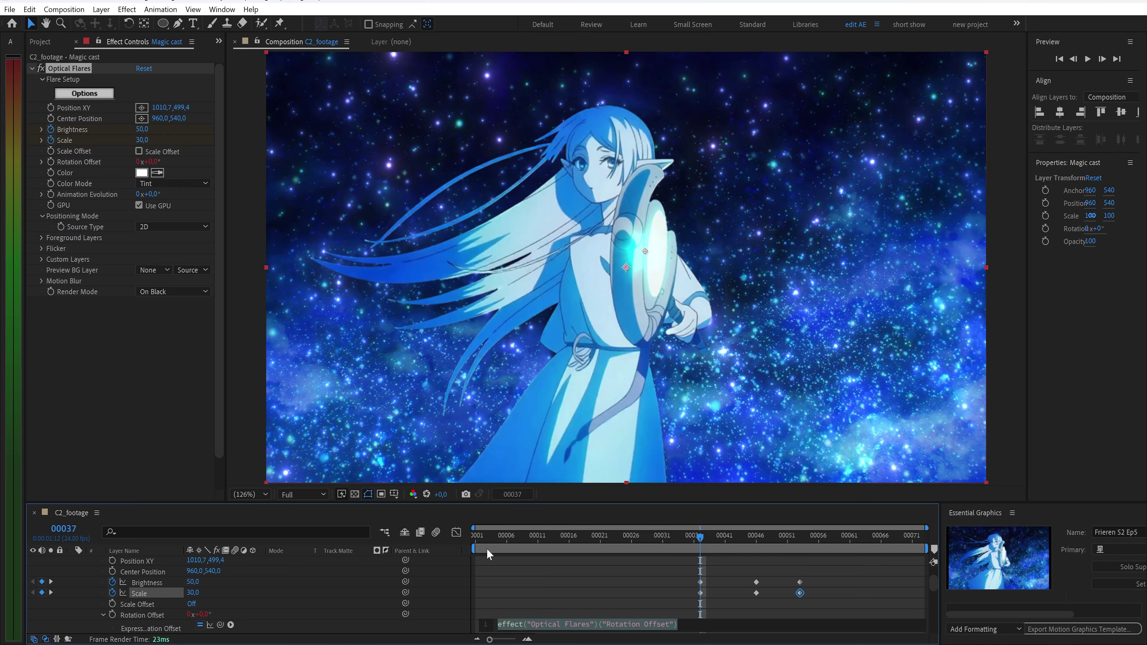
pyautogui.scroll(-1, 488, 554)
pyautogui.write('random()')
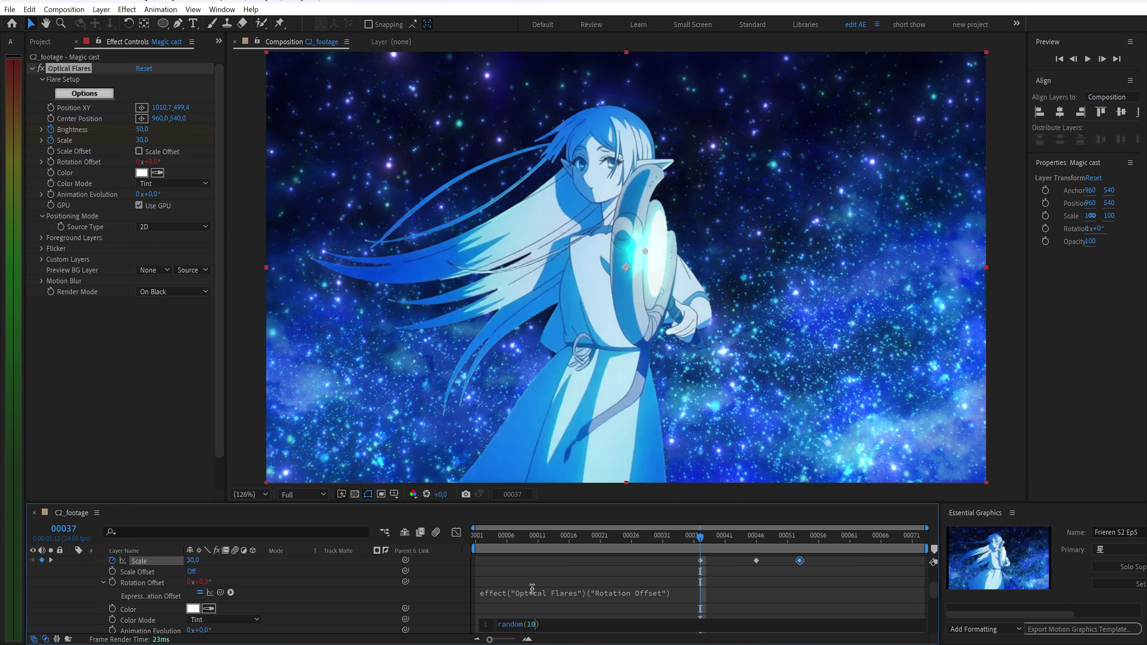
pyautogui.click(714, 557)
pyautogui.press('space')
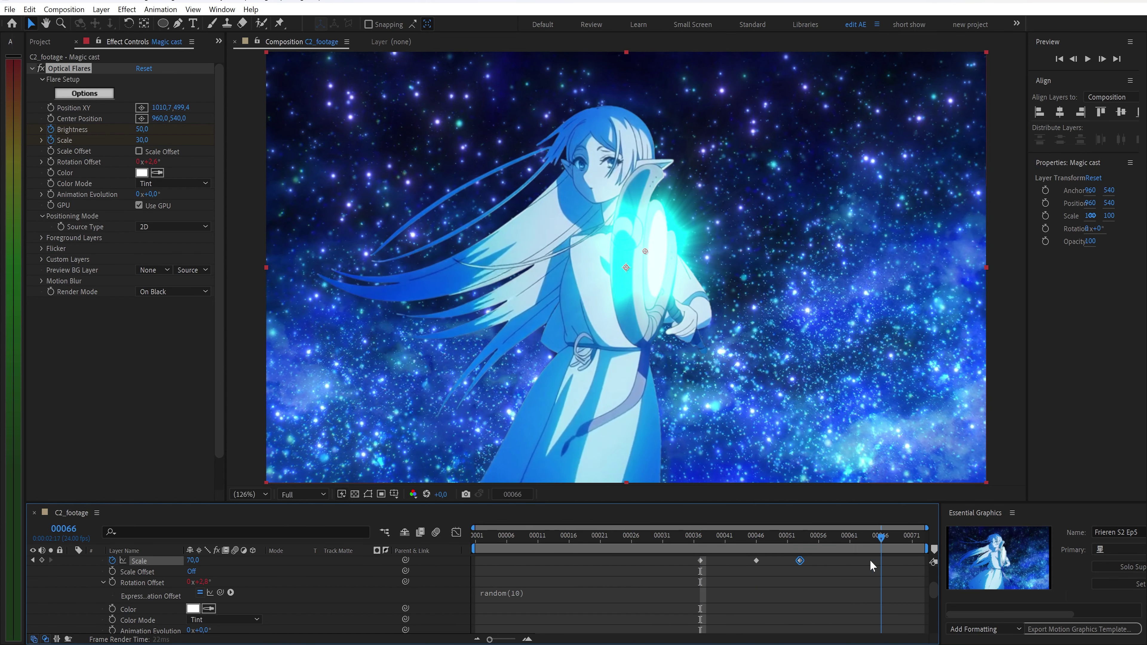
pyautogui.press('space')
# Apply Deep Glow to the Magic cast layer with Radius 100 and Exposure 0.2.
pyautogui.hotkey('ctrl', 'space')
pyautogui.write('d')
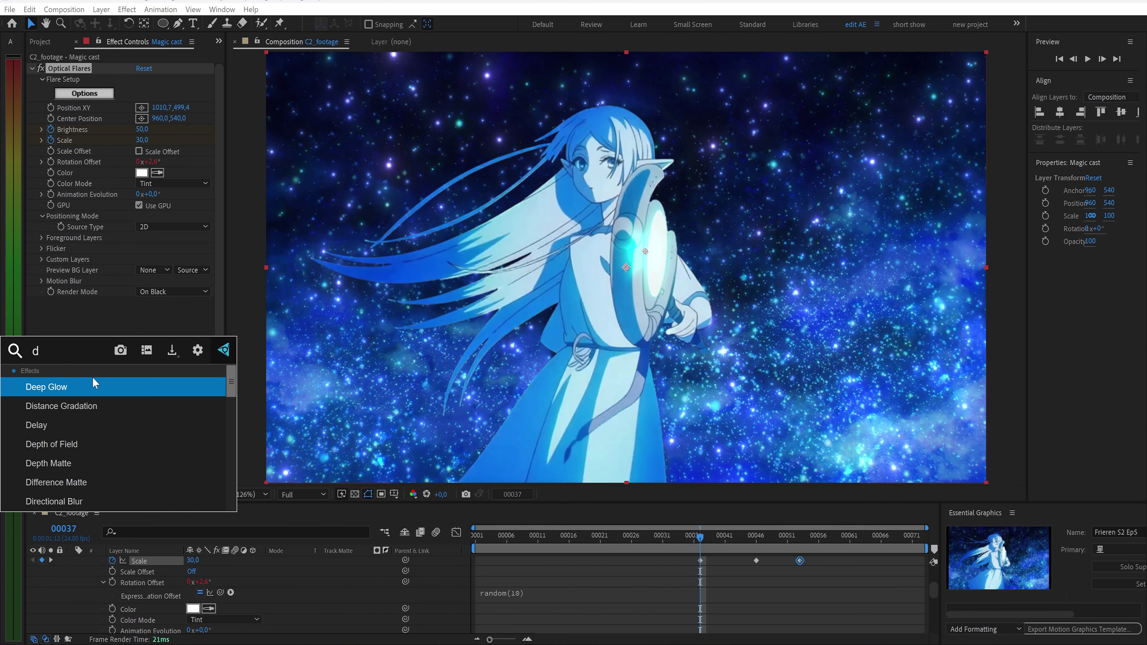
pyautogui.click(93, 379)
pyautogui.scroll(-2, 111, 283)
pyautogui.click(142, 235)
pyautogui.write('10')
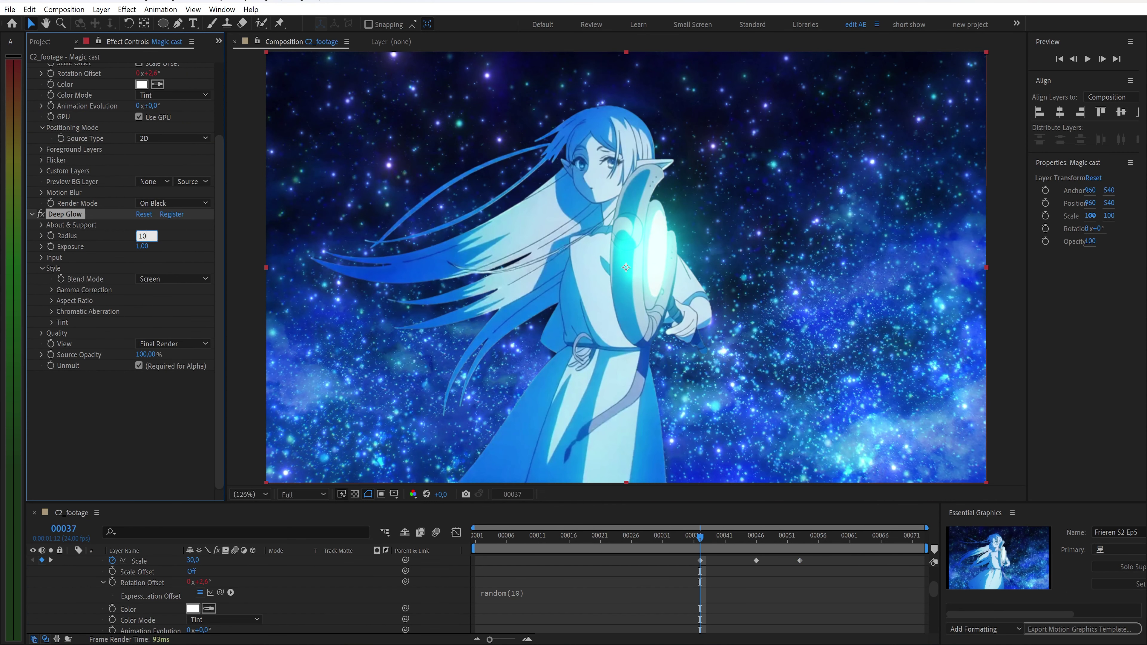
pyautogui.write('0')
pyautogui.click(142, 246)
pyautogui.write('0,2')
pyautogui.press('Return')
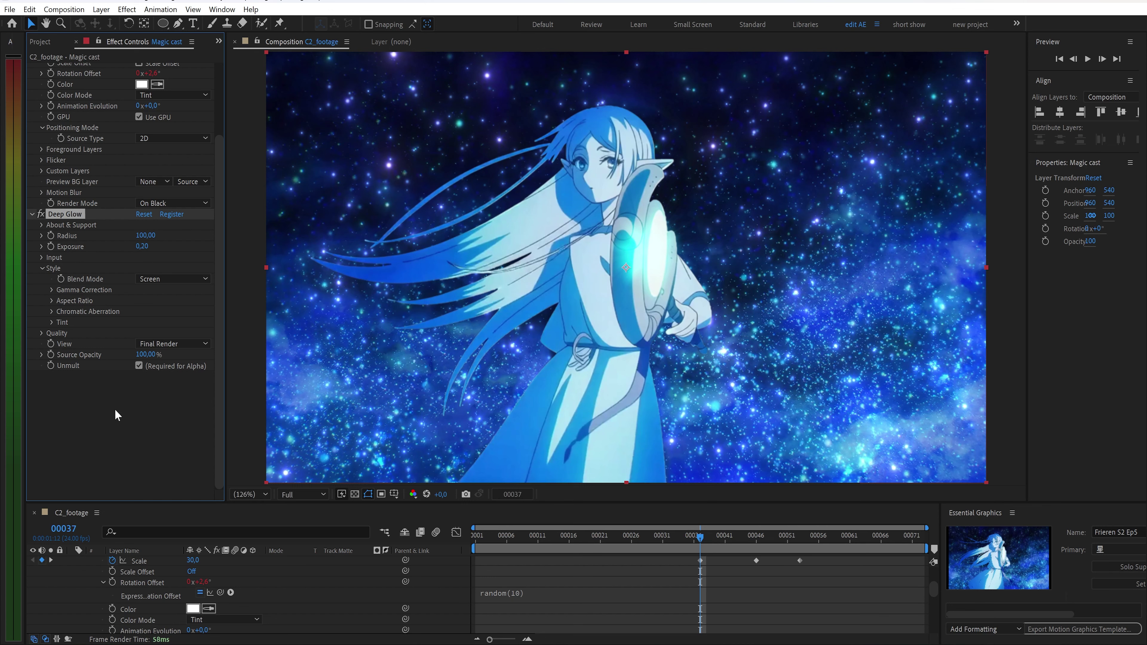
# Add a Glow with Radius 30, Intensity 1.3, A & B Colors, Sawtooth A>B looping and Color B set to cyan 00E7ED.
pyautogui.hotkey('ctrl', 'space')
pyautogui.write('g')
pyautogui.press('Return')
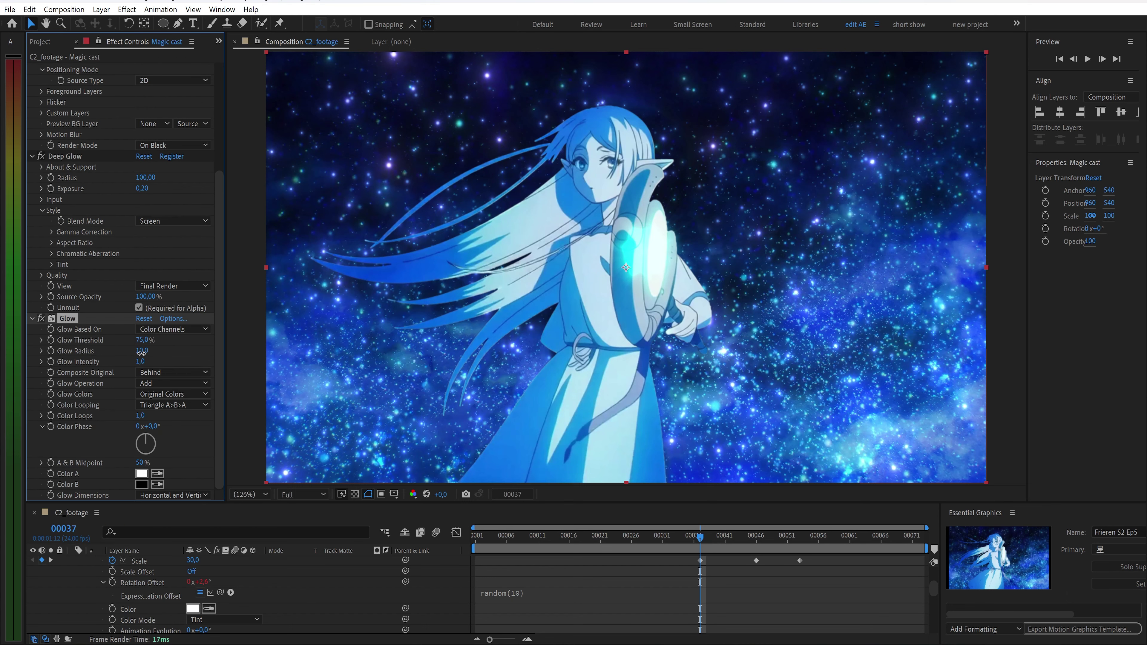
pyautogui.moveTo(142, 352)
pyautogui.mouseDown()
pyautogui.moveTo(153, 353)
pyautogui.moveTo(147, 361)
pyautogui.mouseUp()
pyautogui.click(173, 395)
pyautogui.click(173, 422)
pyautogui.click(173, 404)
pyautogui.click(173, 422)
pyautogui.click(141, 484)
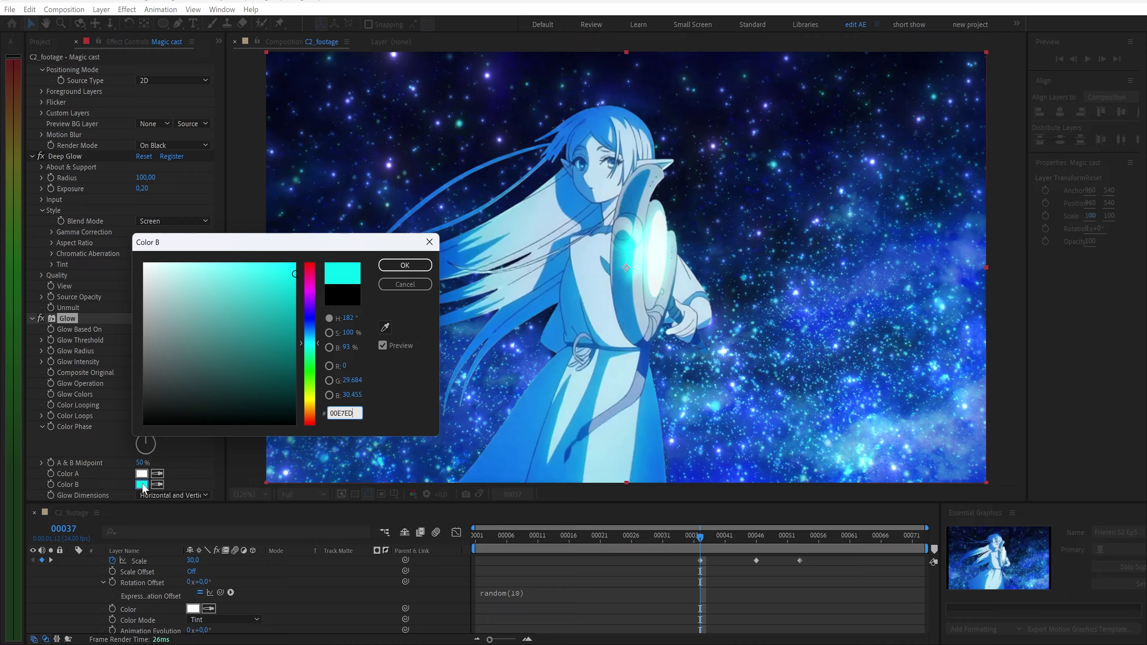
pyautogui.press('Return')
# Set the Magic cast layer's opacity to 70%.
pyautogui.press('t')
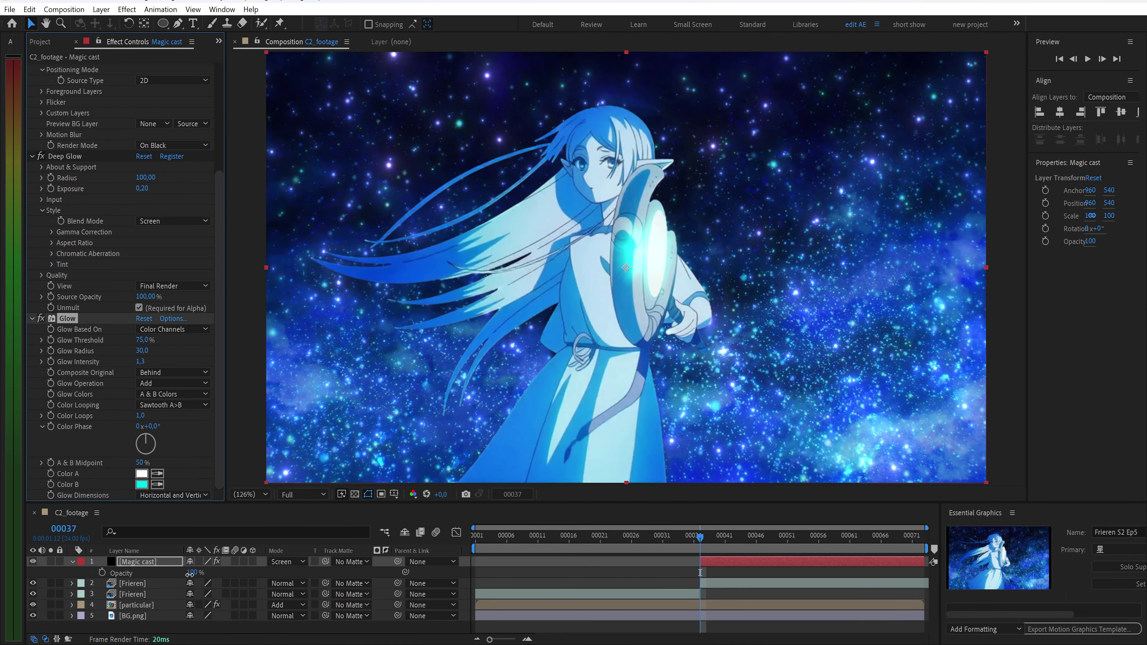
pyautogui.click(191, 572)
pyautogui.write('70')
pyautogui.press('Return')
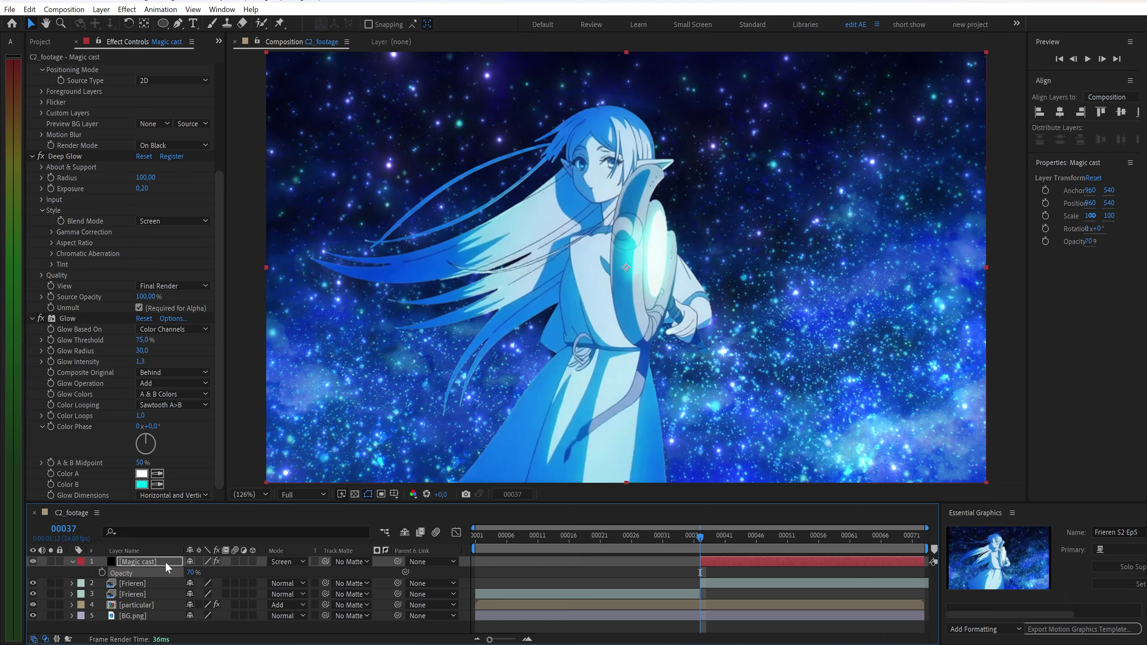
# Duplicate the Magic cast layer and replace the copy's Glow with Starglow using the Electric Cross preset.
pyautogui.hotkey('ctrl', 'd')
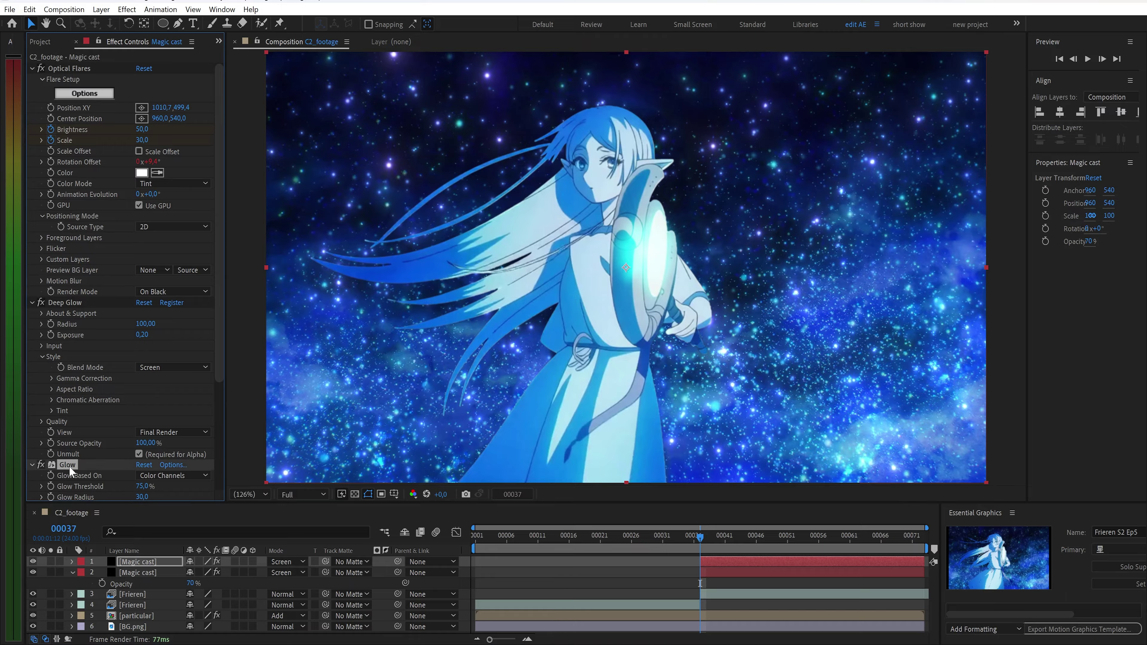
pyautogui.hotkey('ctrl', 'space')
pyautogui.write('st')
pyautogui.click(66, 482)
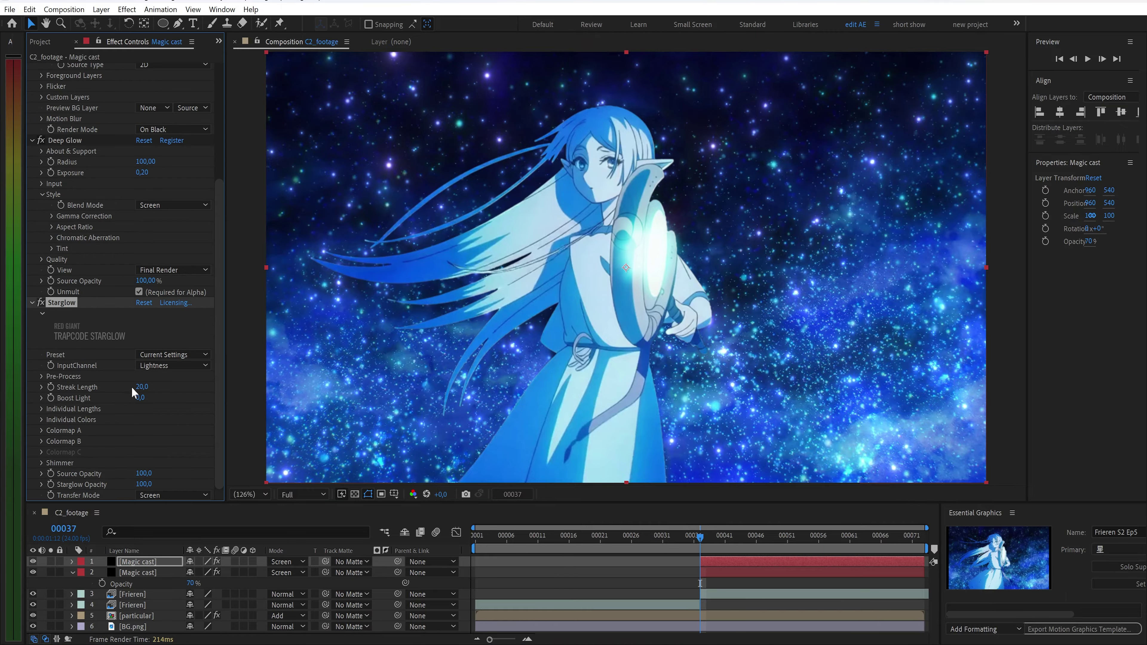
pyautogui.click(154, 355)
pyautogui.click(206, 547)
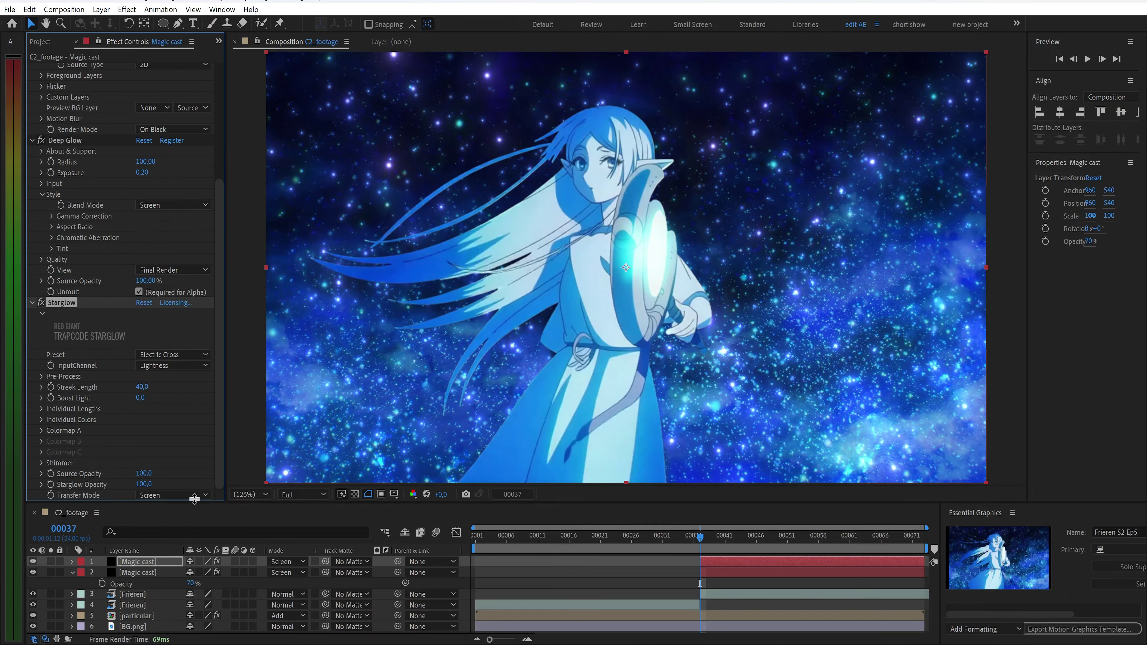
# Set Starglow's Threshold and Threshold Soft to 100, Streak Length to 30 and Boost Light to 5.
pyautogui.click(42, 377)
pyautogui.click(144, 387)
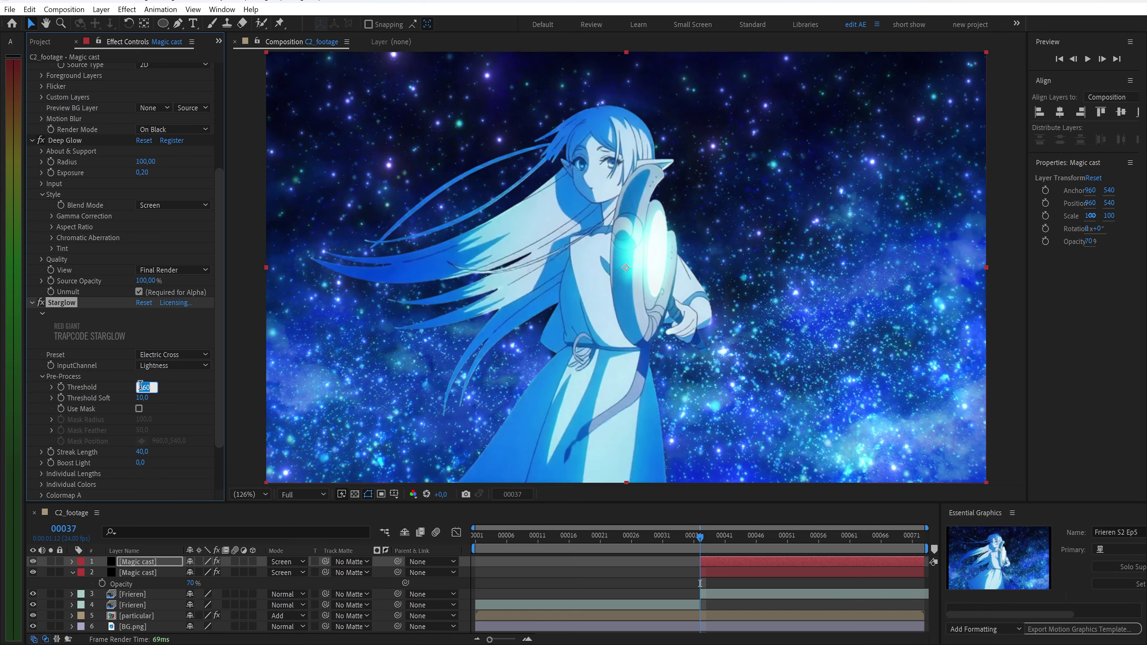
pyautogui.write('100')
pyautogui.press('Return')
pyautogui.click(142, 397)
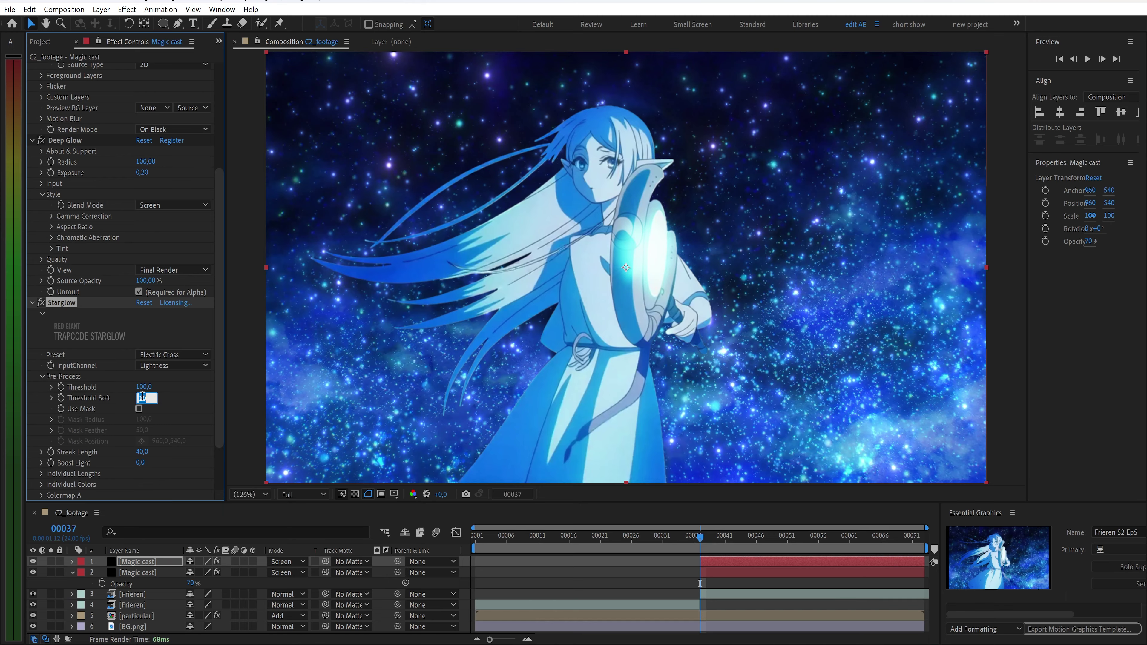
pyautogui.click(141, 452)
pyautogui.write('30')
pyautogui.press('Return')
# Switch Starglow's Colormap A to One Color and set that color to blue 207DB9.
pyautogui.scroll(-3, 113, 452)
pyautogui.click(41, 430)
pyautogui.scroll(-3, 54, 420)
pyautogui.click(152, 384)
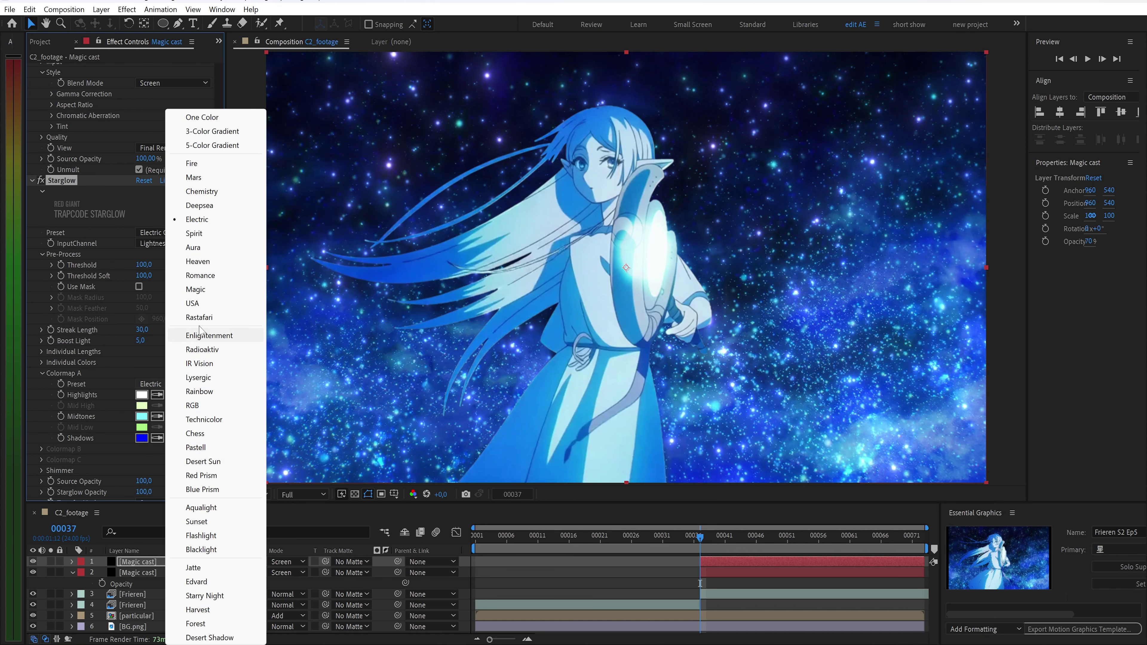
pyautogui.click(202, 117)
pyautogui.click(141, 416)
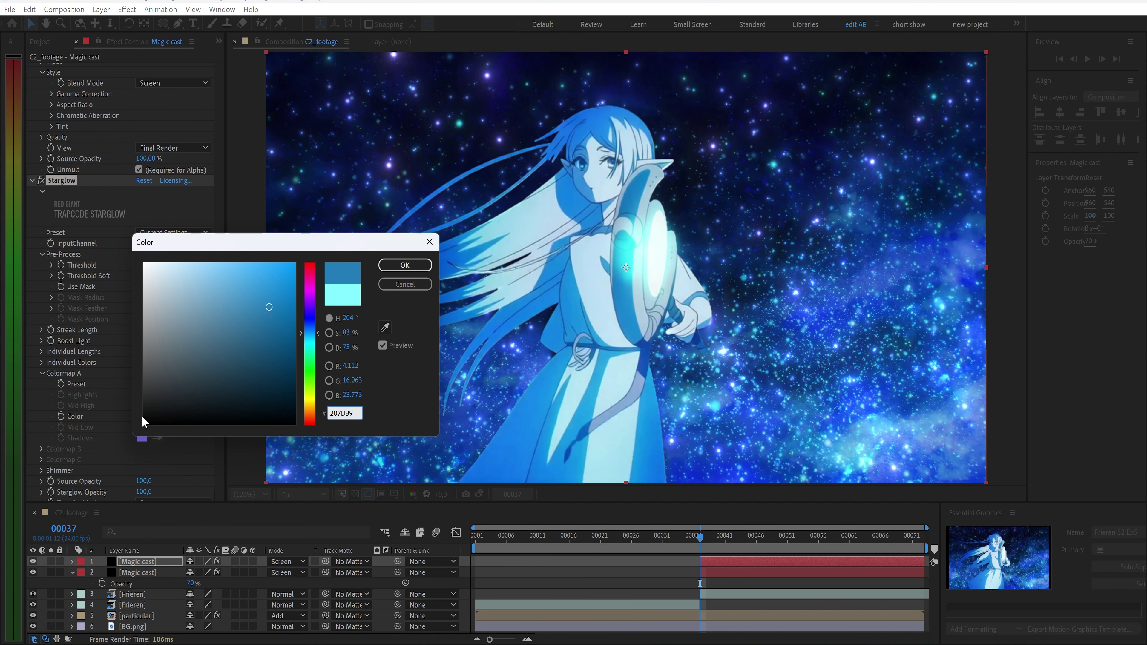
pyautogui.press('Return')
# Set Starglow's Shimmer Amount to 200.
pyautogui.click(42, 465)
pyautogui.scroll(-3, 43, 465)
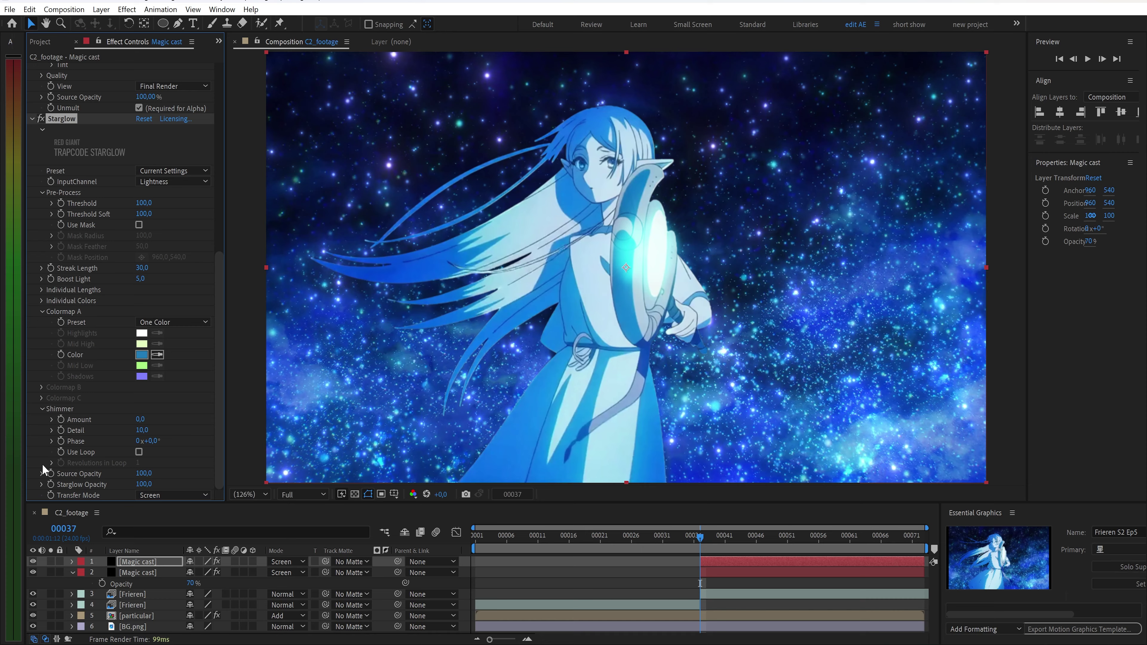
pyautogui.click(140, 420)
pyautogui.press('Return')
# Enable keyframing for the Shimmer Detail and set it to 0 on frame 53.
pyautogui.press('u')
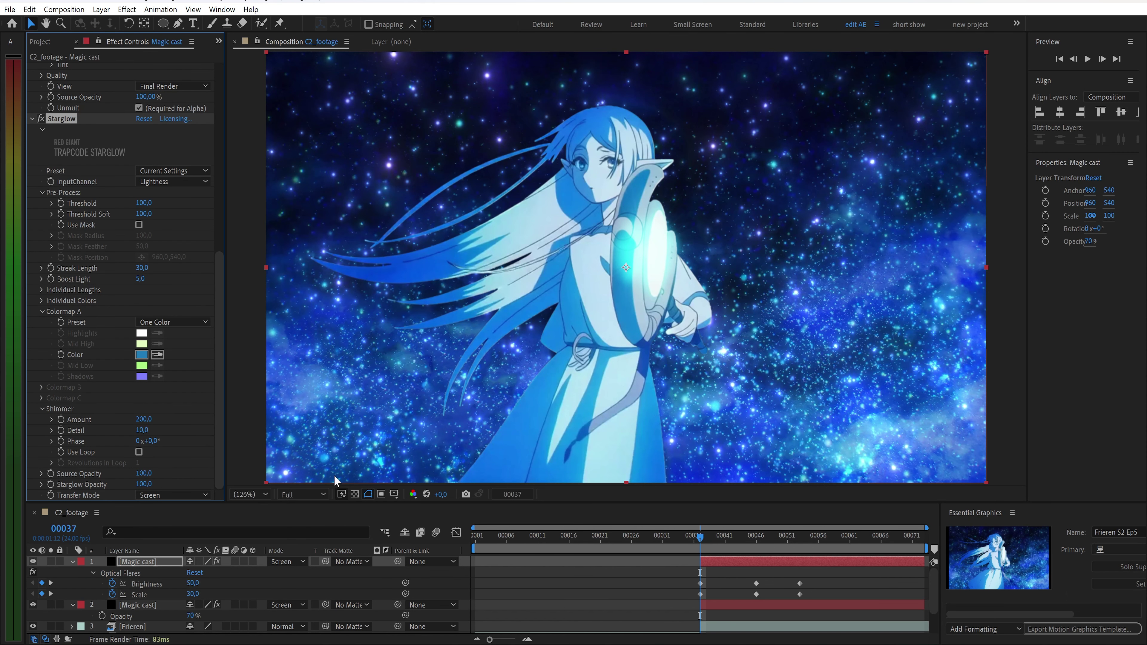
pyautogui.moveTo(699, 540); pyautogui.dragTo(803, 550)
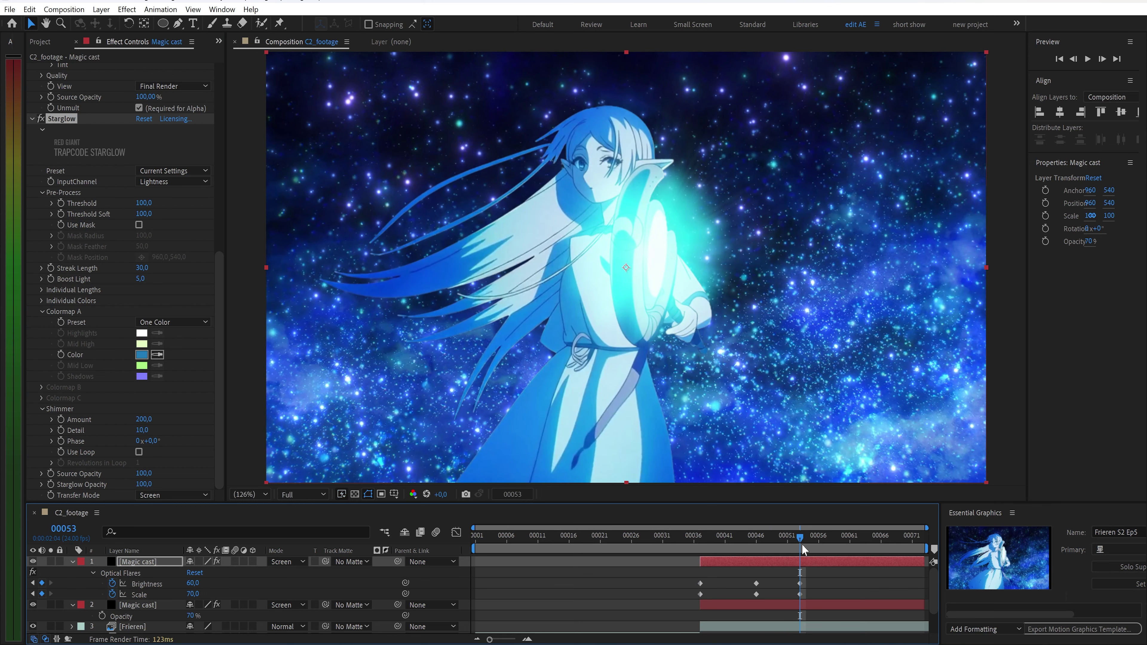
pyautogui.click(58, 429)
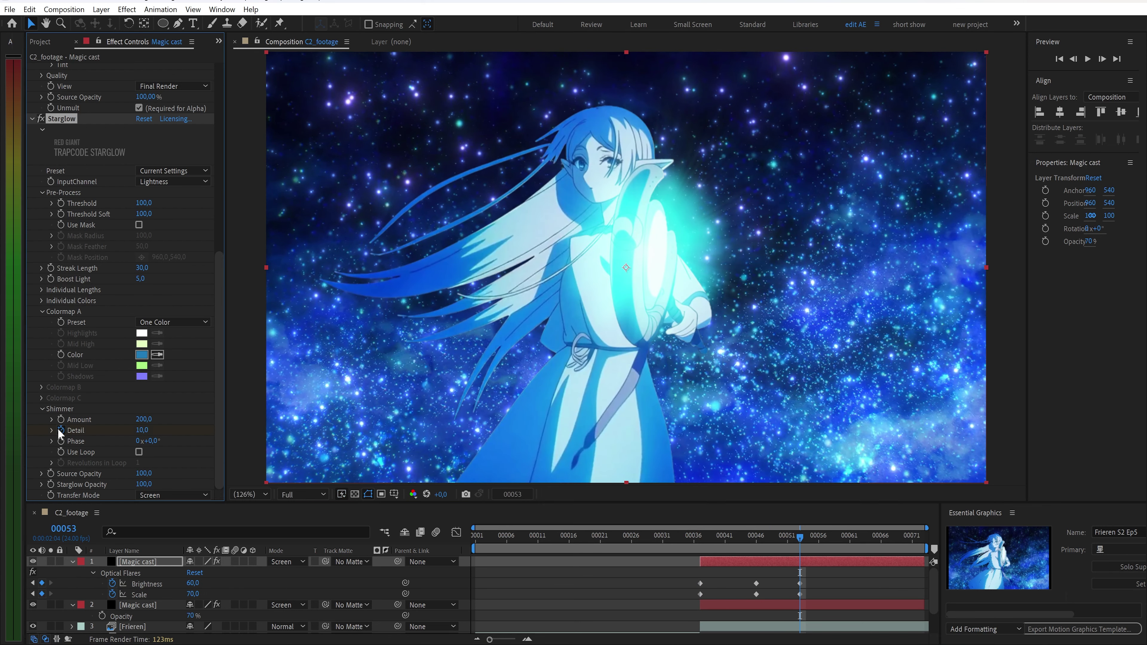
pyautogui.click(142, 431)
pyautogui.write('0')
pyautogui.press('Return')
# Keyframe the Shimmer Detail at 10 on frame 72 and set the Shimmer Phase to 30.
pyautogui.moveTo(791, 542); pyautogui.dragTo(923, 542)
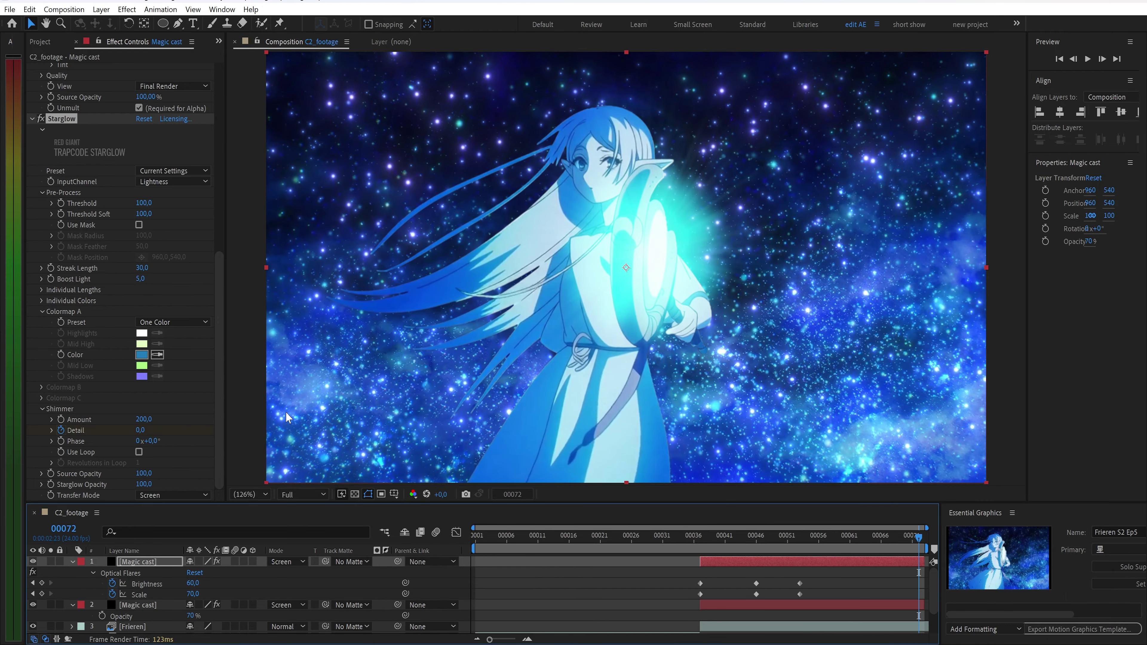
pyautogui.click(141, 431)
pyautogui.write('10')
pyautogui.press('Return')
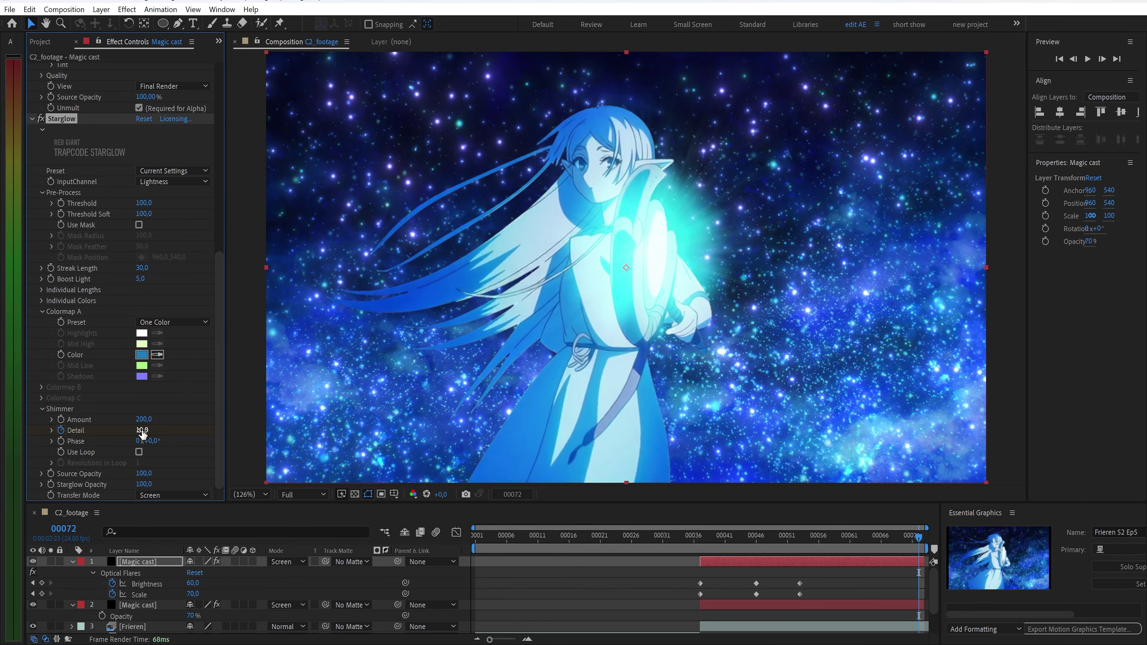
pyautogui.click(150, 442)
pyautogui.write('30')
pyautogui.press('Return')
# Return to frame 37, duplicate the top Magic cast layer as "Magic cast long" and place it below the other Magic cast layers.
pyautogui.moveTo(920, 542); pyautogui.dragTo(700, 561)
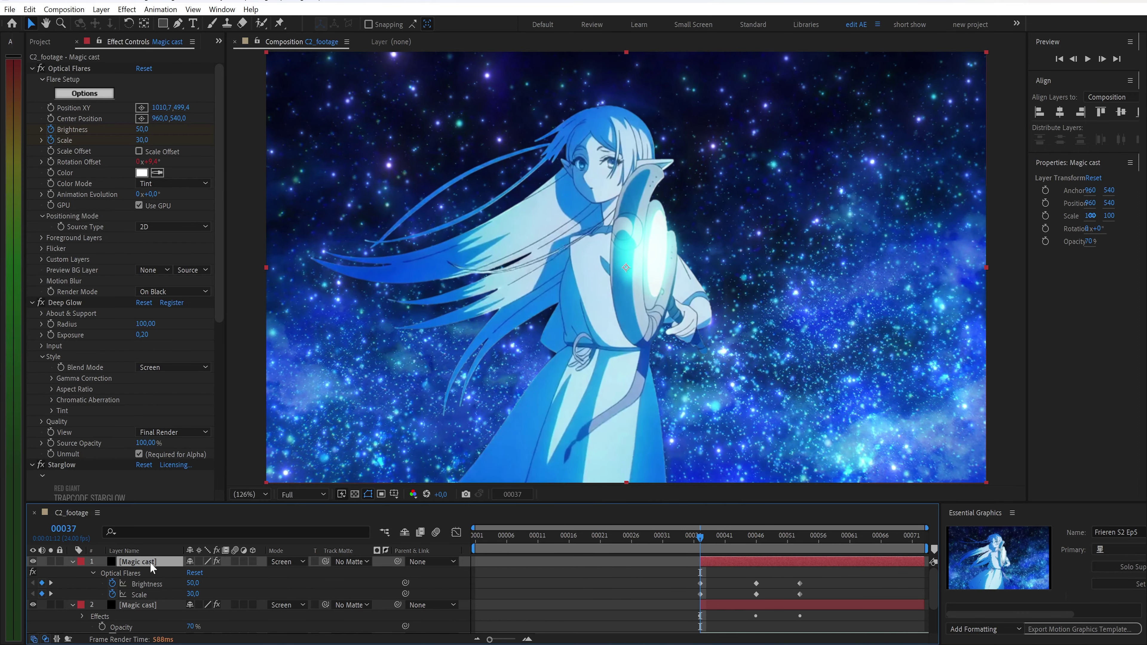
pyautogui.hotkey('ctrl', 'd')
pyautogui.rightClick(149, 563)
pyautogui.click(168, 557)
pyautogui.press('End')
pyautogui.write('lo')
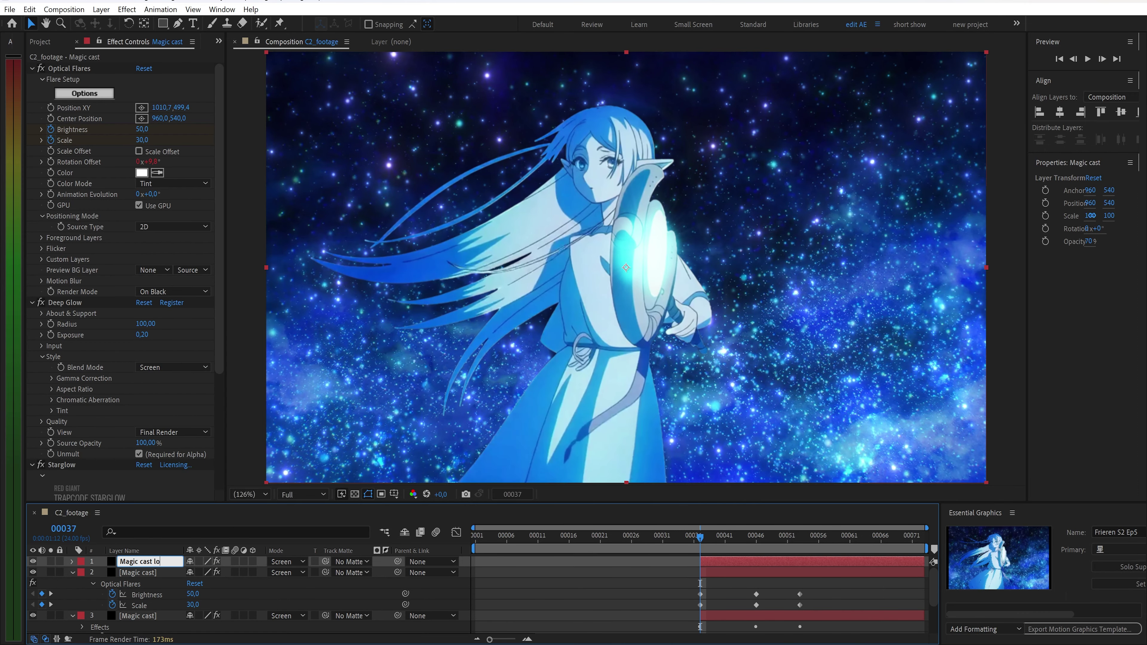
pyautogui.write('ng')
pyautogui.press('Return')
pyautogui.moveTo(140, 562); pyautogui.dragTo(156, 590)
# Open the flare design options of Magic cast long and remove the existing lens objects from the stack.
pyautogui.click(85, 93)
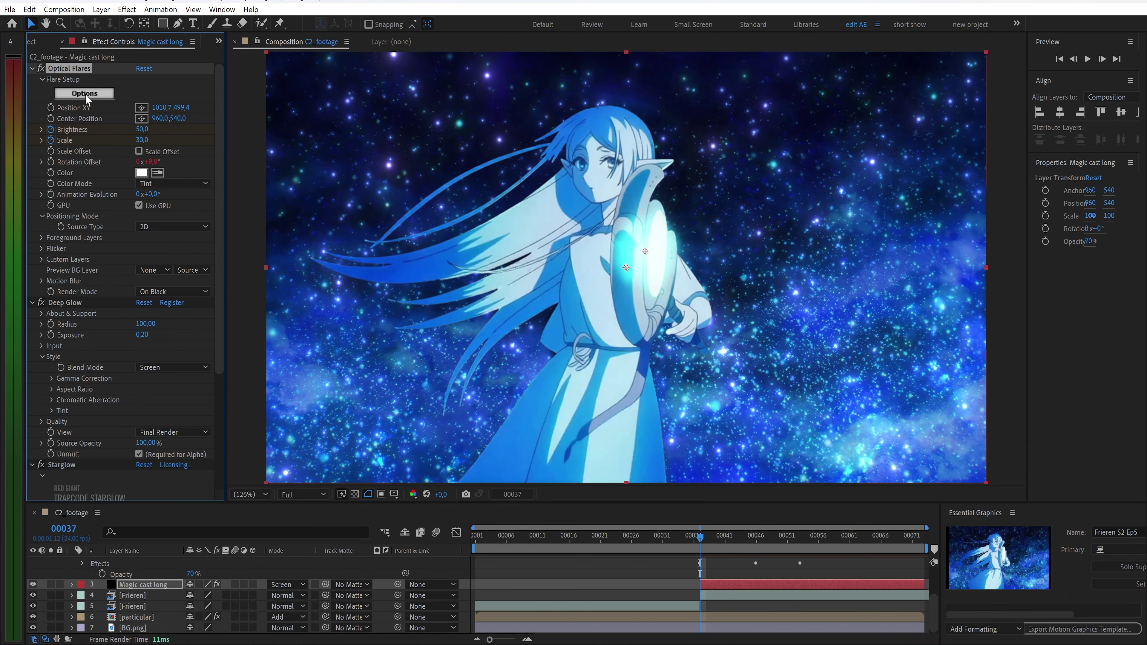
pyautogui.click(563, 461)
pyautogui.click(564, 461)
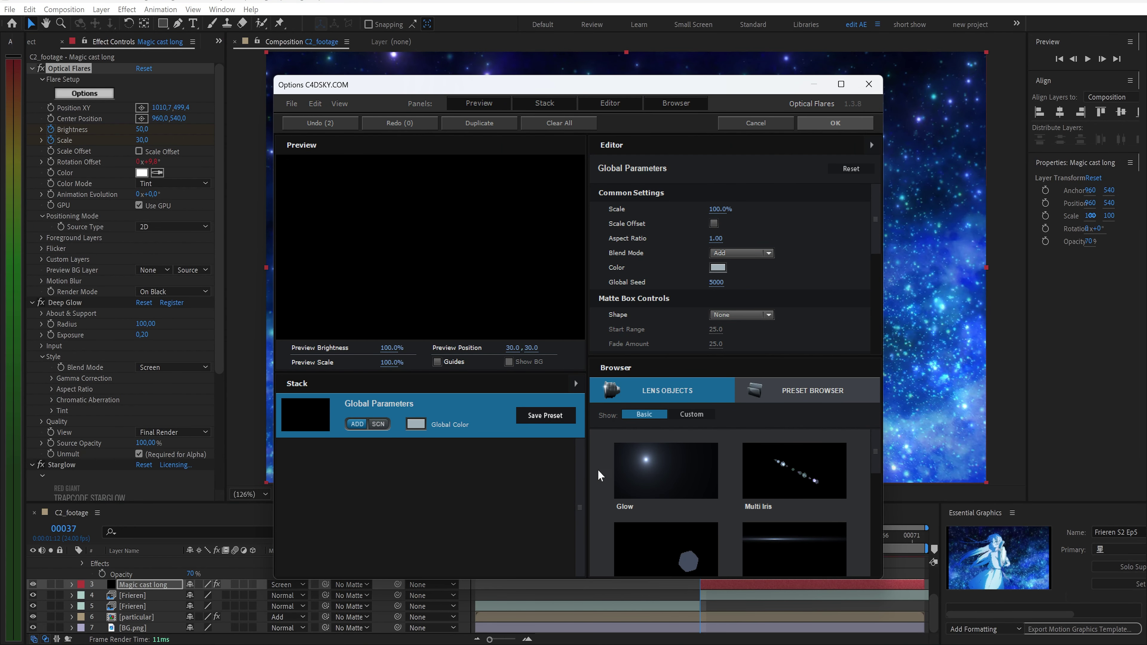
# Add a Streak object to the flare with Brightness 550, Scale 200% and Stretch 115%.
pyautogui.click(788, 547)
pyautogui.moveTo(719, 214); pyautogui.dragTo(718, 229)
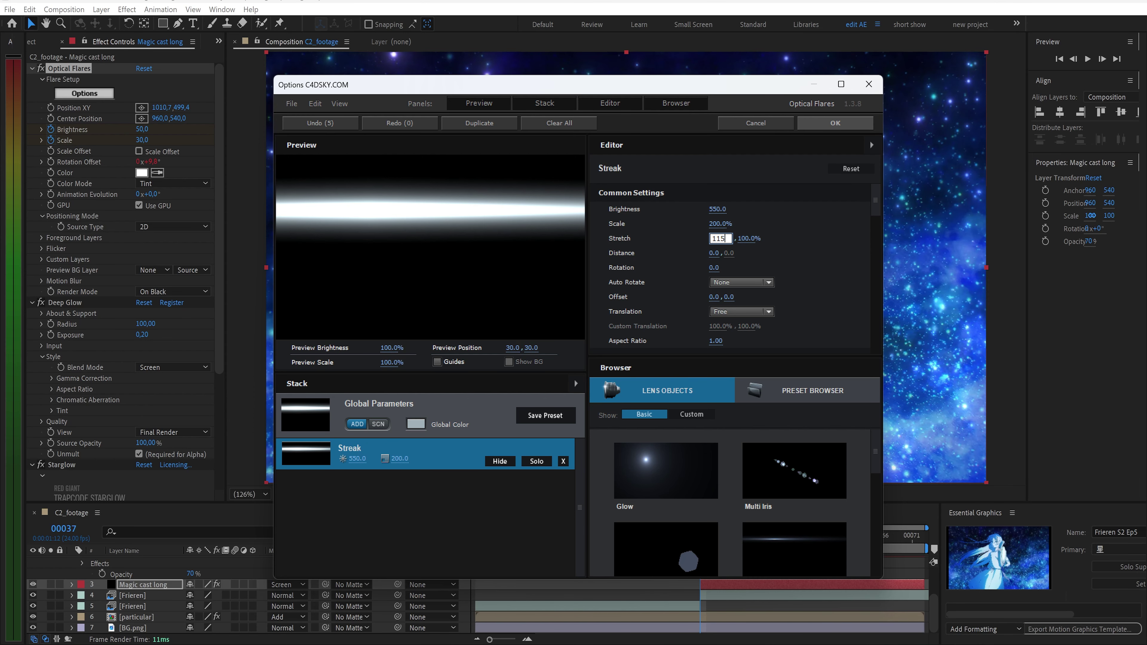
pyautogui.press('Return')
pyautogui.press('Return')
# Switch the Streak's Color Source to Custom and set Color 1 to cyan 00FFFF.
pyautogui.scroll(-3, 739, 269)
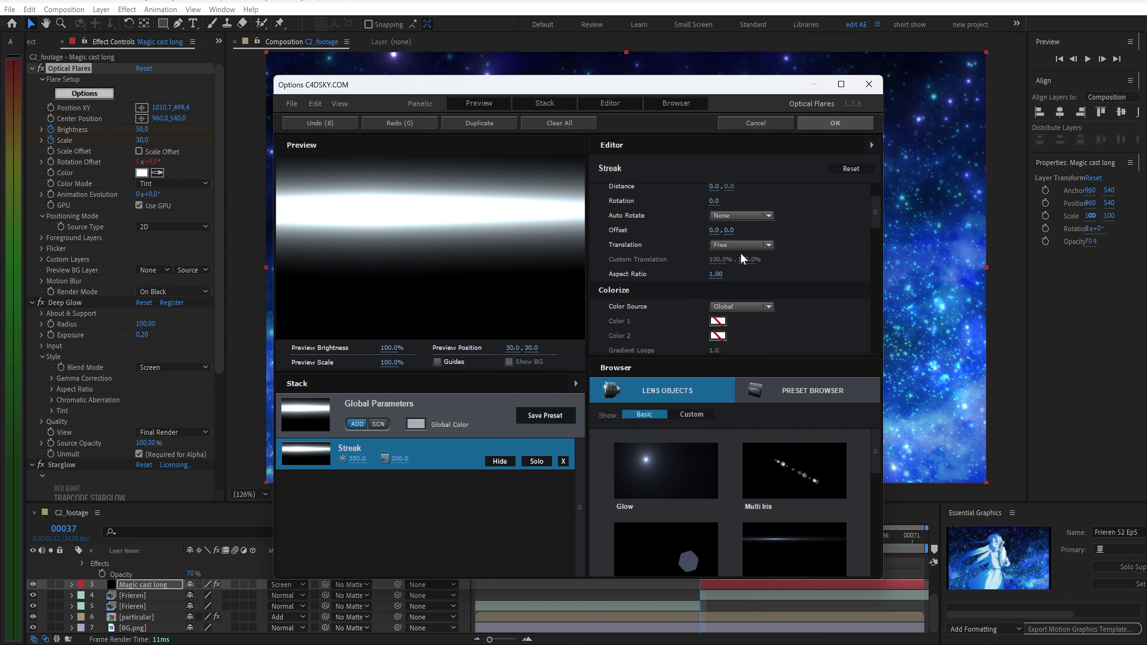
pyautogui.click(740, 256)
pyautogui.write('00FFFF')
pyautogui.press('Return')
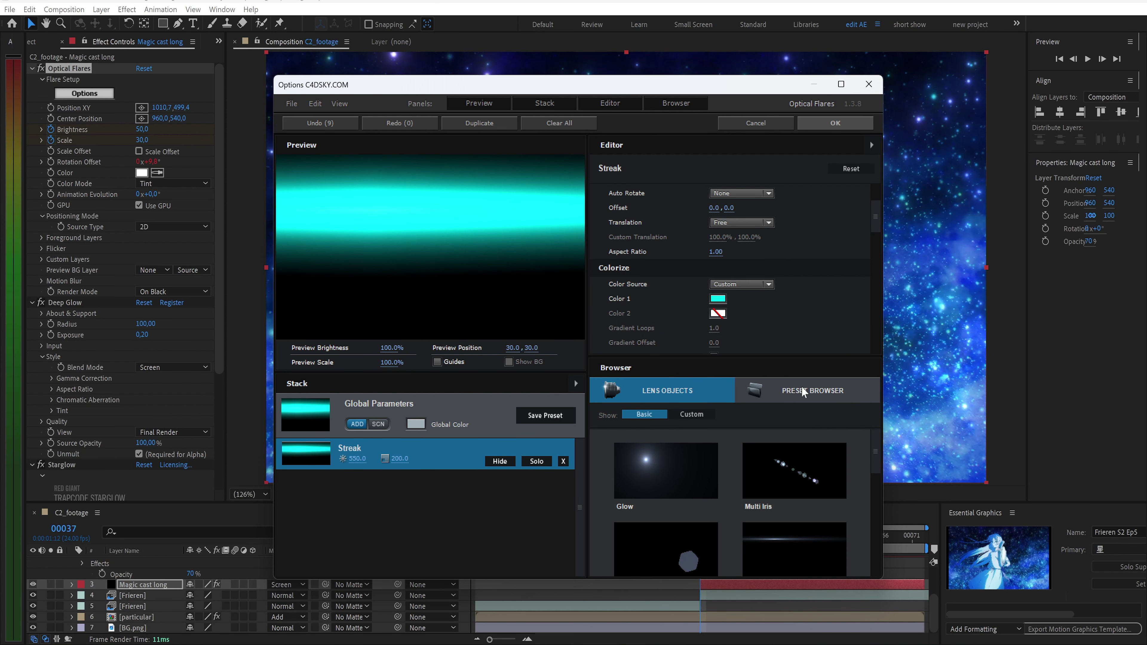
# Set the Streak's Length to 80, Thickness to 130% and Core Intensity to 400%.
pyautogui.scroll(-3, 721, 248)
pyautogui.write('80')
pyautogui.press('Return')
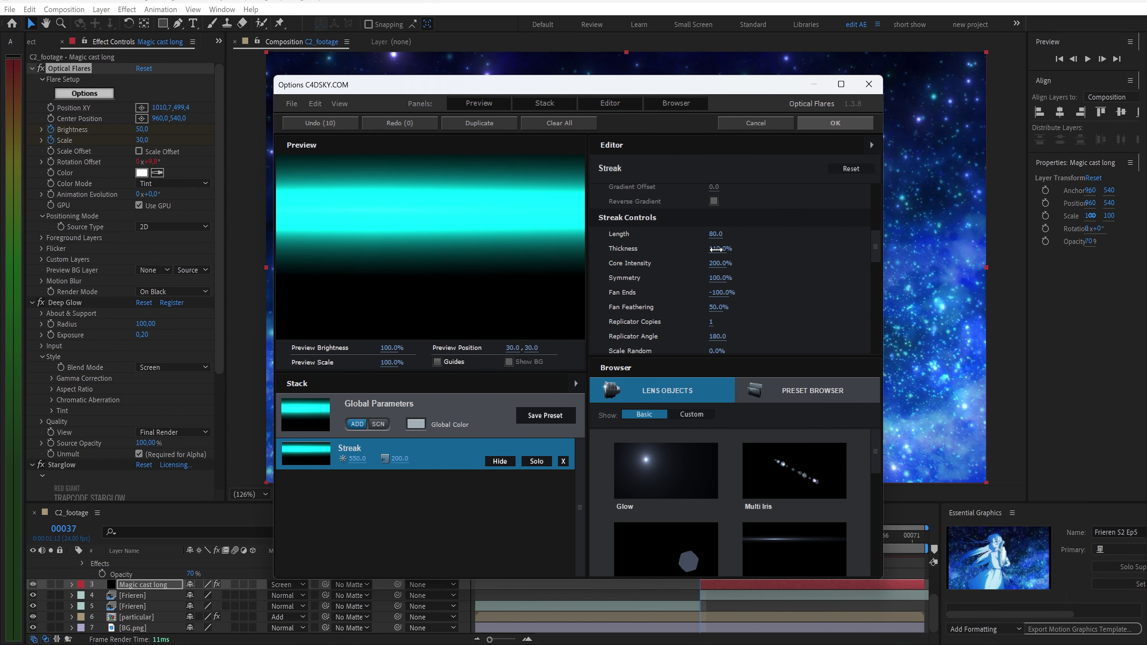
pyautogui.press('Return')
pyautogui.click(720, 263)
pyautogui.write('400')
pyautogui.press('Return')
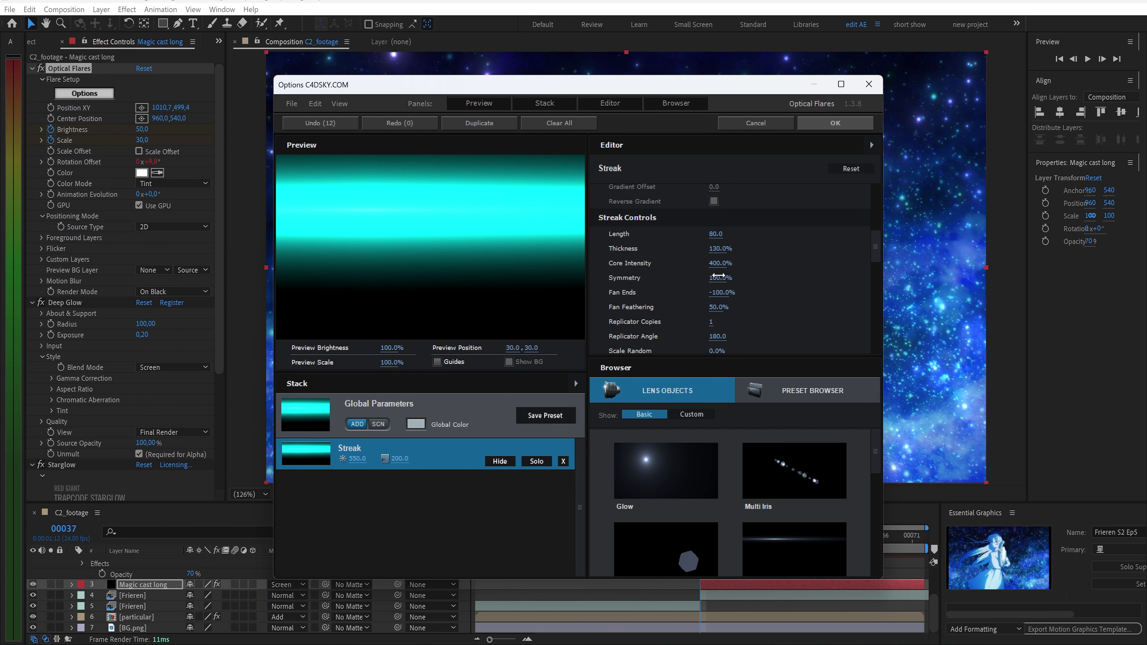
# Set the Streak's Fan Ends to 150%.
pyautogui.click(719, 293)
pyautogui.write('150')
pyautogui.press('Return')
pyautogui.scroll(-1, 721, 297)
# Set the flare's global Scale to 50% and apply the flare design to Magic cast long.
pyautogui.click(484, 414)
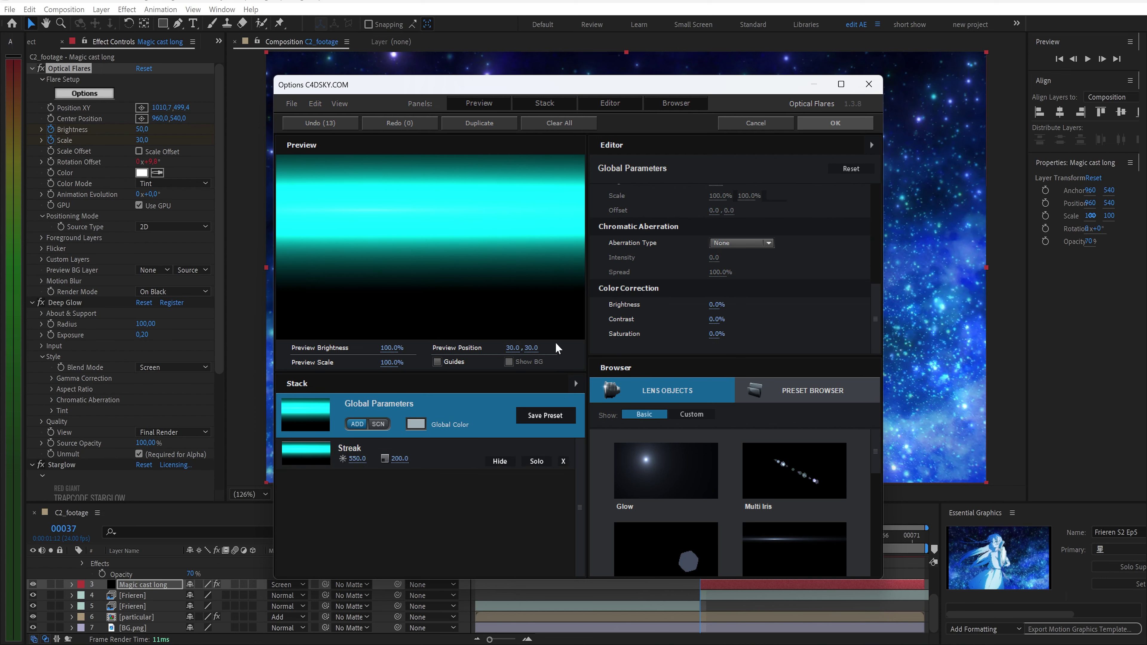
pyautogui.scroll(9, 679, 266)
pyautogui.scroll(2, 679, 266)
pyautogui.moveTo(720, 209); pyautogui.dragTo(721, 216)
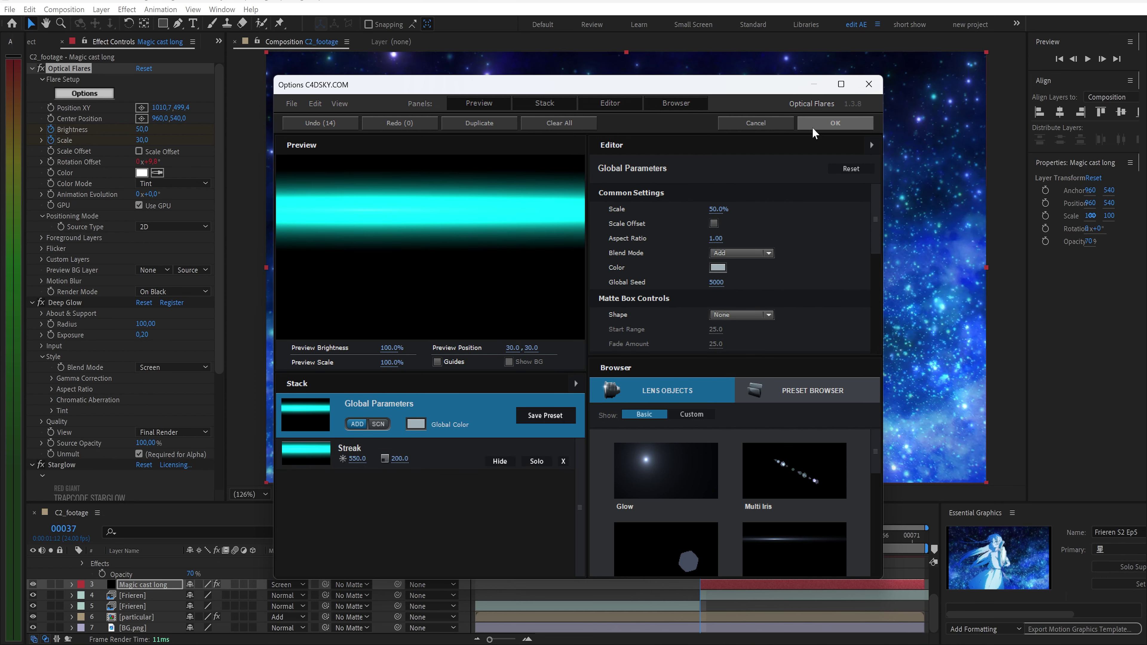
pyautogui.click(840, 124)
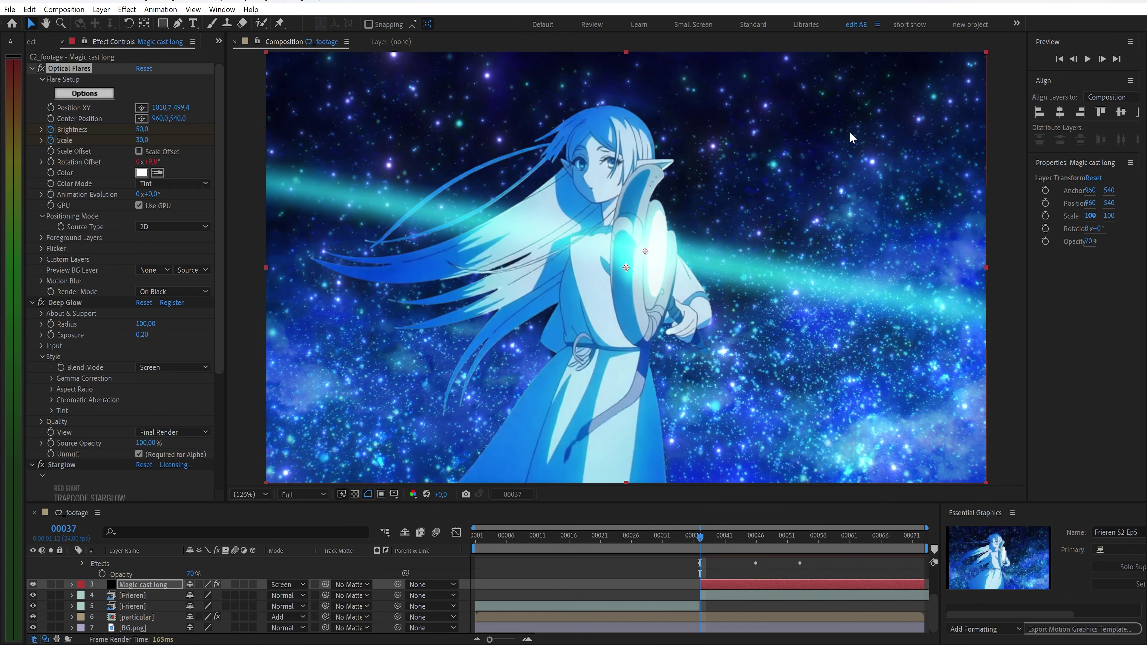
# Remove the random expression from the Optical Flares Rotation Offset on the Magic cast long layer.
pyautogui.click(71, 585)
pyautogui.click(82, 596)
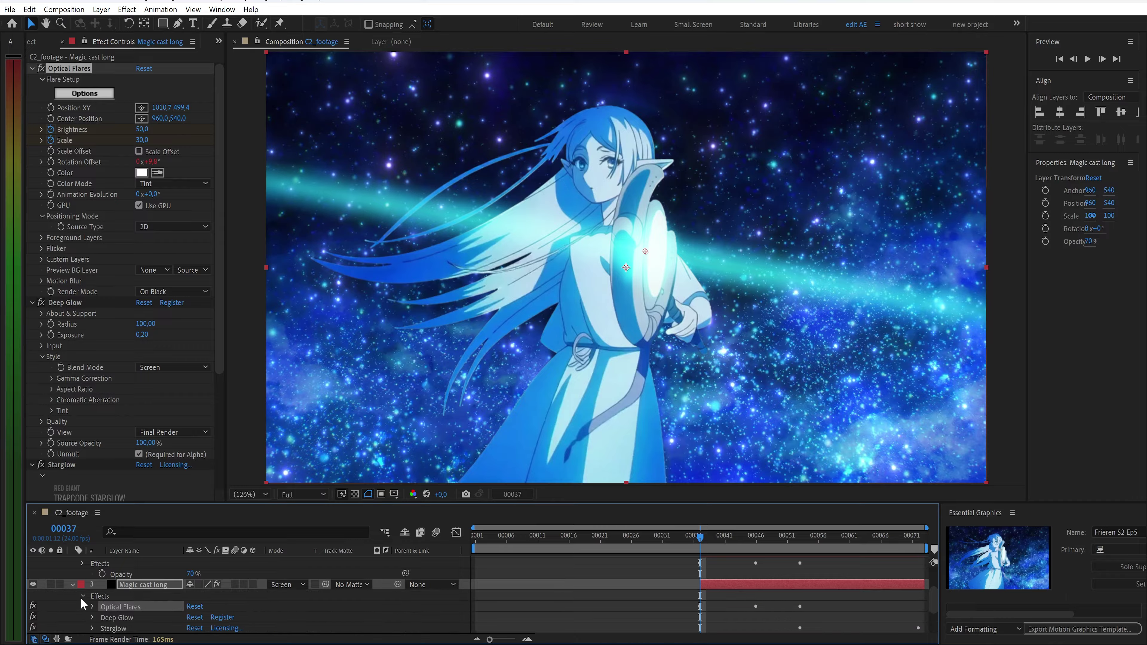
pyautogui.click(92, 607)
pyautogui.click(102, 628)
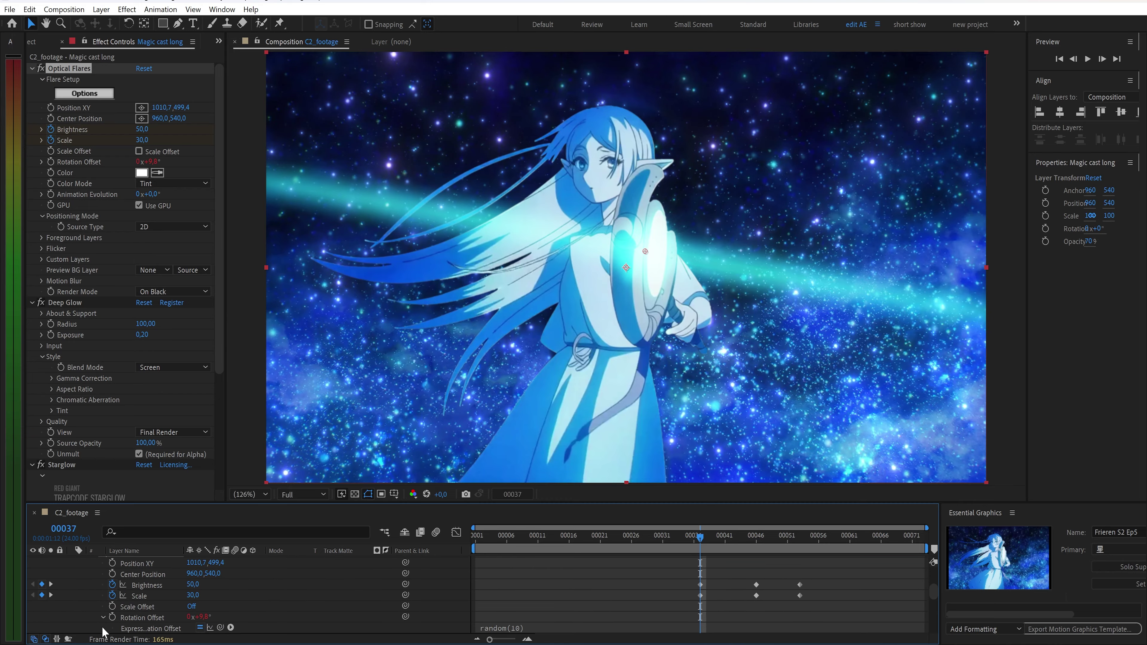
pyautogui.click(501, 596)
pyautogui.press('BackSpace')
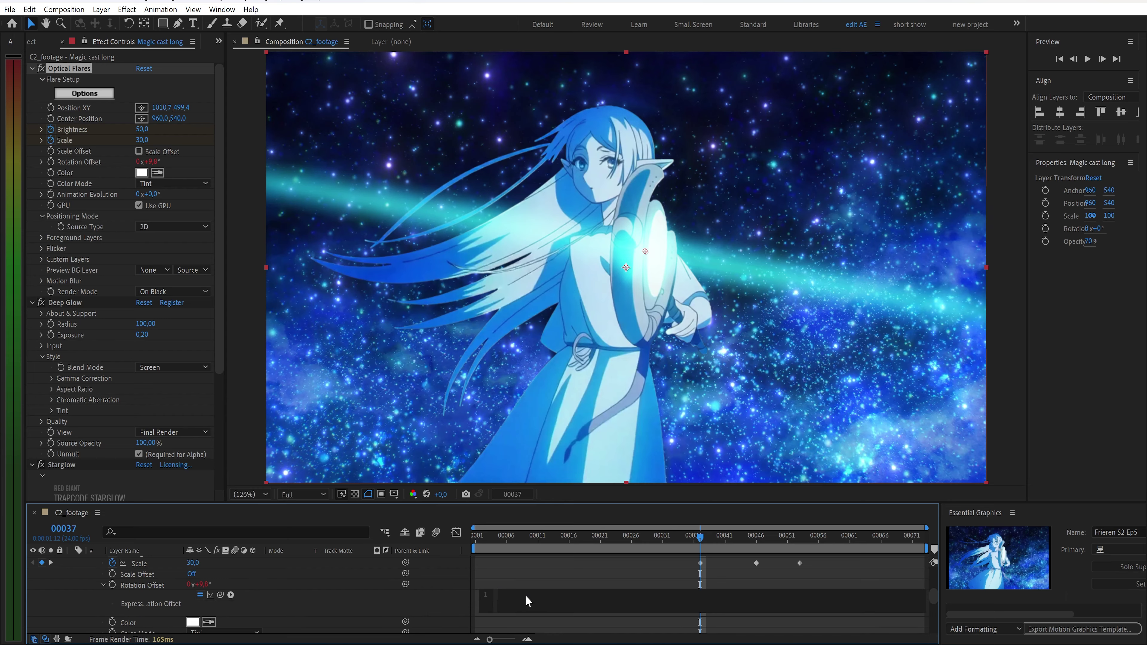
pyautogui.click(699, 548)
# Show Magic cast long's animated properties and set the Optical Flares Scale keyframe at frame 46 to 70.
pyautogui.press('u')
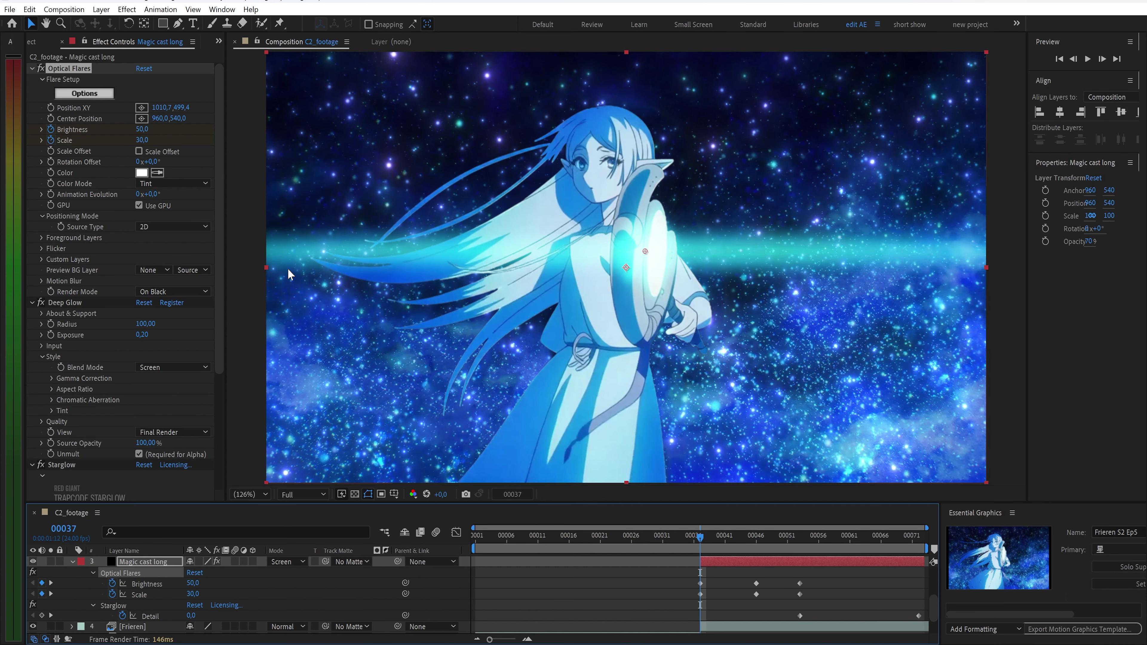
pyautogui.moveTo(142, 134)
pyautogui.mouseDown()
pyautogui.moveTo(165, 134)
pyautogui.moveTo(133, 140)
pyautogui.moveTo(143, 139)
pyautogui.mouseUp()
pyautogui.press('k')
pyautogui.write('70')
pyautogui.press('Return')
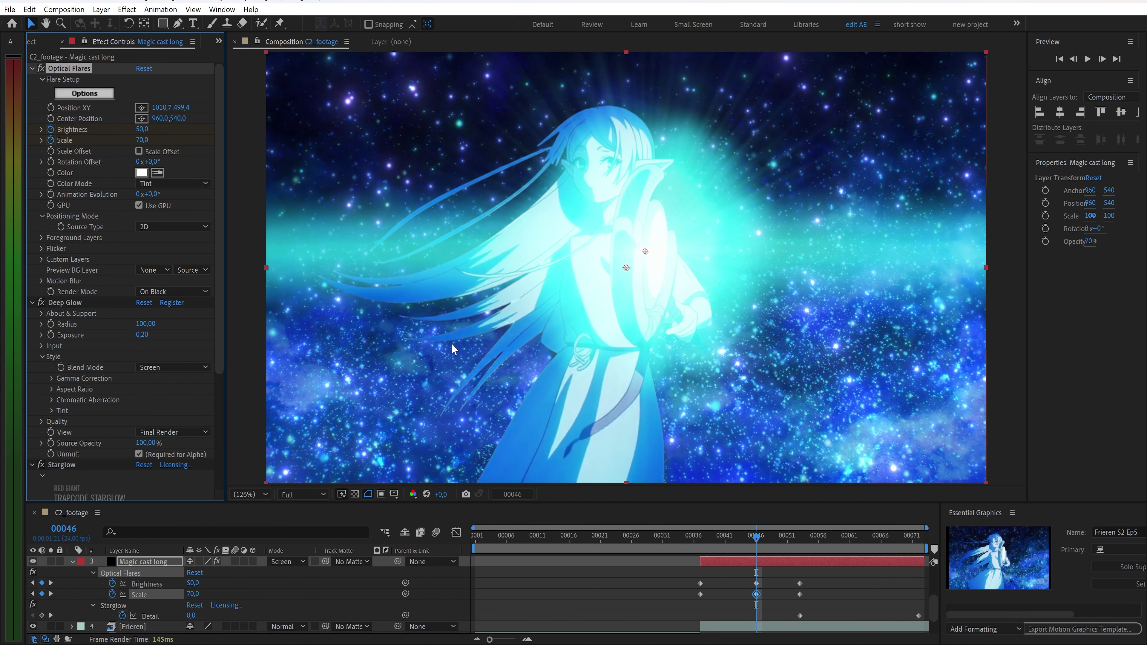
# Set the Optical Flares Scale keyframe at frame 53 to 30.
pyautogui.moveTo(759, 541); pyautogui.dragTo(800, 538)
pyautogui.moveTo(142, 129); pyautogui.dragTo(141, 141)
pyautogui.click(141, 141)
pyautogui.write('30')
pyautogui.press('Return')
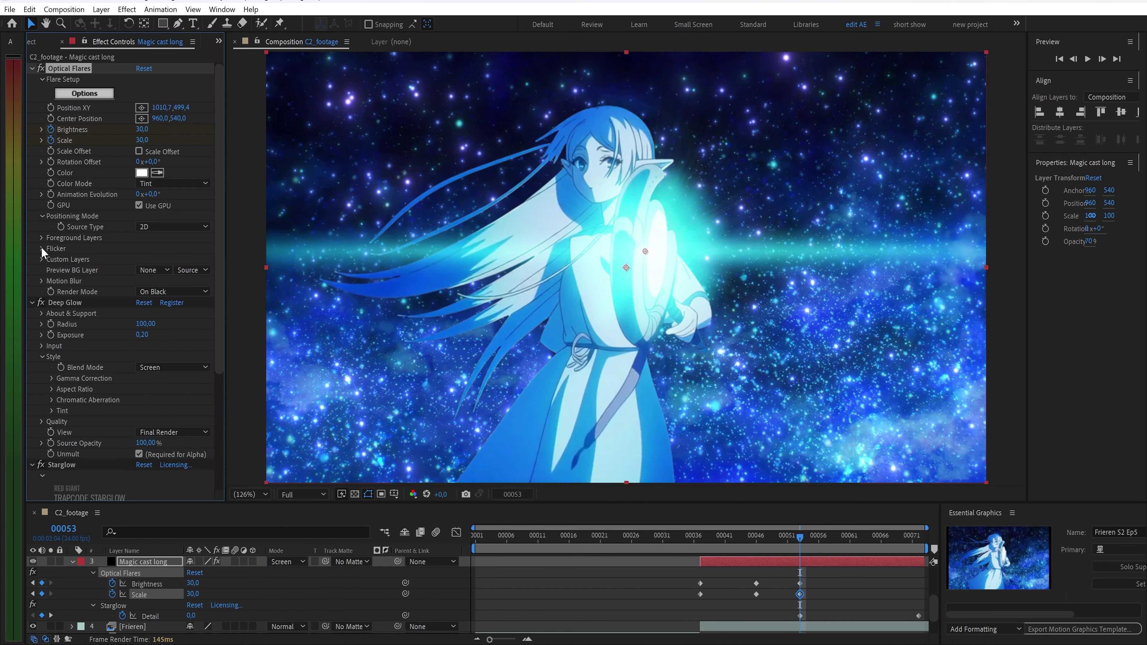
# Give the Optical Flares Flicker a Speed of 10 and an Amount of 50.
pyautogui.click(42, 249)
pyautogui.click(141, 270)
pyautogui.write('10')
pyautogui.press('Tab')
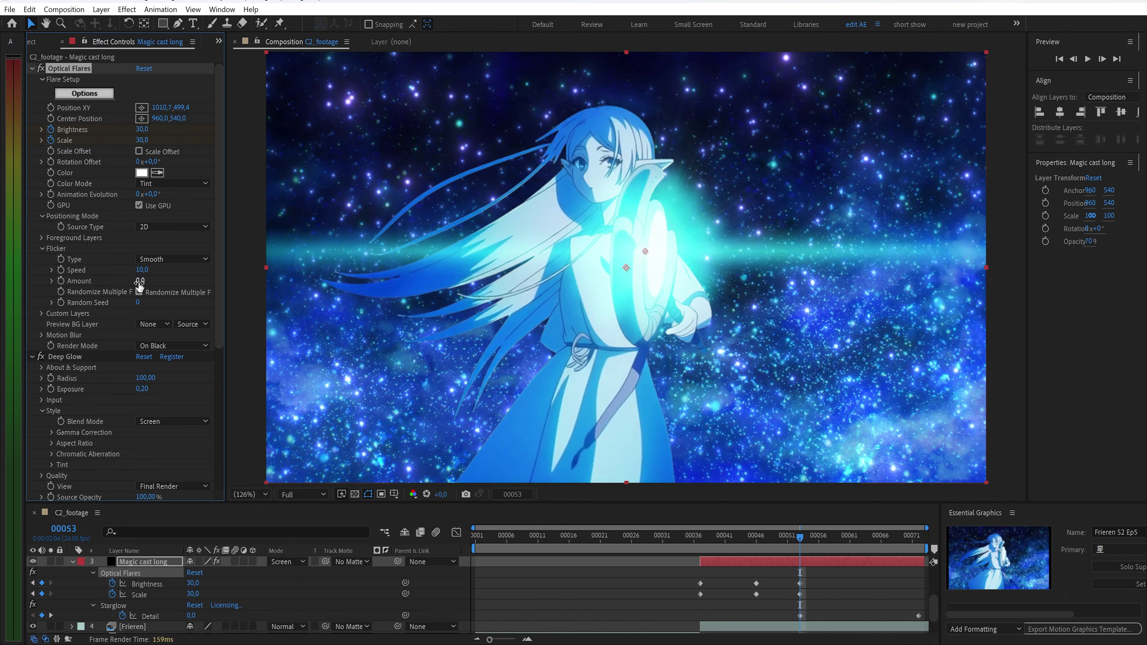
pyautogui.write('50')
pyautogui.press('Return')
# Move Starglow above Deep Glow and set its Threshold Soft to 30 and Streak Length to 5.
pyautogui.scroll(-2, 131, 290)
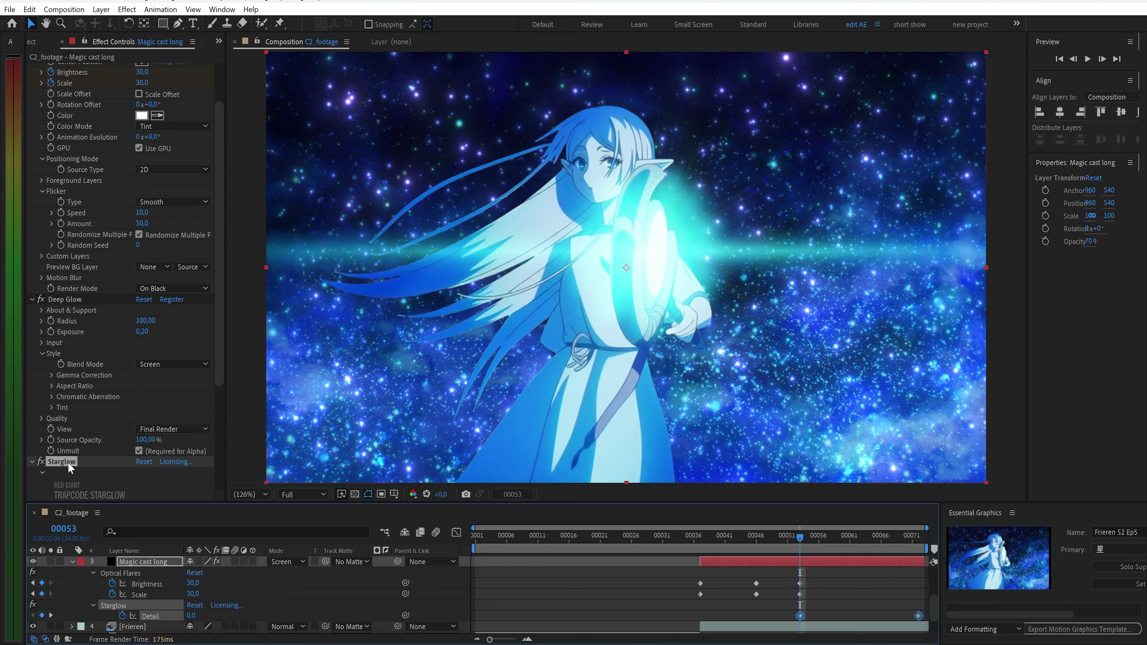
pyautogui.moveTo(68, 463); pyautogui.dragTo(76, 292)
pyautogui.click(41, 374)
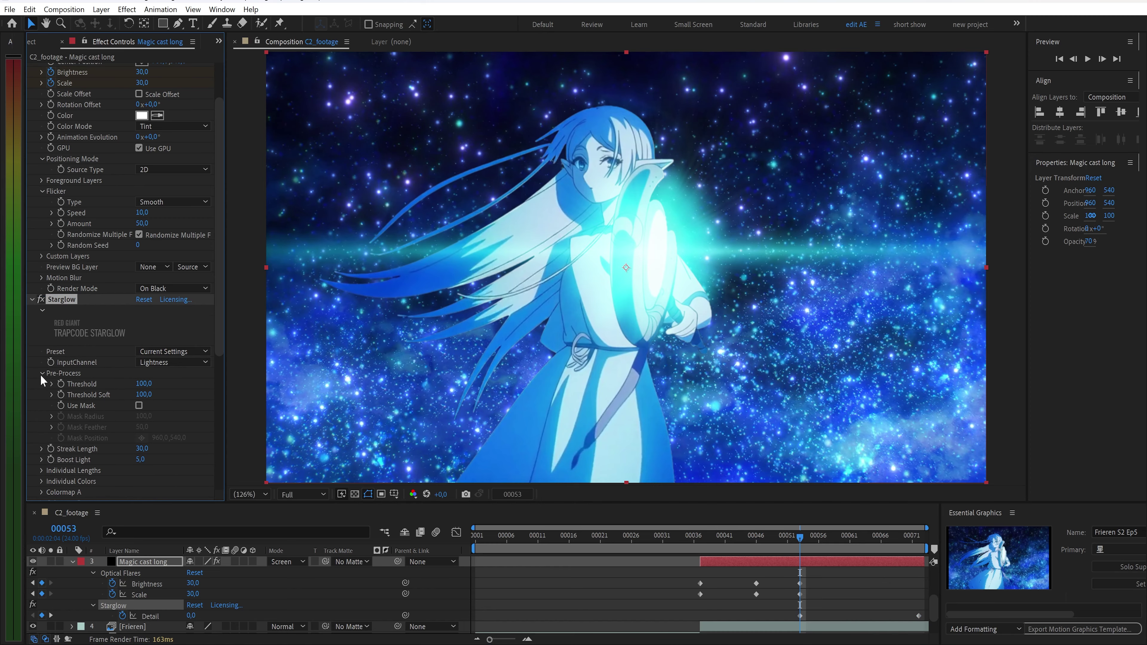
pyautogui.click(143, 449)
pyautogui.write('5')
pyautogui.press('Return')
pyautogui.scroll(-4, 141, 452)
# Remove the Starglow Shimmer Detail animation and copy the Glow effect from Magic cast onto Magic cast long.
pyautogui.click(42, 410)
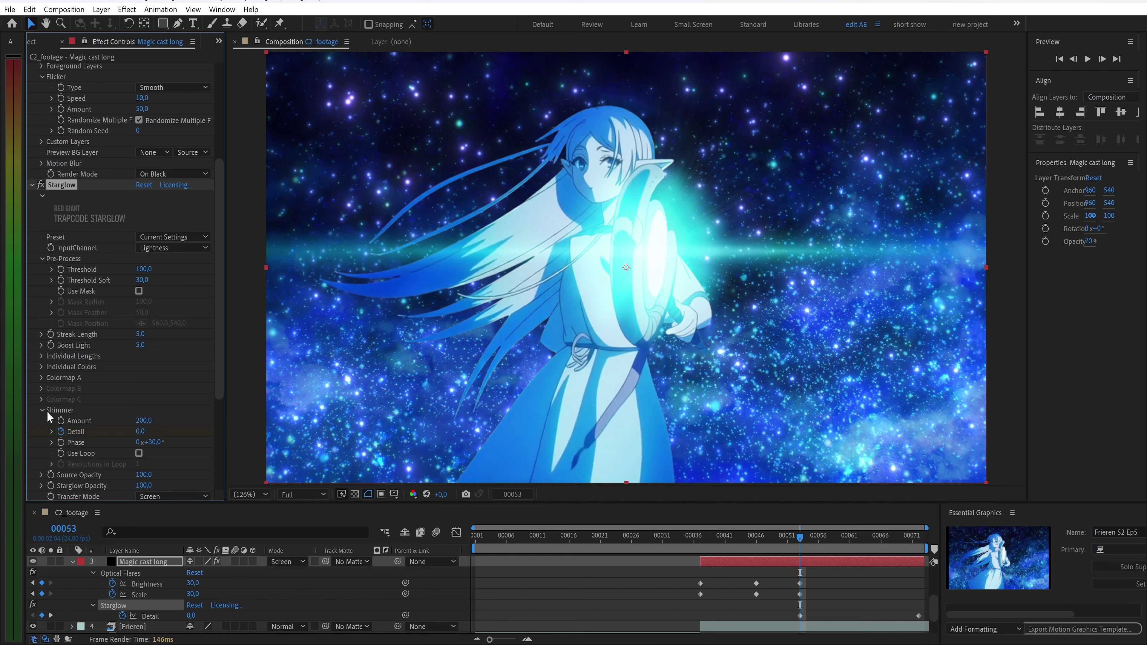
pyautogui.scroll(2, 137, 557)
pyautogui.click(139, 562)
pyautogui.moveTo(73, 466); pyautogui.dragTo(144, 593)
pyautogui.scroll(-5, 118, 479)
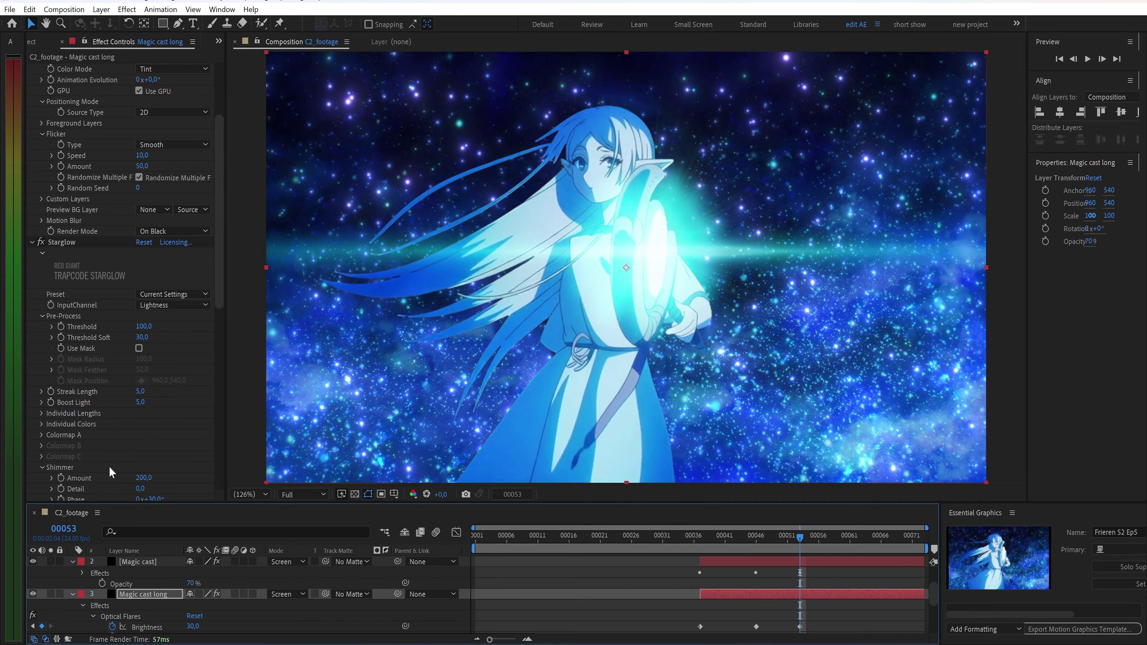
# Play the magic cast animation from frame 37 and review the C2_footage composition, including the miror layer, back to frame 1.
pyautogui.moveTo(808, 549); pyautogui.dragTo(701, 553)
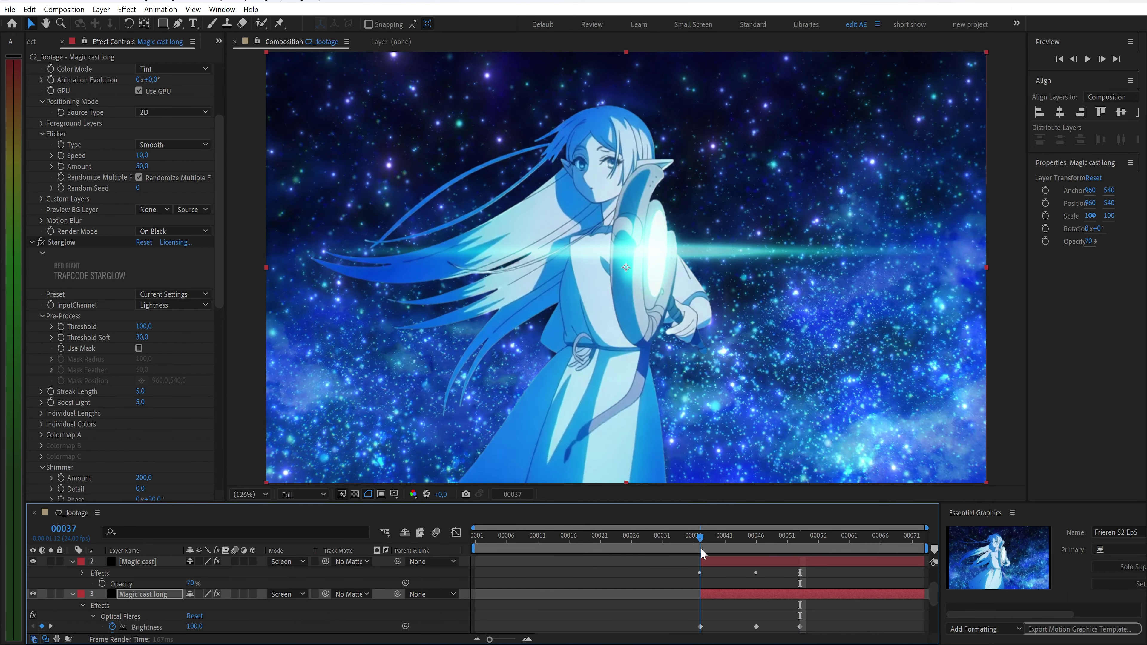
pyautogui.press('space')
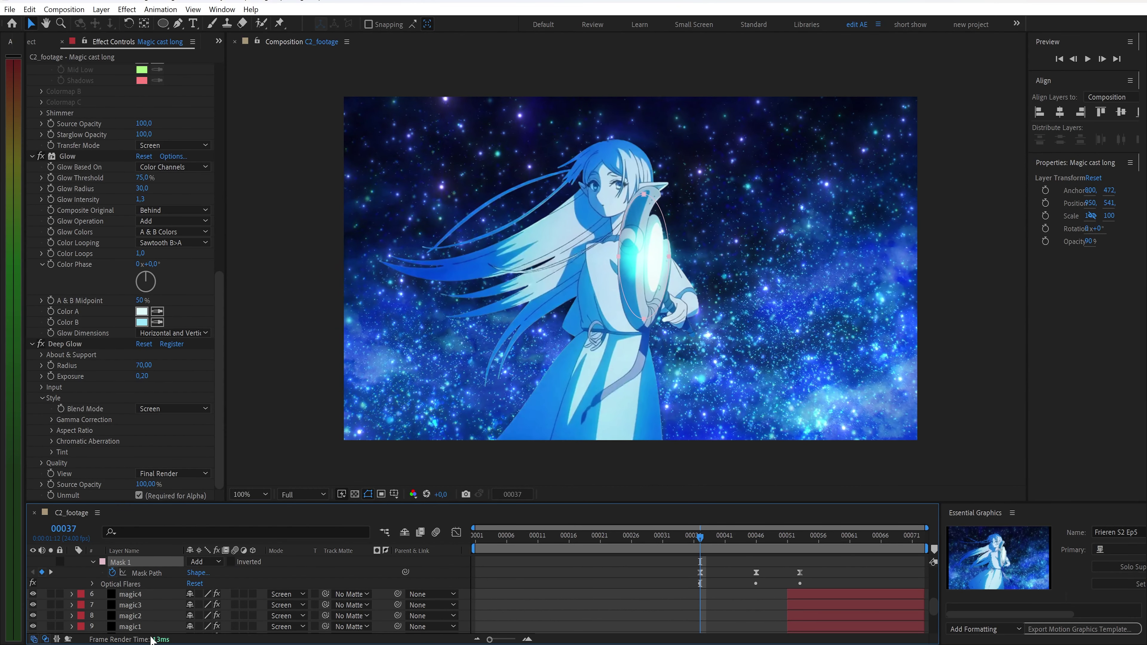
pyautogui.moveTo(701, 548); pyautogui.dragTo(833, 583)
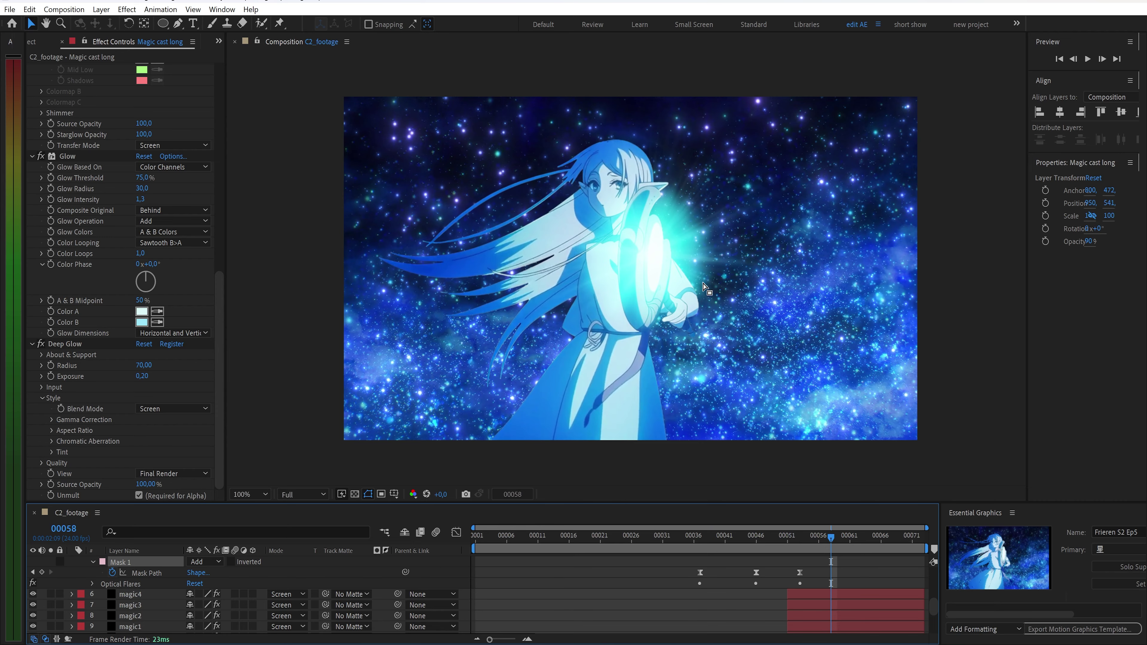
pyautogui.scroll(5, 190, 608)
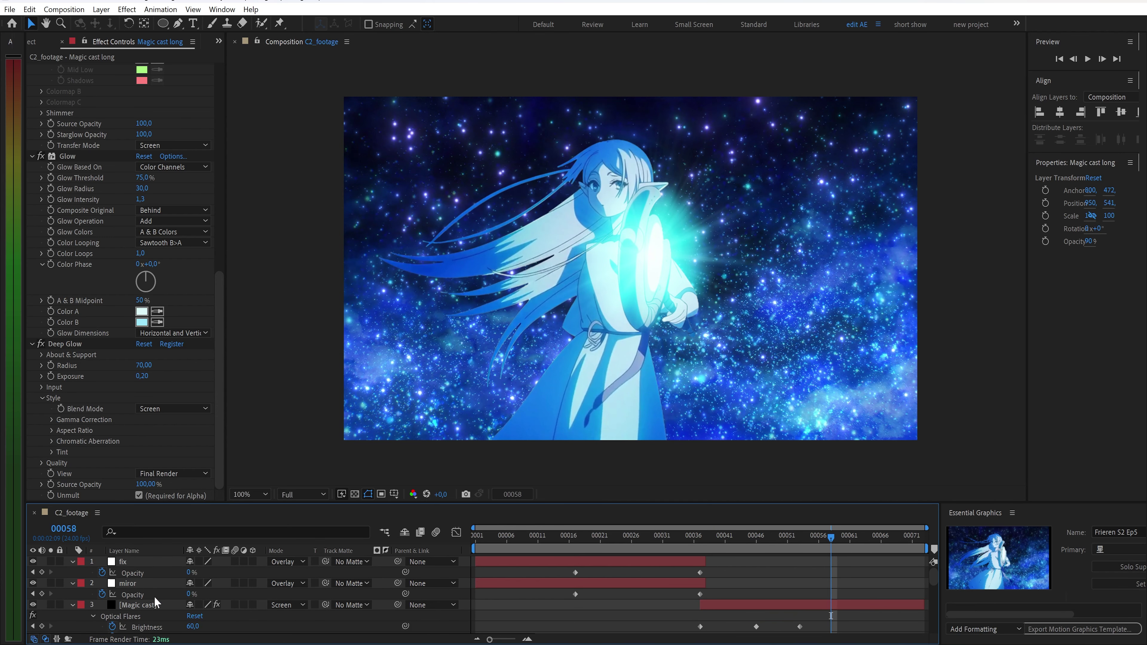
pyautogui.click(145, 583)
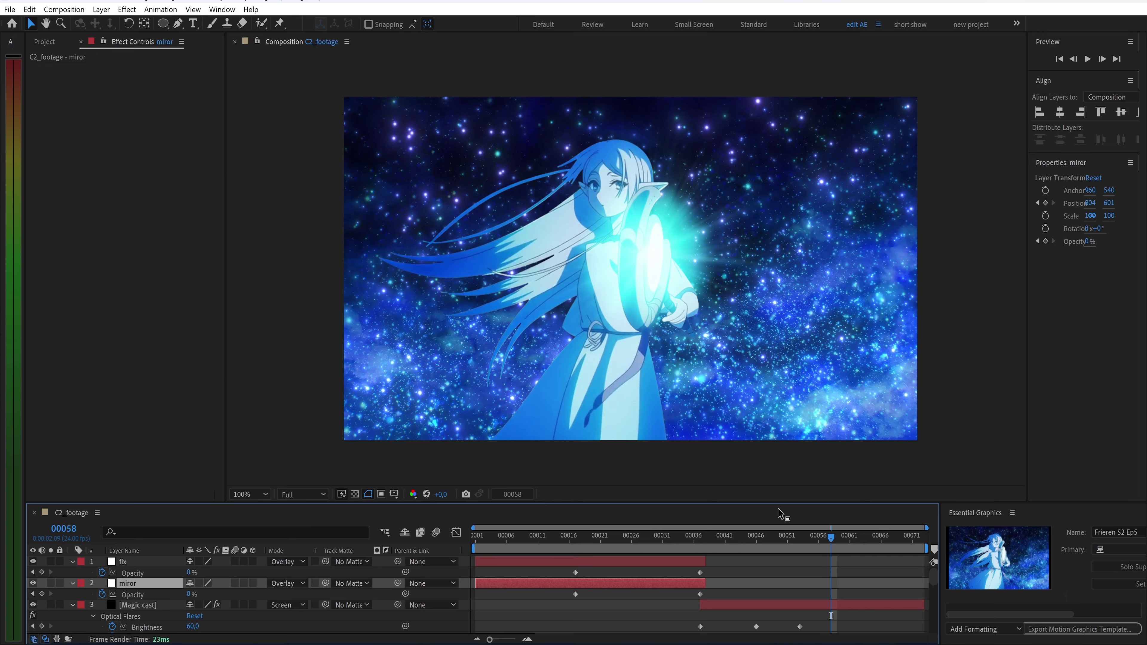
pyautogui.moveTo(847, 542); pyautogui.dragTo(467, 562)
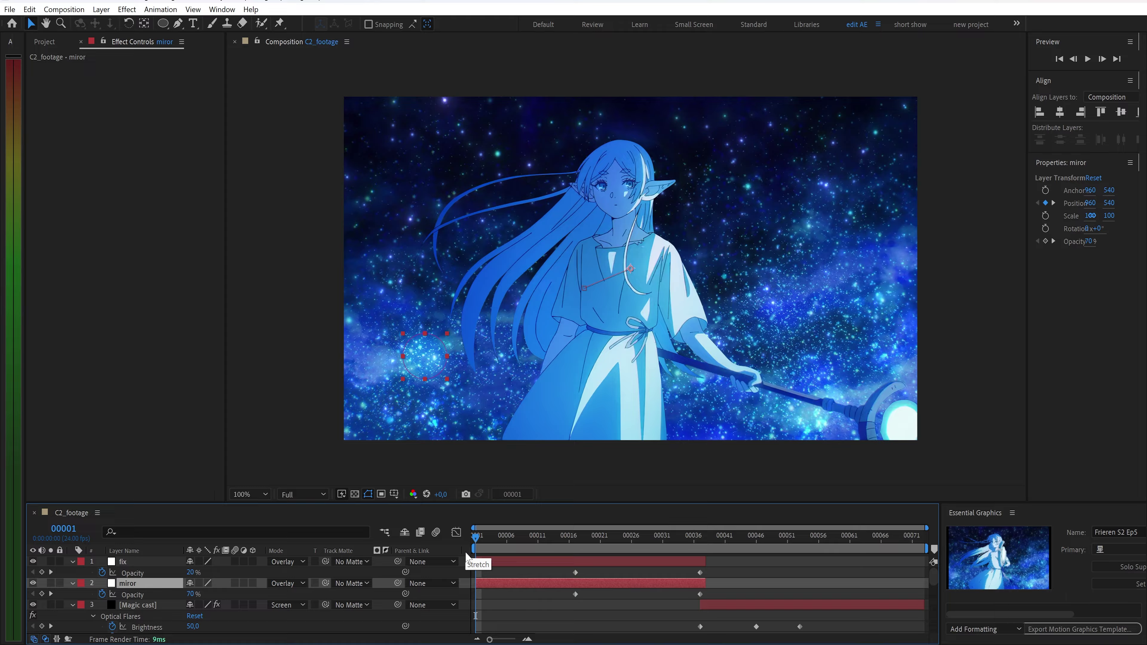
# Create a new 1920x1080, 30 fps, 90-frame composition named C2_final.
pyautogui.hotkey('ctrl', 'n')
pyautogui.write('C2_final')
pyautogui.press('Return')
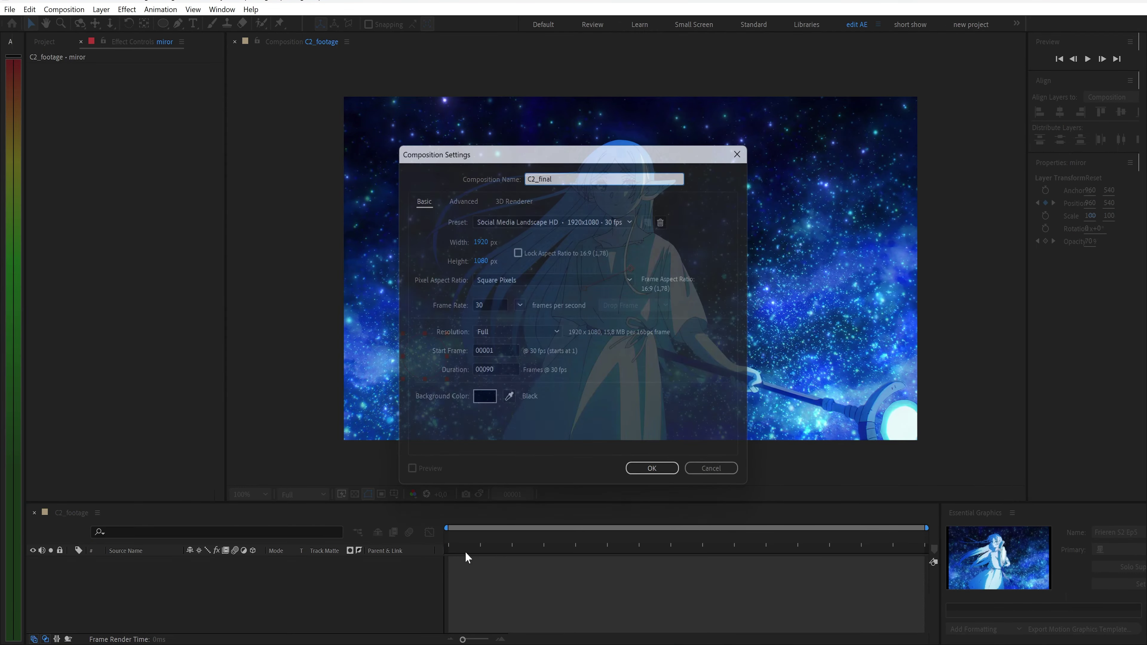
# Place the C2_footage composition in the C2_final timeline and play a preview.
pyautogui.click(38, 41)
pyautogui.moveTo(72, 242); pyautogui.dragTo(164, 598)
pyautogui.press('space')
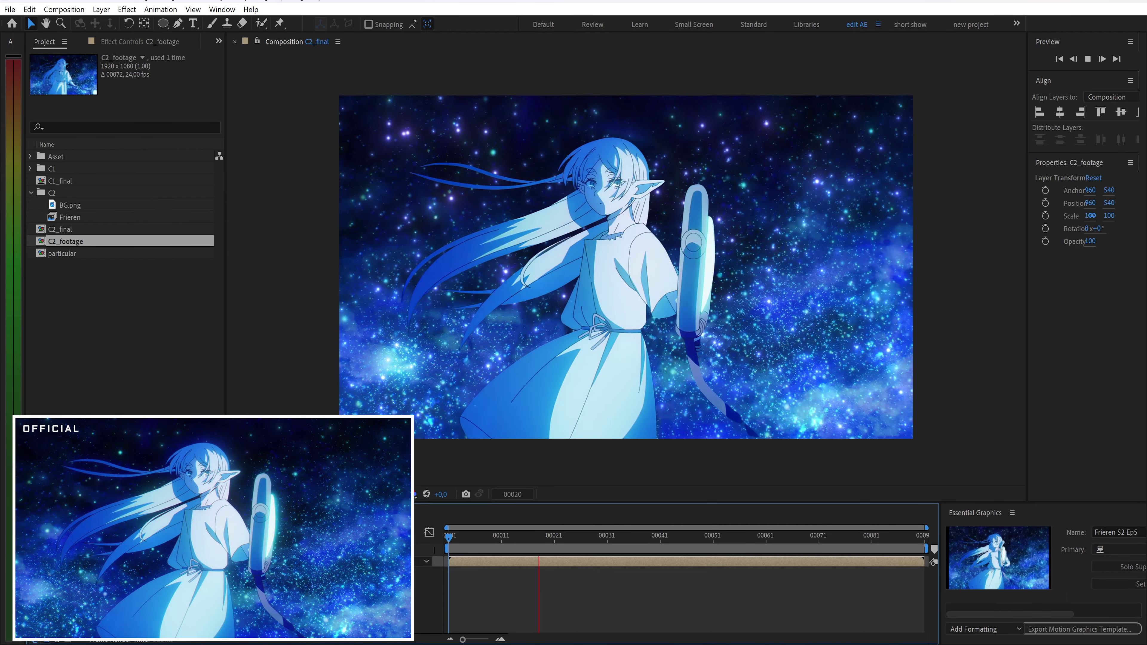